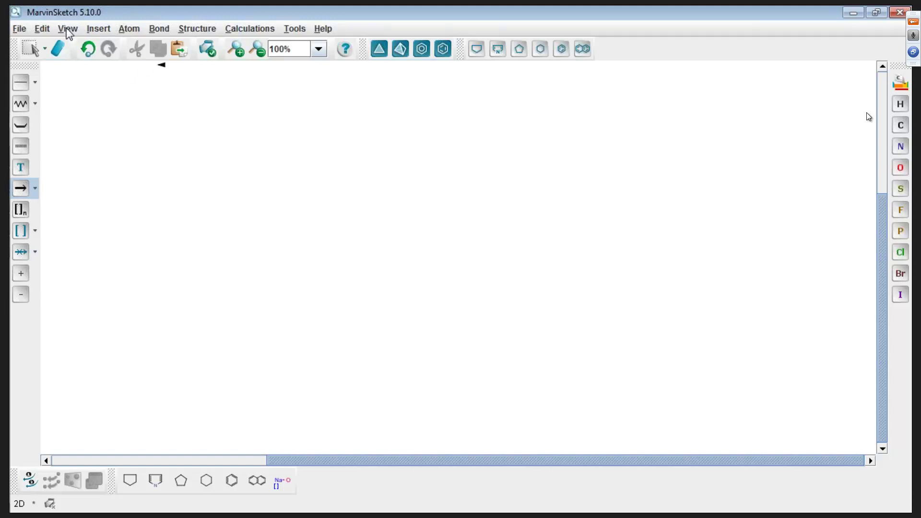
Examine the available interface configurations and the Customize dialog for menus, popups, toolbars and keymap.
left_click(45, 29)
mouse_move(68, 29)
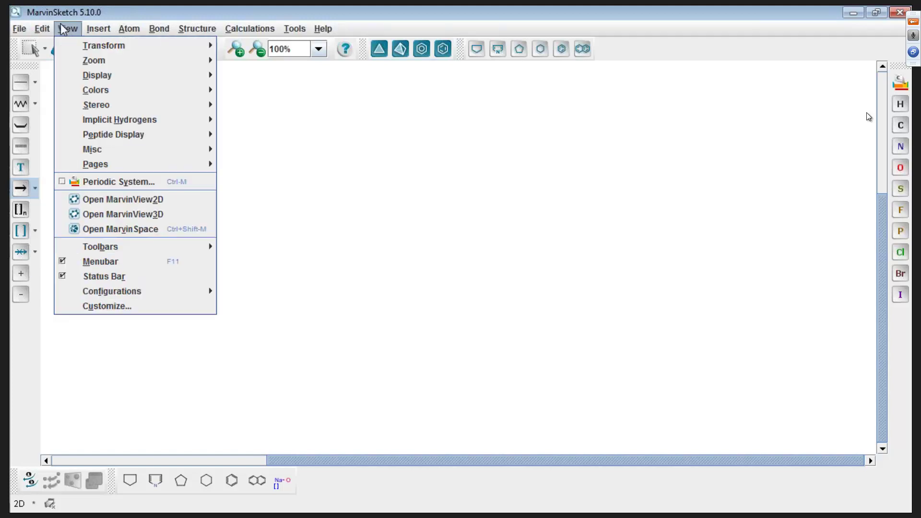
mouse_move(115, 294)
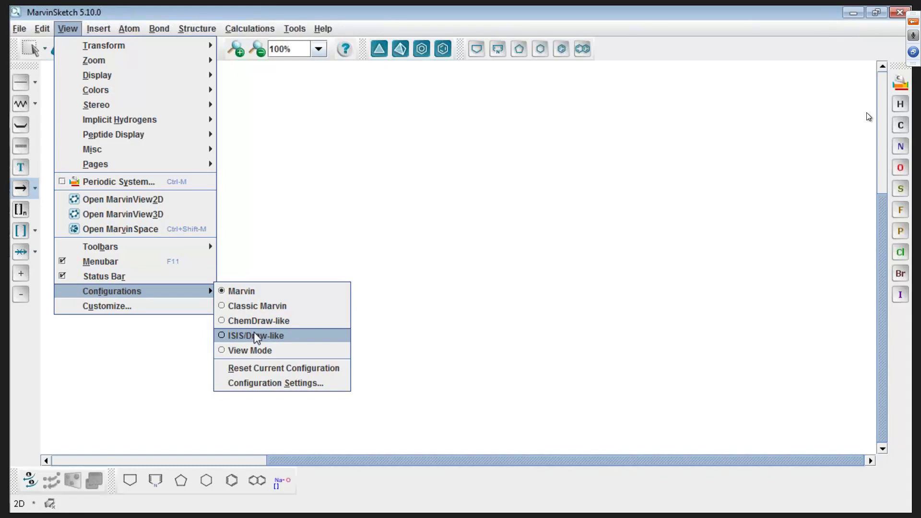
left_click(166, 307)
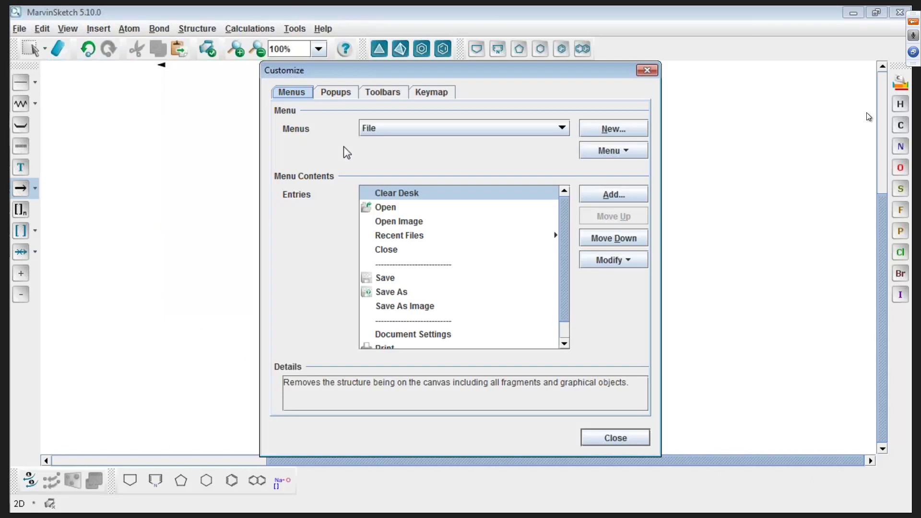
left_click(591, 438)
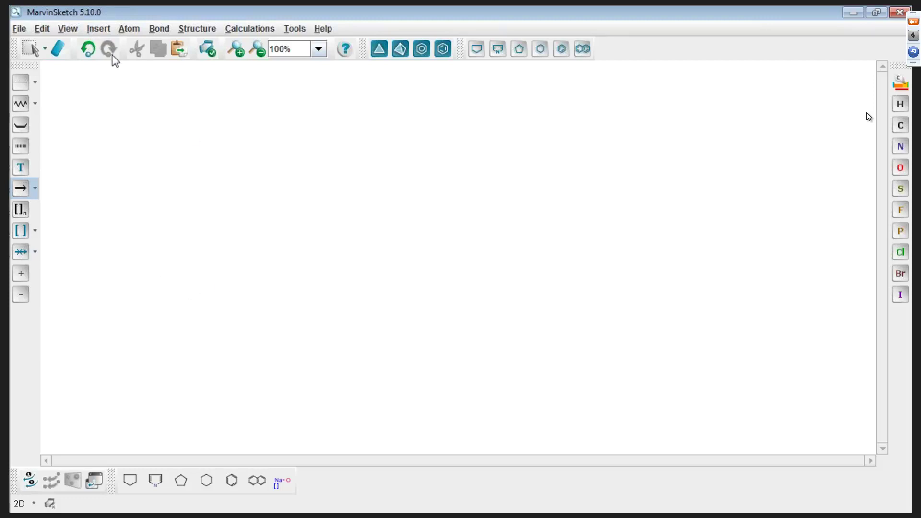
Open the Template Library Manager, view the Amino Acids templates and widen the category list to show the full names.
left_click(106, 29)
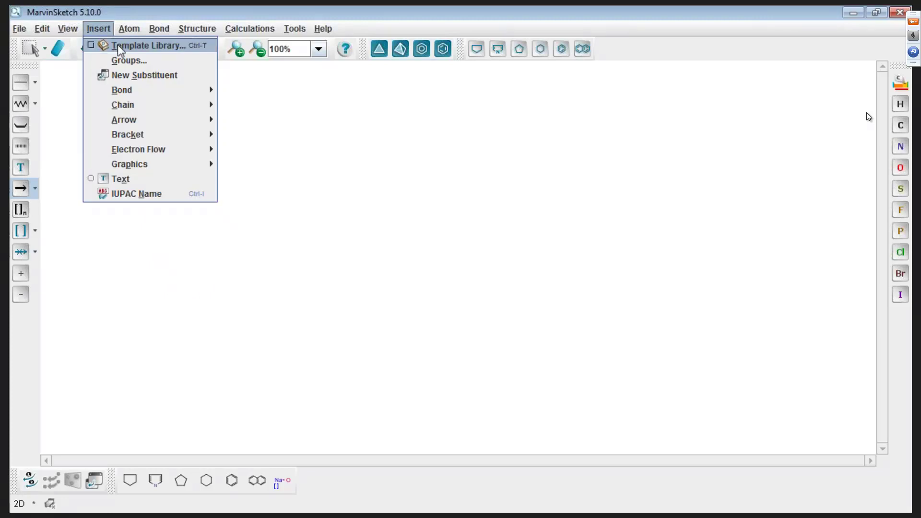
left_click(120, 48)
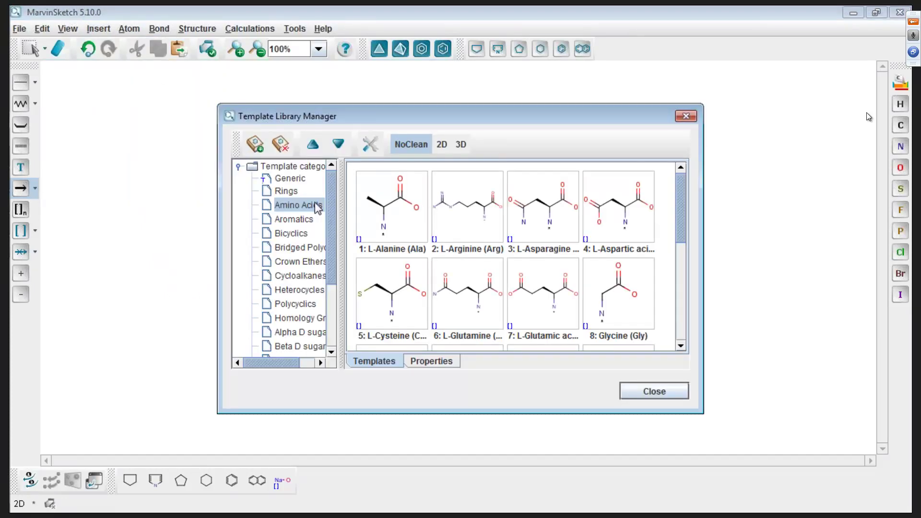
left_click_drag(341, 211, 355, 216)
scroll(356, 221, "down", 1)
scroll(356, 221, "down", 2)
scroll(349, 205, "up", 3)
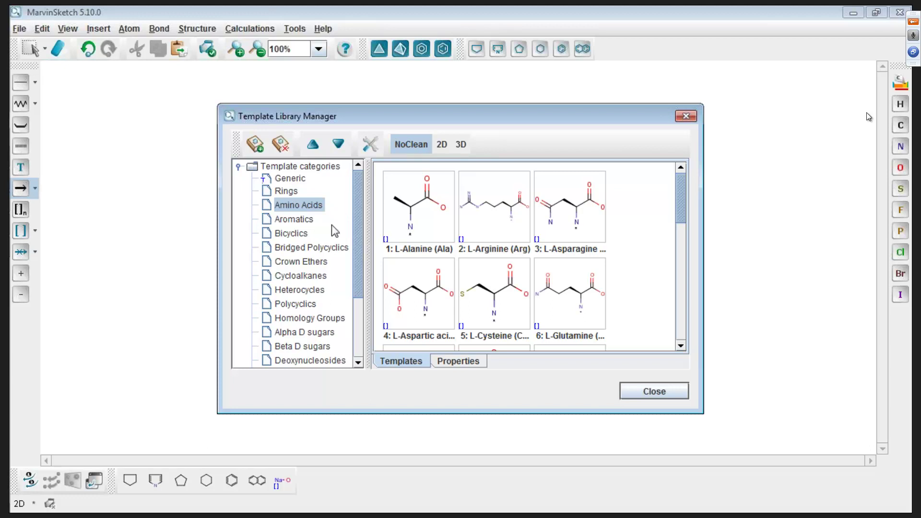
Pick the Purine template from the Heterocycles category and place it on the canvas.
left_click(312, 290)
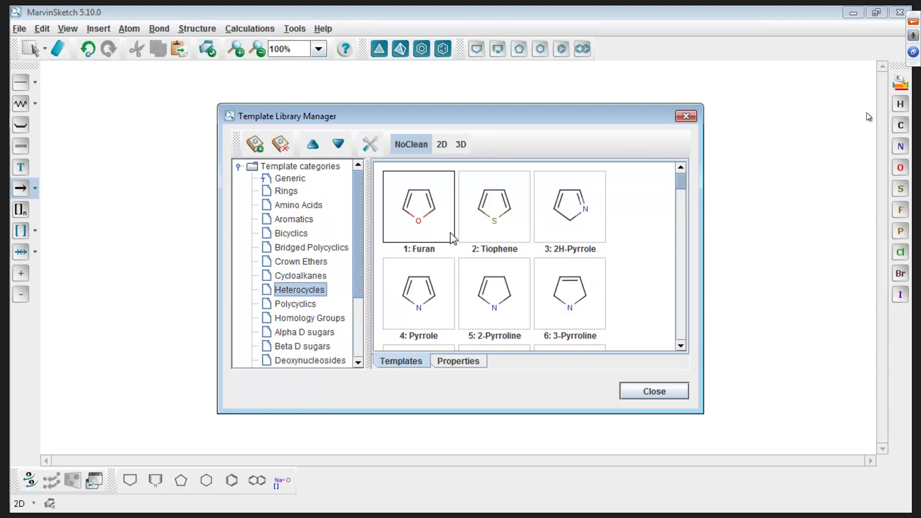
scroll(514, 236, "down", 15)
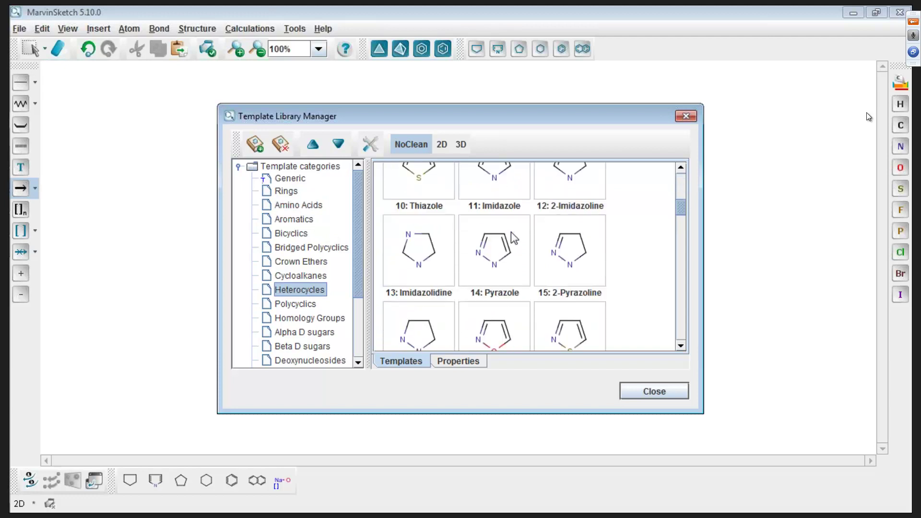
scroll(512, 240, "down", 8)
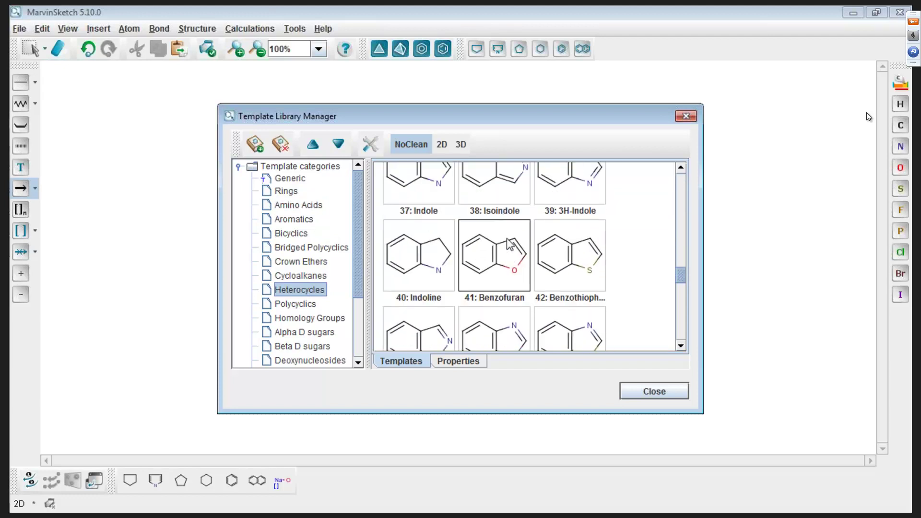
scroll(509, 245, "down", 4)
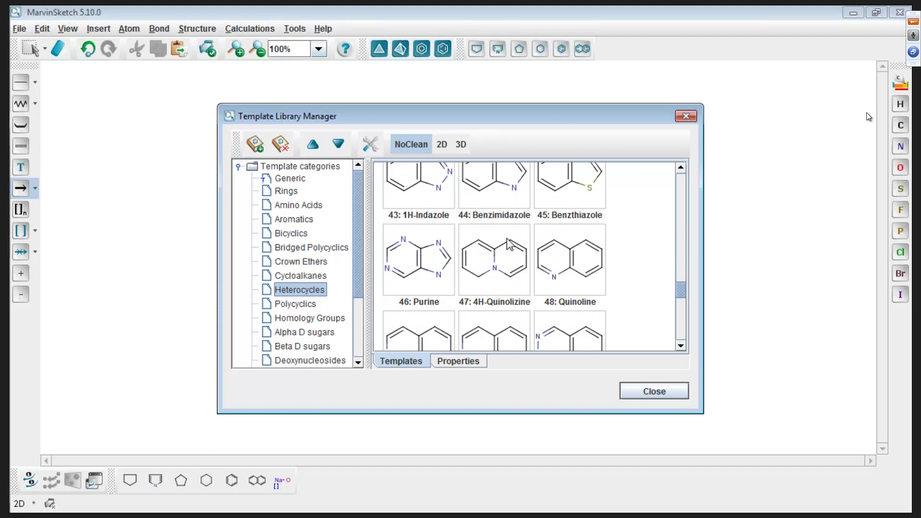
left_click(436, 253)
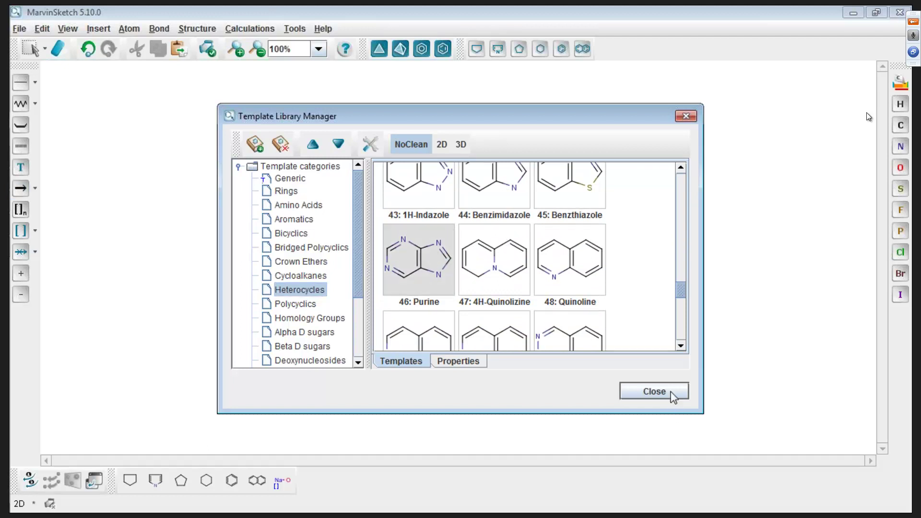
left_click(672, 390)
left_click(98, 173)
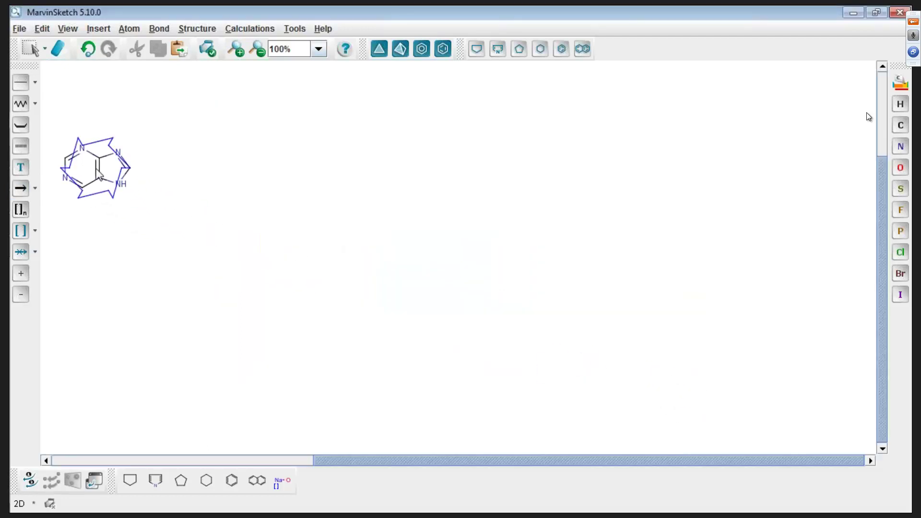
Attach a double-bonded oxygen to the lowest carbon of the purine's six-membered ring.
left_click(21, 87)
left_click_drag(81, 187, 86, 205)
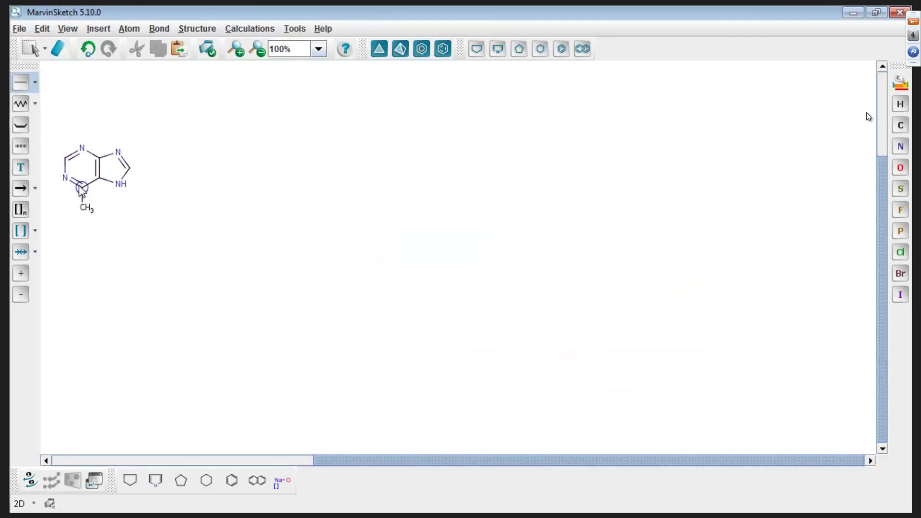
left_click(86, 204)
key("o")
mouse_move(73, 250)
left_mouse_down()
mouse_move(79, 278)
mouse_move(65, 255)
left_mouse_up()
left_click_drag(83, 205, 67, 233)
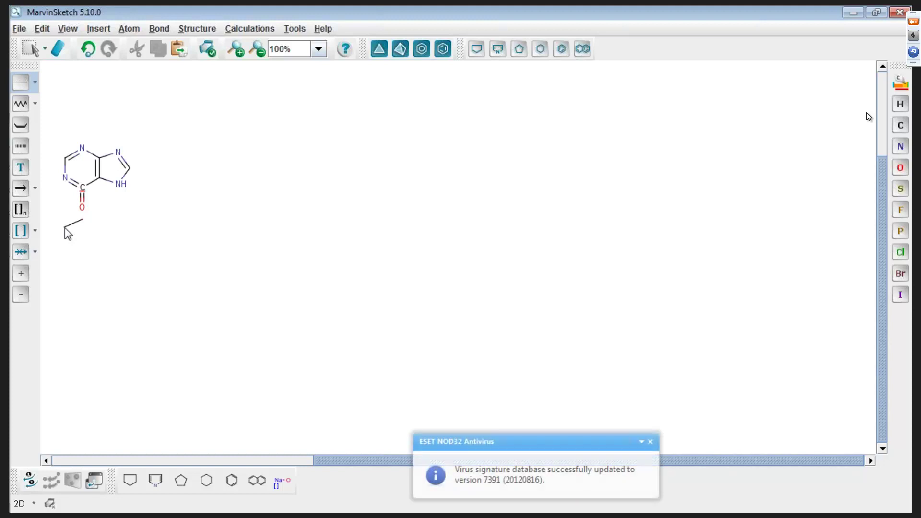
left_click(650, 442)
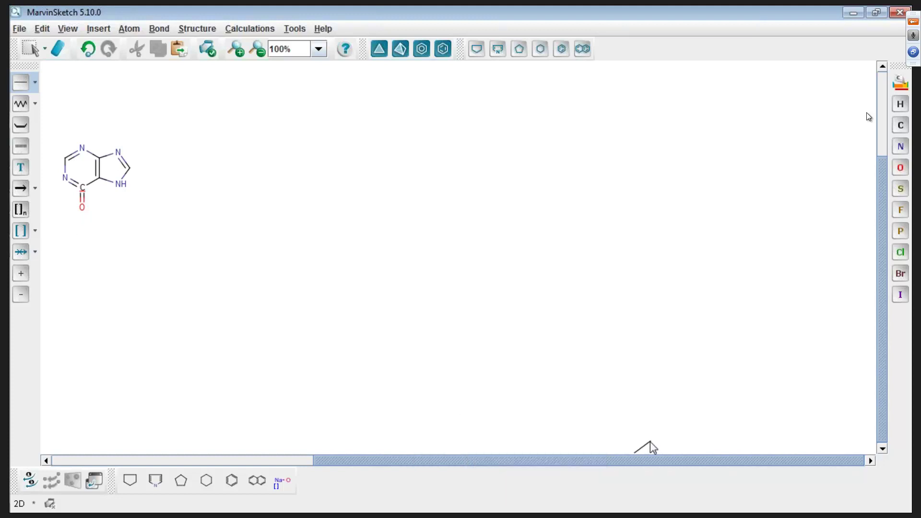
left_click(32, 49)
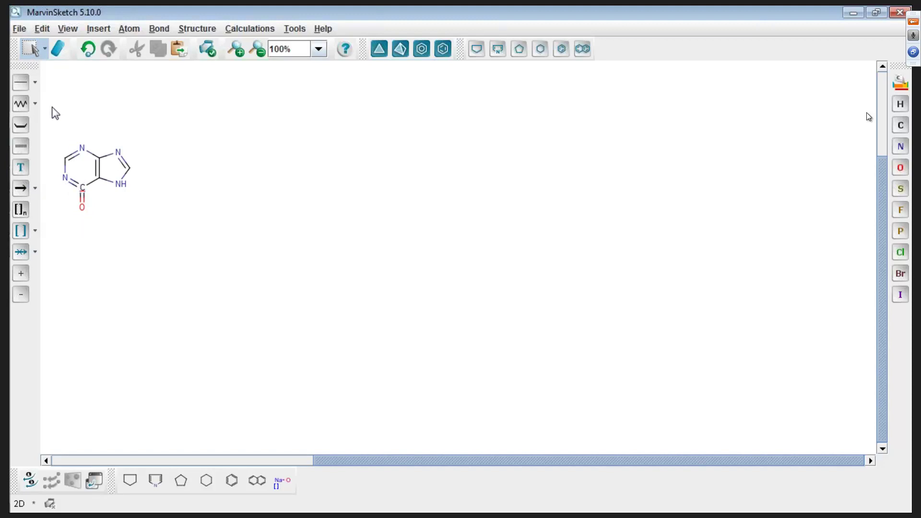
Change the ring bond between the carbonyl carbon and the adjacent nitrogen to a single bond.
left_click(24, 87)
left_click(73, 183)
left_click_drag(66, 179, 56, 213)
Attach a five-carbon chain to the upper five-ring nitrogen and convert its end into a methyl ester with a double-bonded oxygen.
left_click(21, 104)
left_click_drag(118, 154, 191, 117)
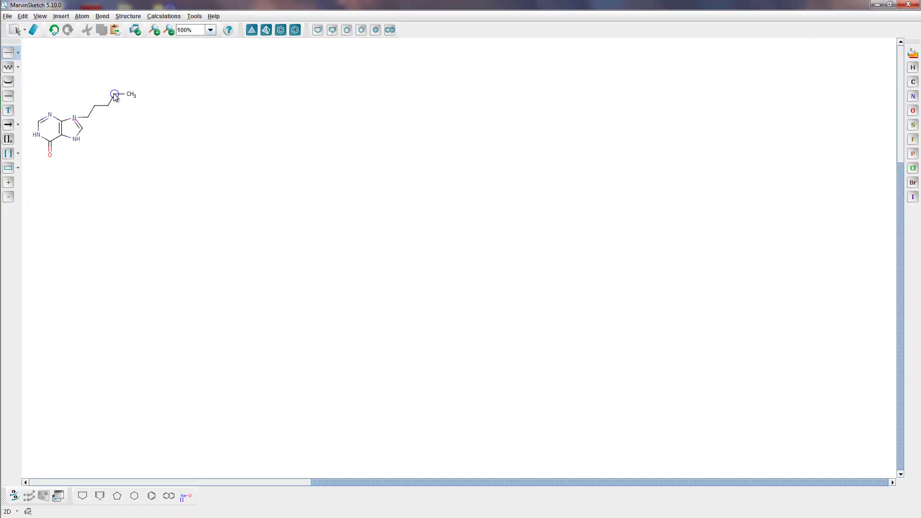
key("o")
left_click(109, 107)
left_click(114, 117)
key("o")
Fuse a benzene ring onto the ester's terminal carbon and add an NO2 group at the para position.
left_click(151, 497)
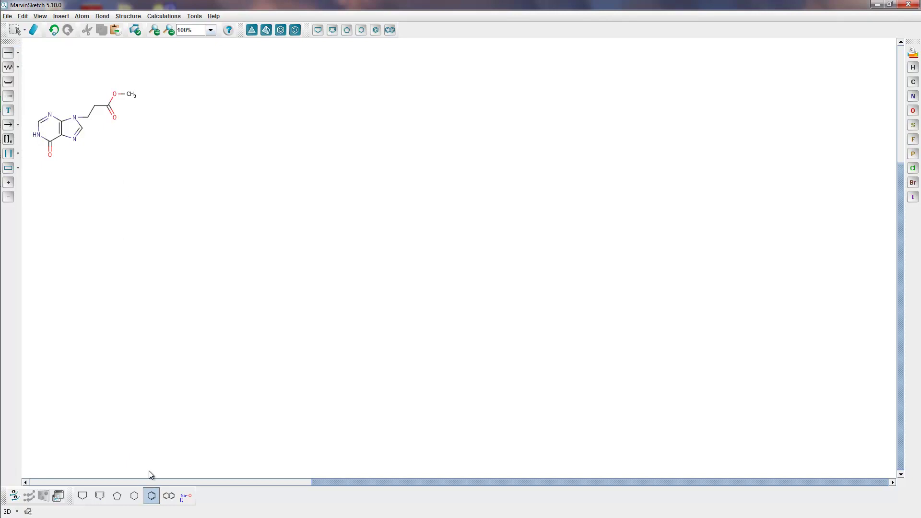
left_click(129, 95)
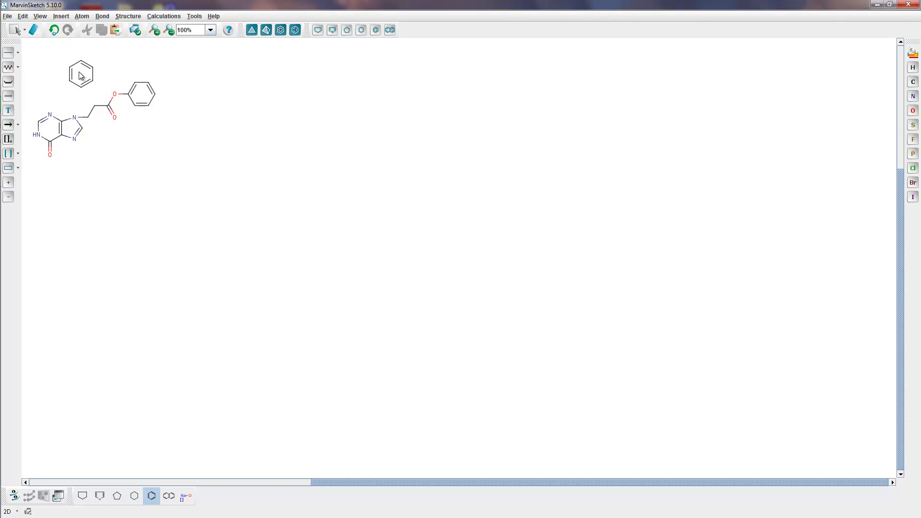
left_click(9, 52)
left_click_drag(155, 94, 171, 98)
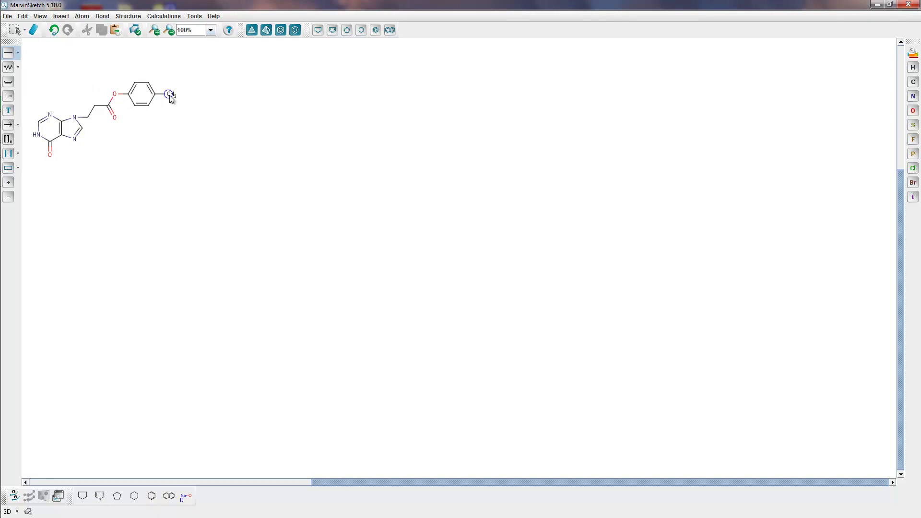
type("no2")
left_click_drag(189, 99, 202, 103)
Select the nitrophenyl ester fragment and rotate it about its bond to the carbon chain.
left_click(18, 32)
left_click_drag(187, 124, 99, 63)
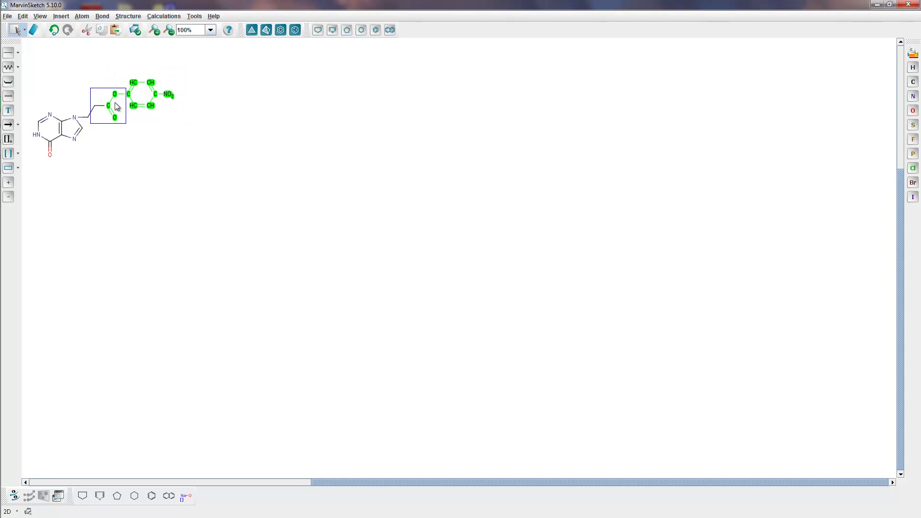
left_click_drag(127, 105, 122, 63)
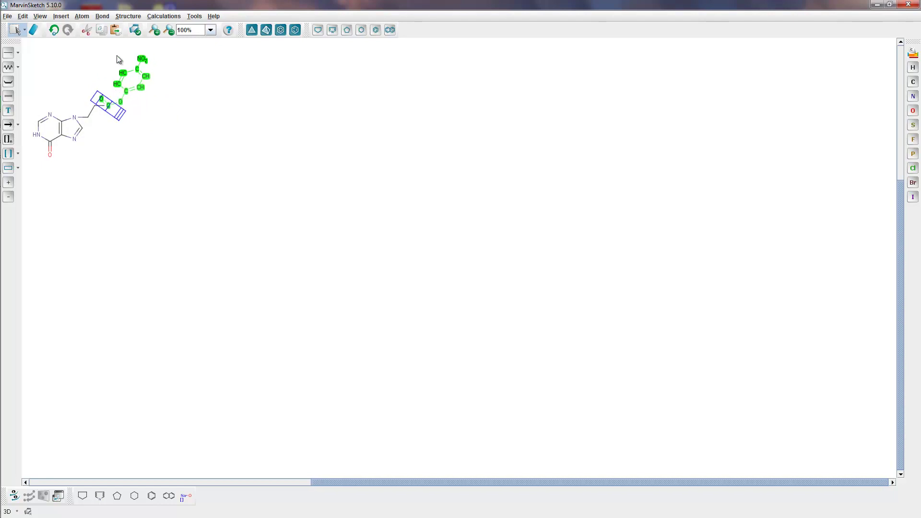
left_click(175, 100)
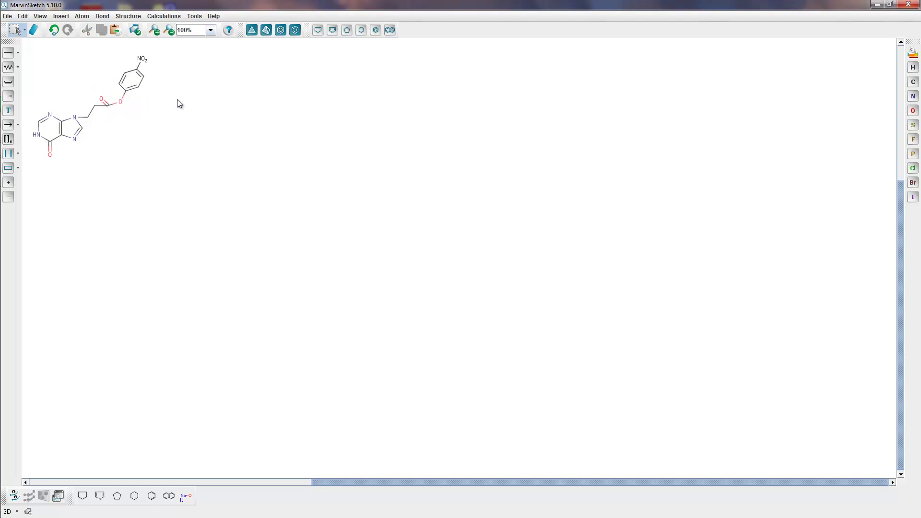
Clean the whole molecule's layout in 2D.
left_click(252, 31)
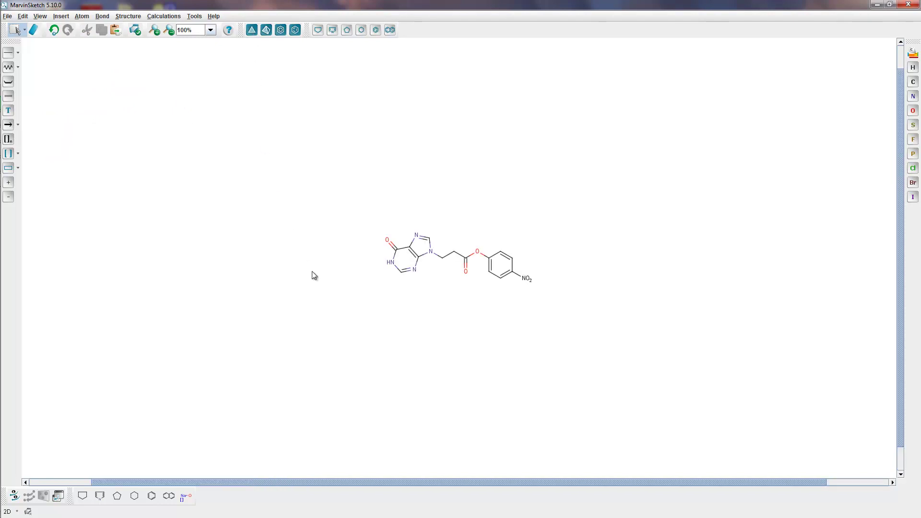
left_click_drag(323, 483, 426, 481)
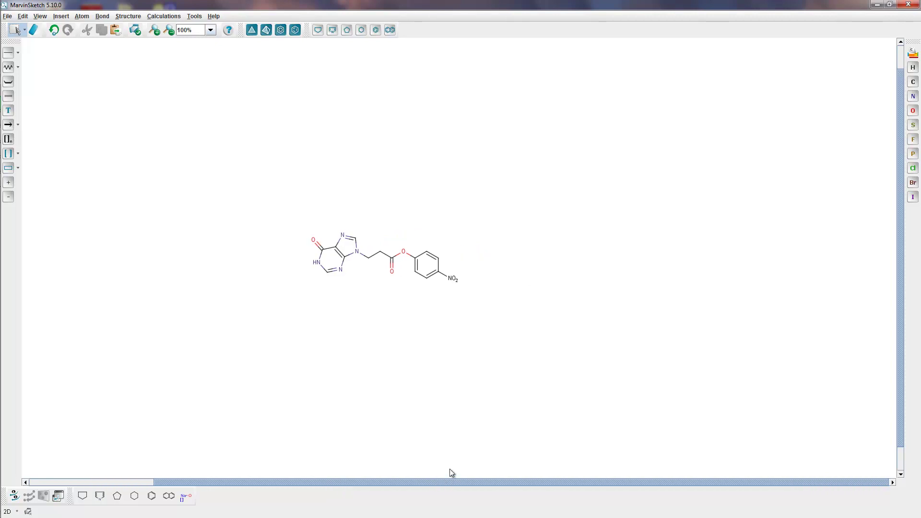
Place a separate benzene ring beside the nitrophenyl molecule and add single-bond substituents at its top and bottom carbons.
left_click(152, 497)
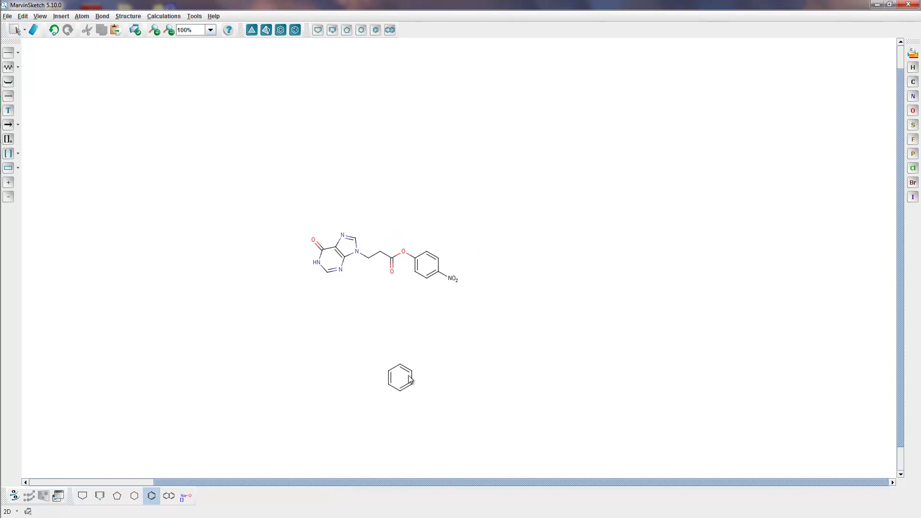
left_click(521, 317)
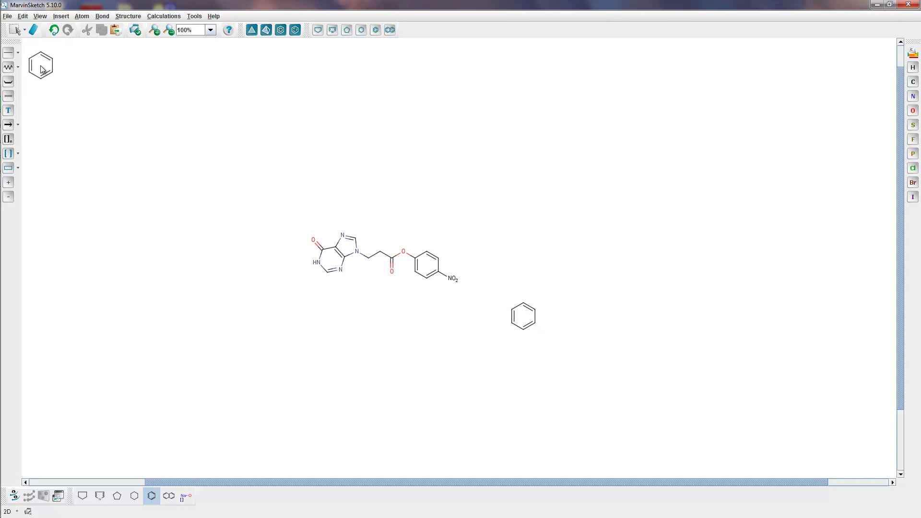
left_click(9, 53)
left_click(524, 305)
left_click(524, 329)
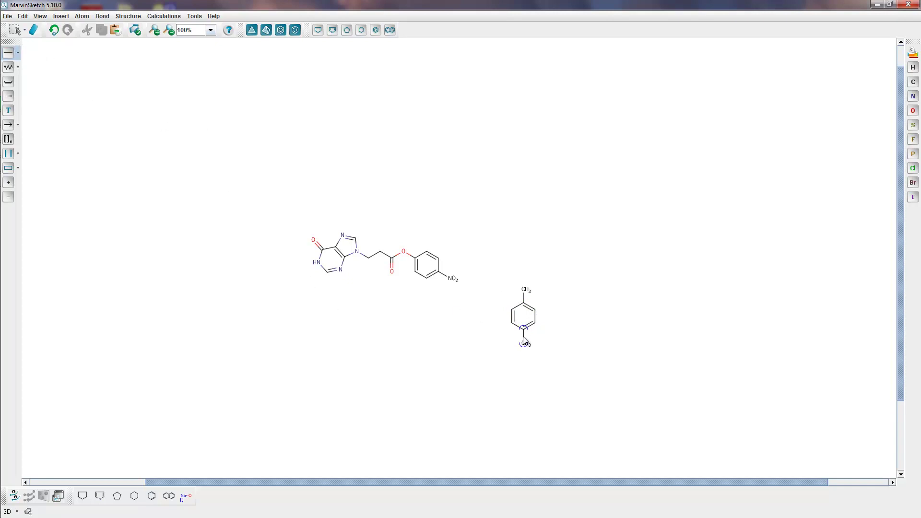
Change the new ring's lower methyl to an amino nitrogen and its upper methyl to a CO2Et group.
key("n")
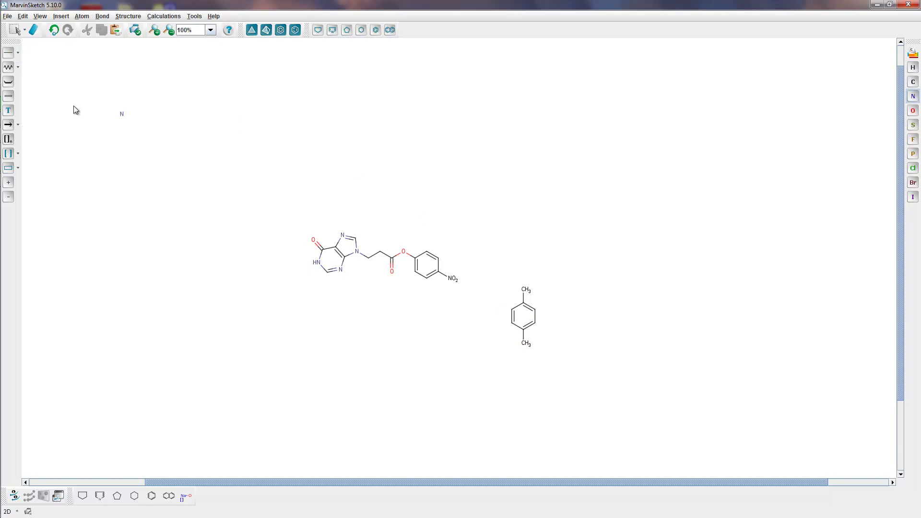
left_click(525, 344)
type("CO2Et")
key("Return")
Expand the CO2Et abbreviation into its full structure and contract it again.
right_click(526, 295)
left_click(554, 373)
right_click(513, 294)
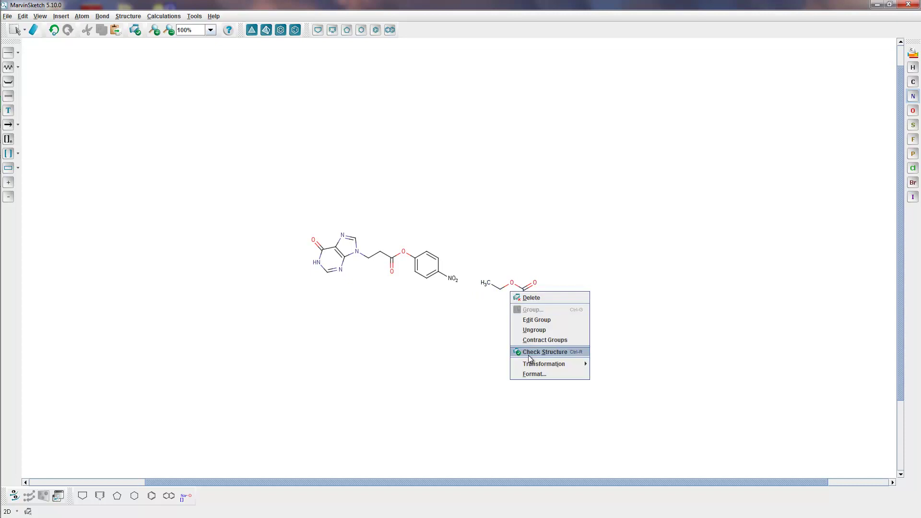
left_click(527, 340)
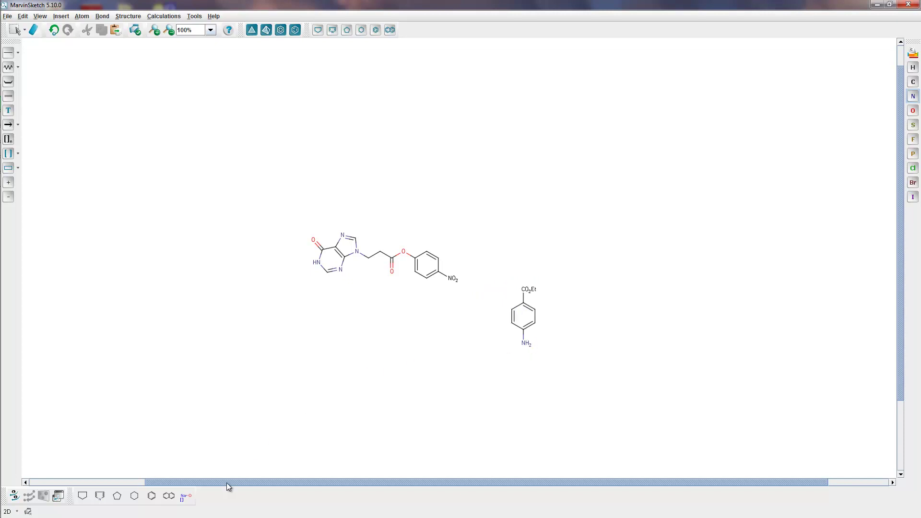
Place the NaOH template above and beside the aminobenzoate ester.
left_click(187, 497)
left_click(587, 236)
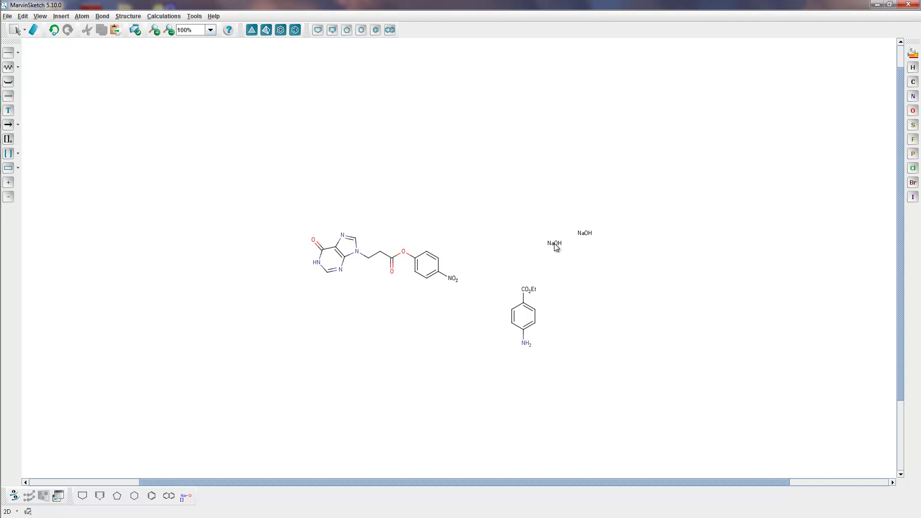
left_click_drag(320, 484, 429, 486)
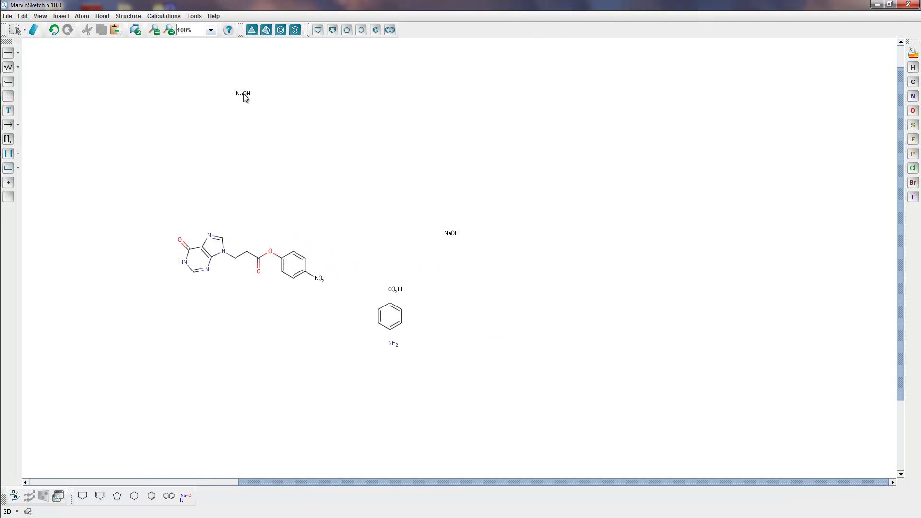
mouse_move(1, 103)
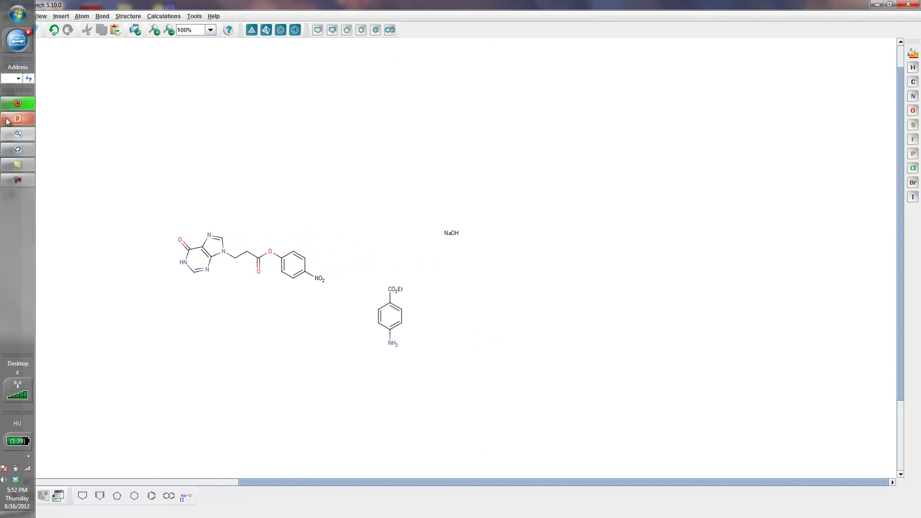
Switch to Firefox, copy the name leteprinim from its search box, and place the structure below and beside NaOH in MarvinSketch.
mouse_move(9, 127)
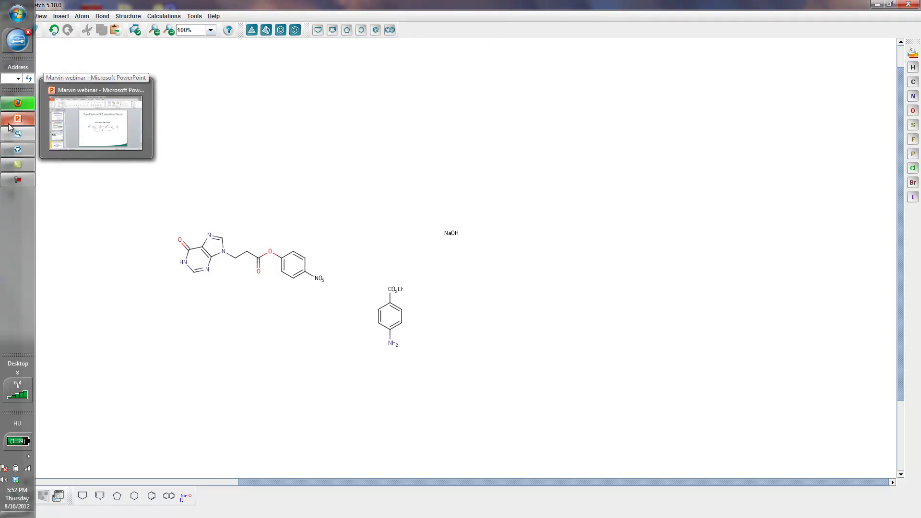
left_click(18, 103)
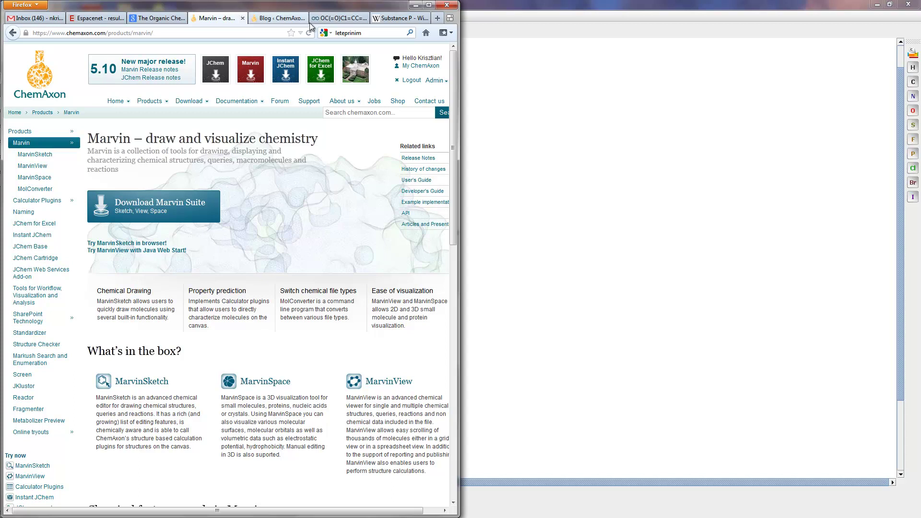
left_click_drag(363, 33, 331, 34)
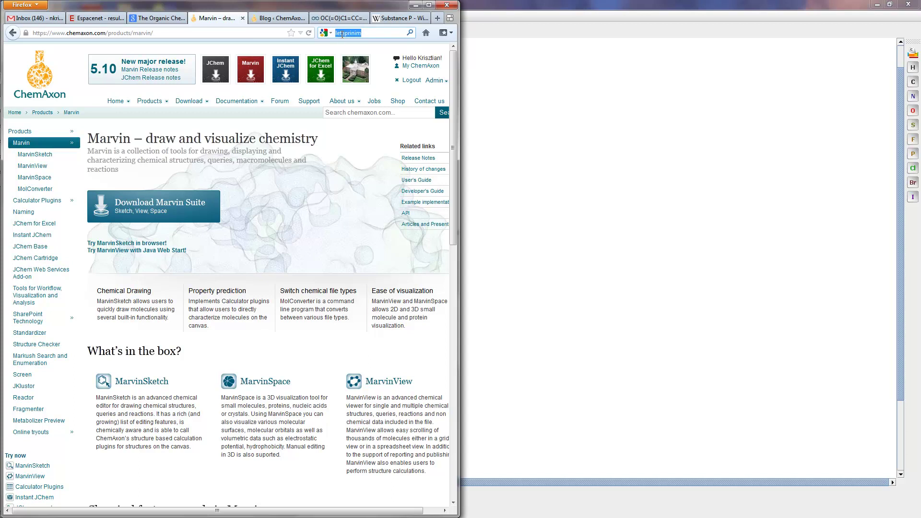
left_click_drag(521, 280, 564, 244)
left_click(536, 295)
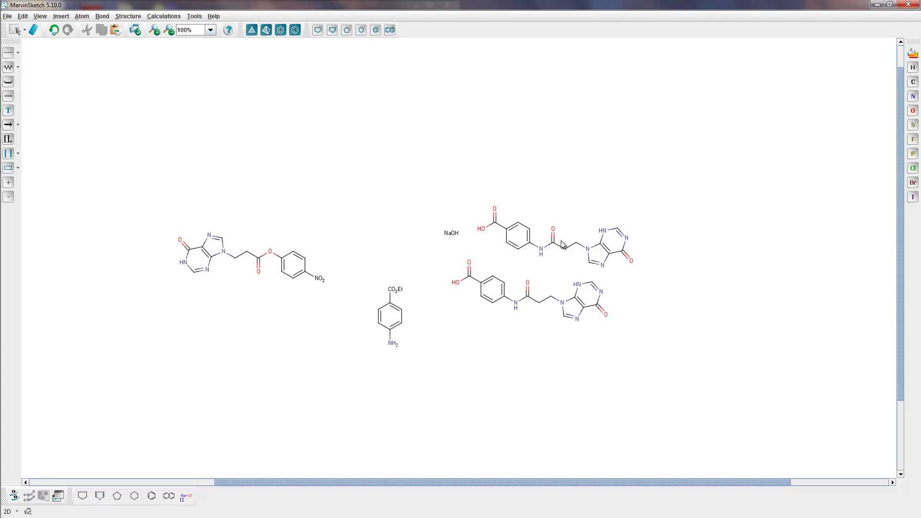
Move the pasted leteprinim structure further down and away from NaOH to make room for the reaction arrow.
left_click_drag(564, 244, 16, 32)
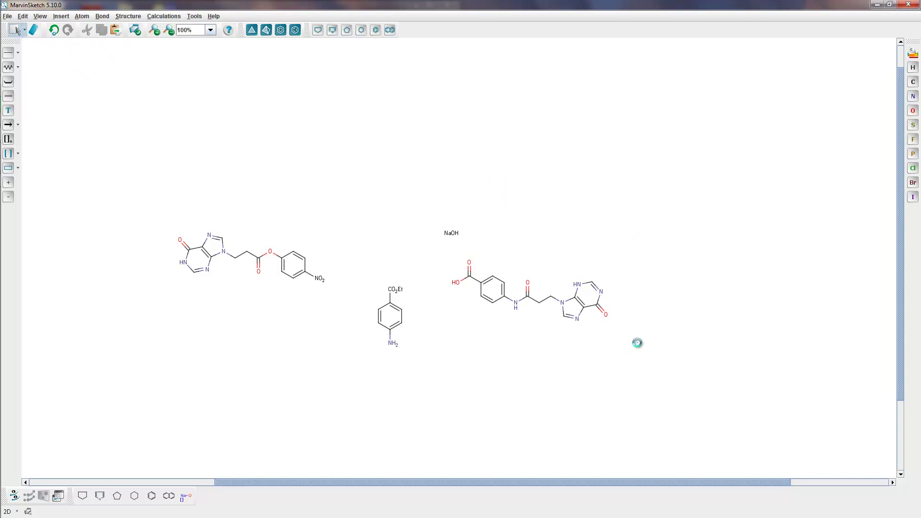
left_click_drag(638, 343, 412, 259)
left_click_drag(537, 287, 576, 319)
left_click(567, 280)
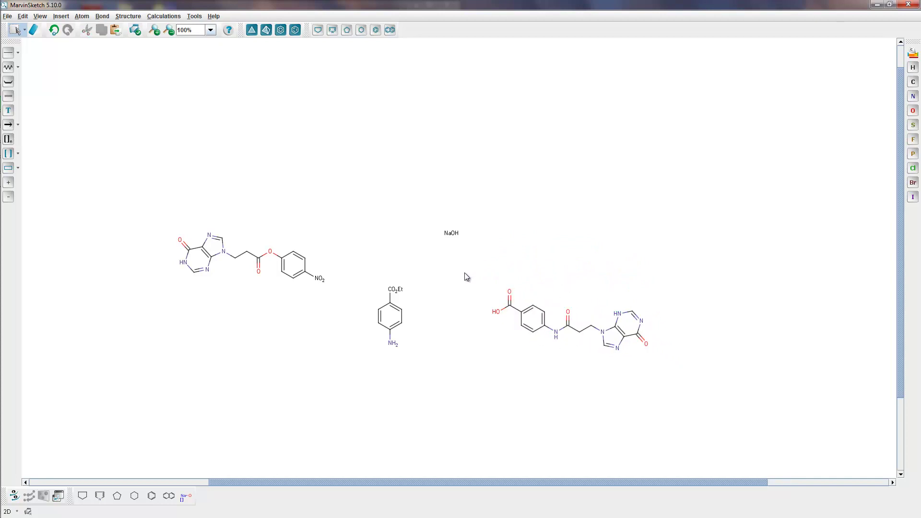
Draw 4-nitrophenol beyond the leteprinim structure from a benzene ring, with NO2 at its top carbon and OH at its bottom carbon.
left_click(158, 496)
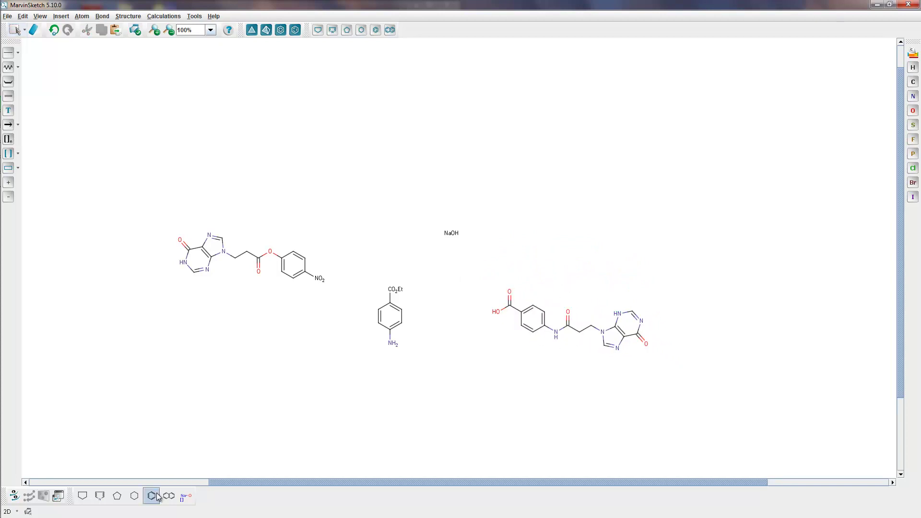
left_click(690, 259)
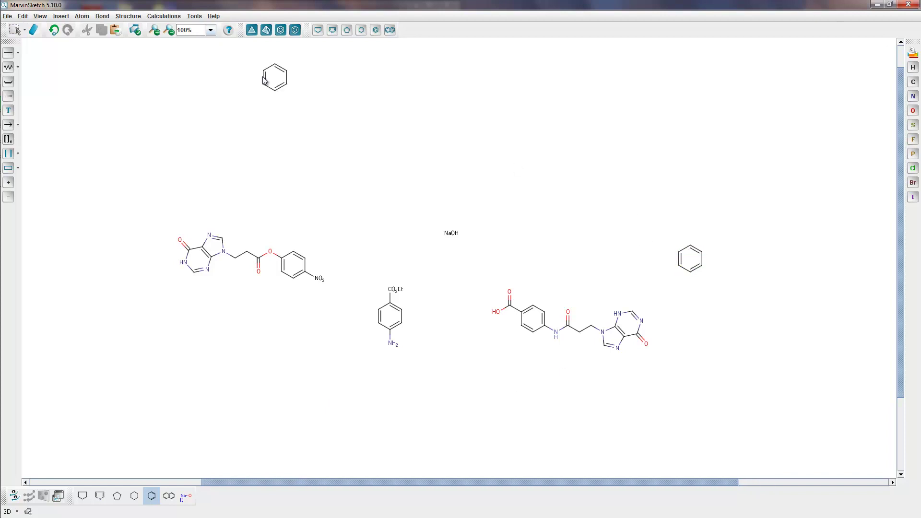
left_click(8, 53)
left_click(691, 246)
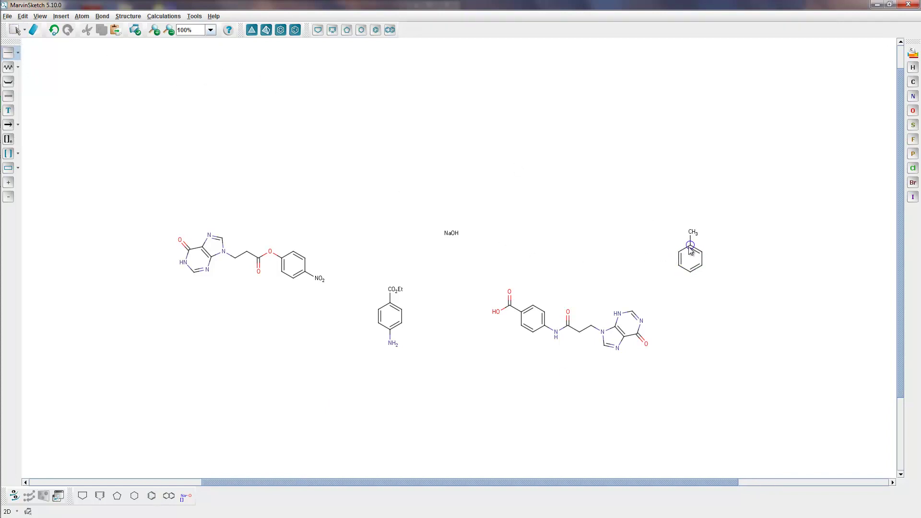
left_click(690, 272)
key("o")
type("NO2")
left_click(16, 30)
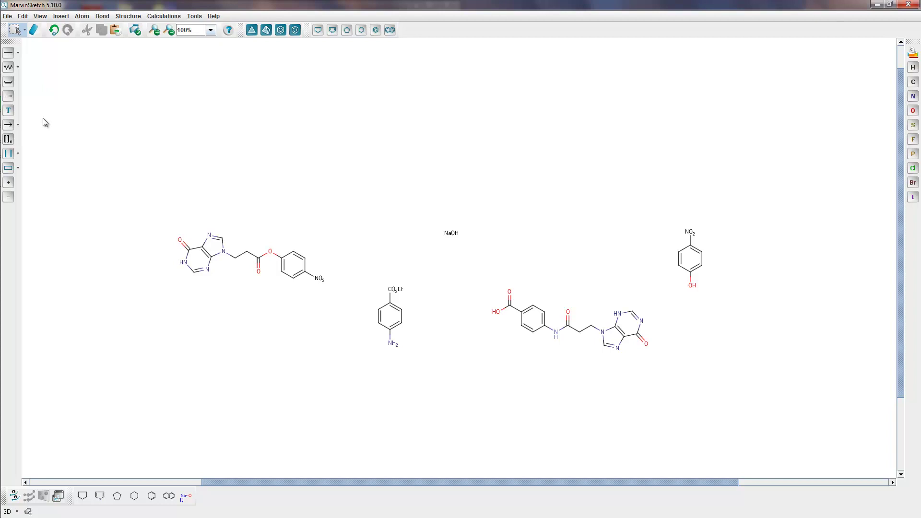
Draw a single reaction arrow beneath NaOH, between the reactants and the products.
left_click(17, 127)
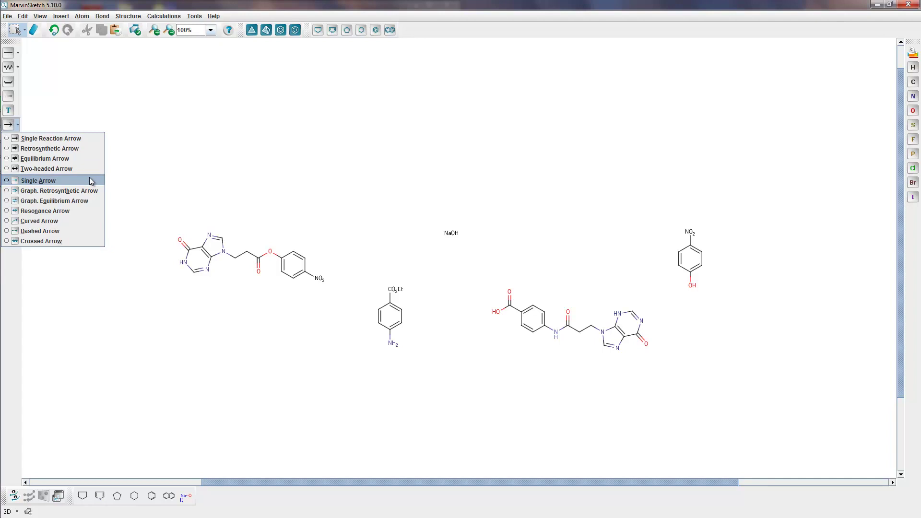
left_click(71, 138)
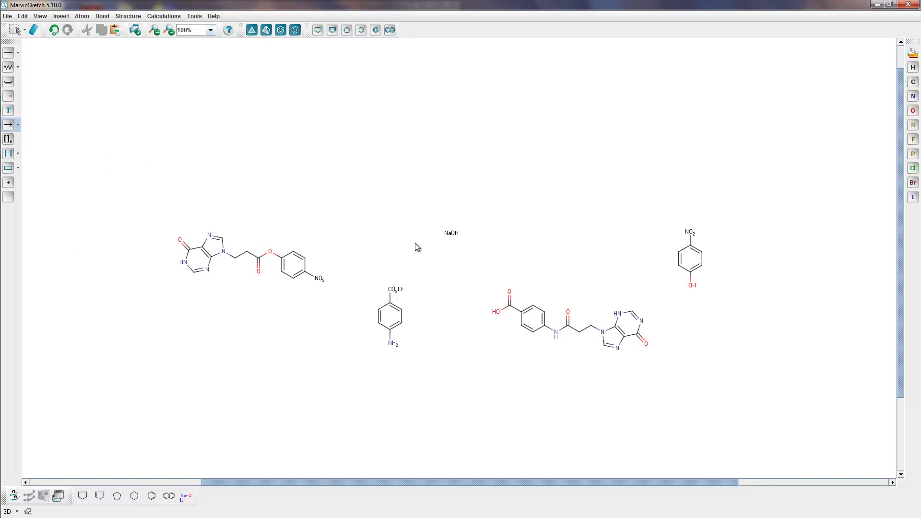
left_click_drag(420, 242, 476, 243)
left_click(16, 32)
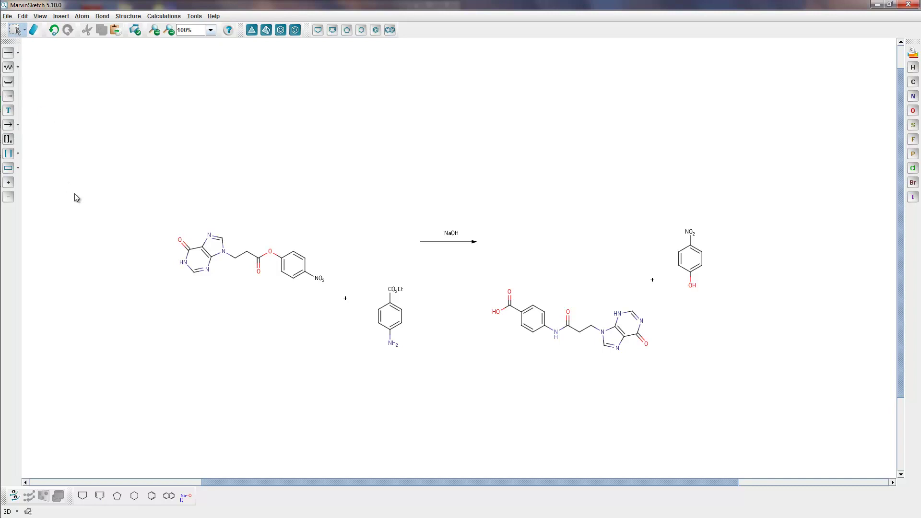
Select the whole reaction scheme and align all its objects horizontally.
key("ctrl+a")
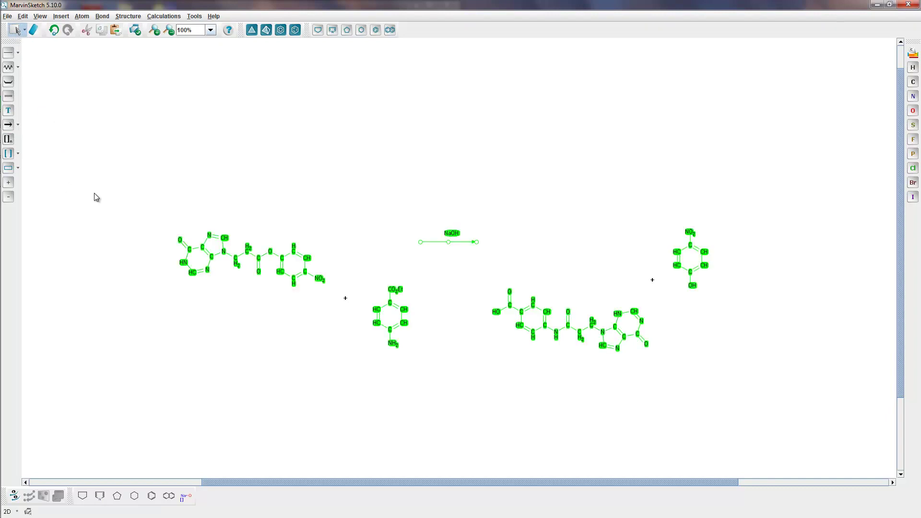
right_click(459, 287)
mouse_move(502, 401)
mouse_move(559, 402)
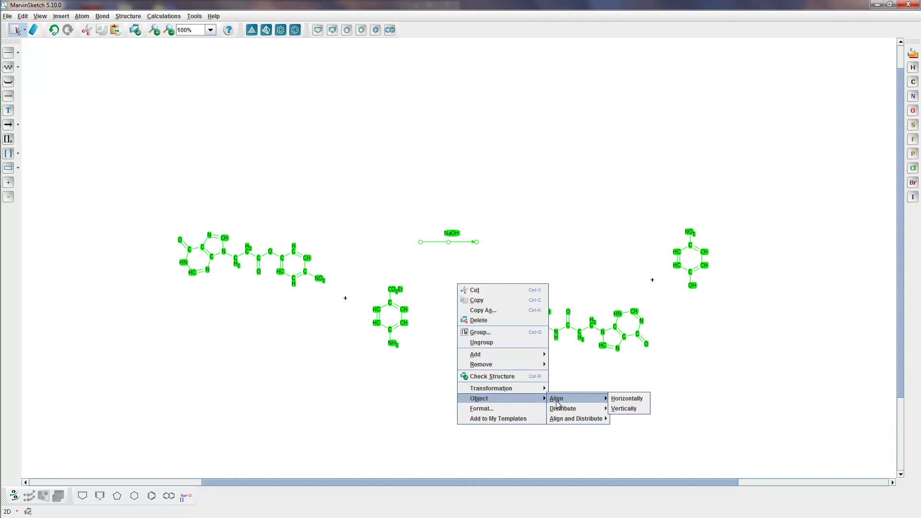
left_click(623, 400)
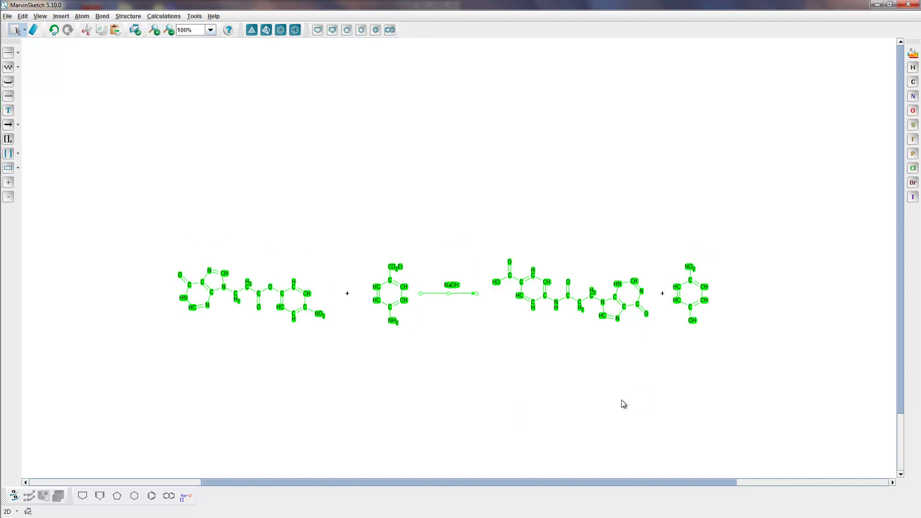
left_click(542, 378)
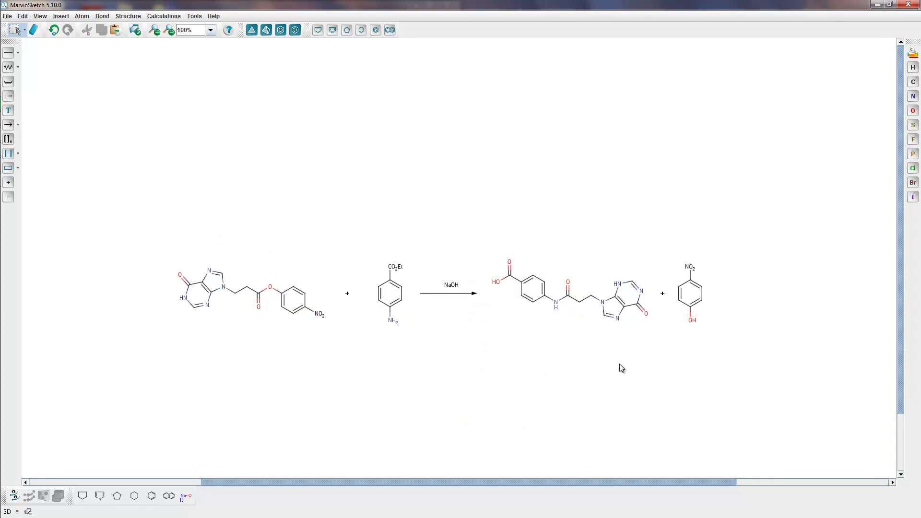
Flip the leteprinim product by 180 degrees in the plane so its purine end faces the reaction arrow.
left_click_drag(660, 349, 485, 248)
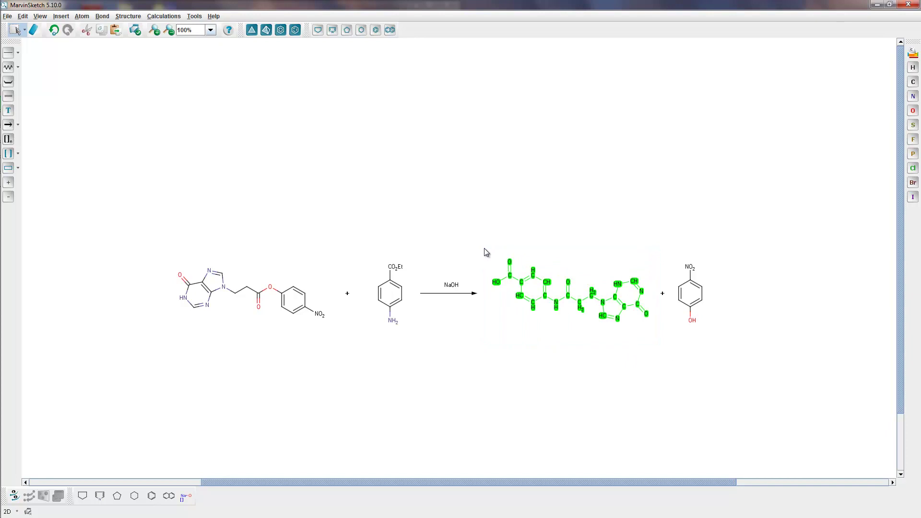
right_click(579, 299)
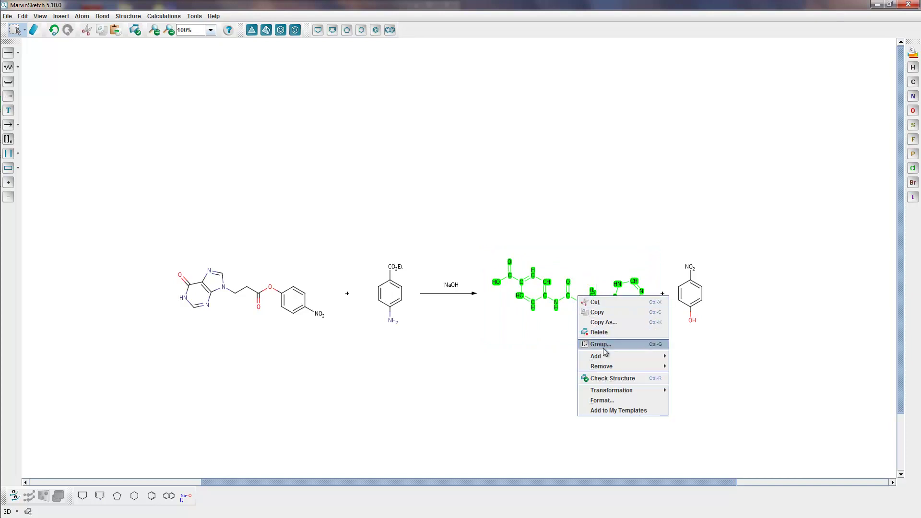
mouse_move(610, 390)
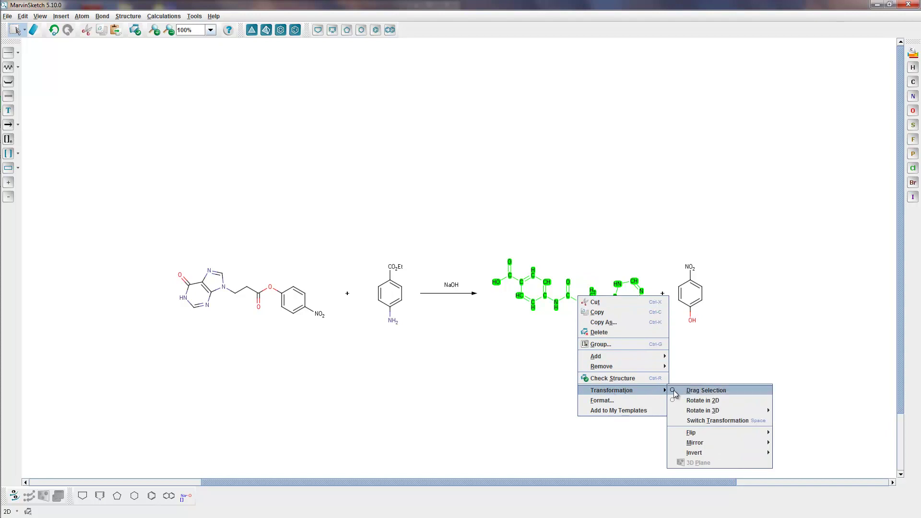
mouse_move(697, 435)
left_click(808, 452)
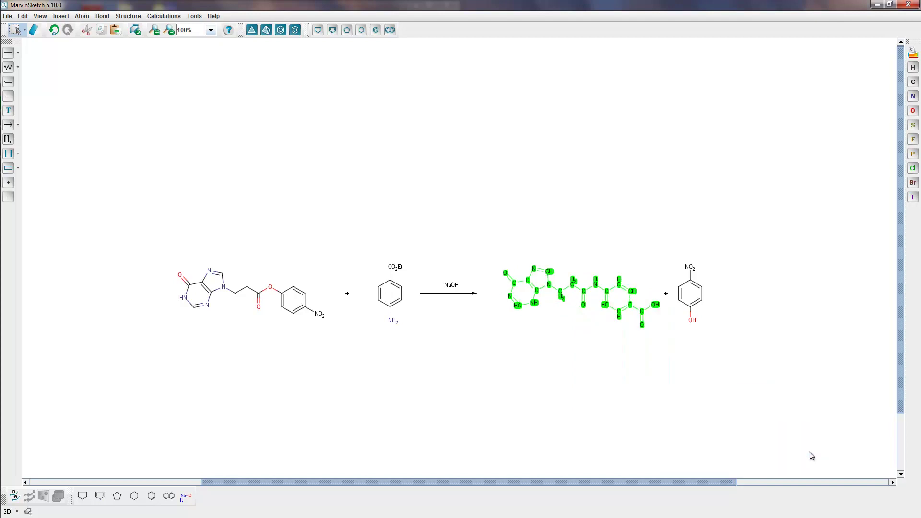
left_click(561, 415)
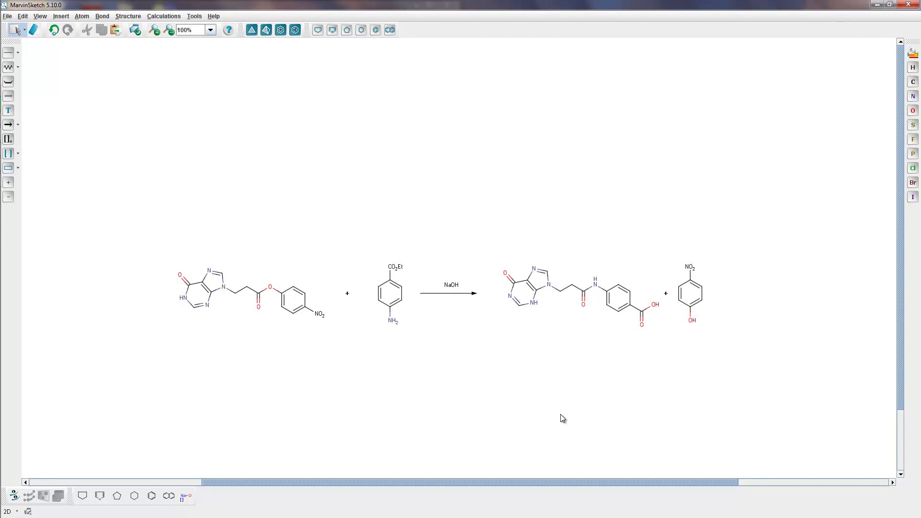
Map all atoms of the reaction automatically and undo the mapping.
left_click(130, 19)
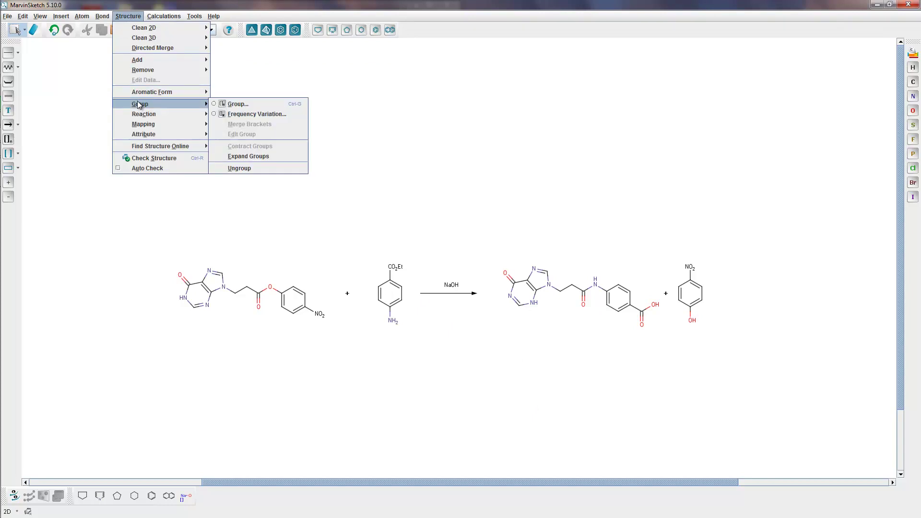
mouse_move(144, 126)
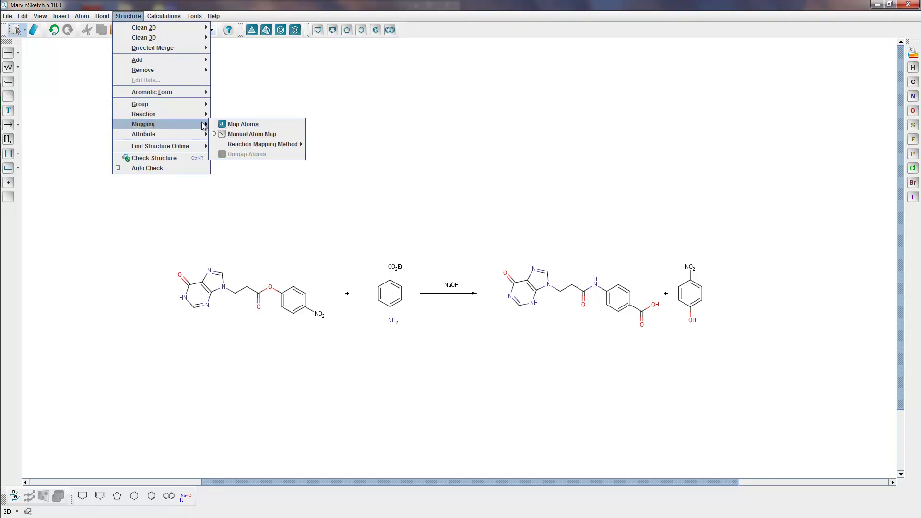
left_click(254, 126)
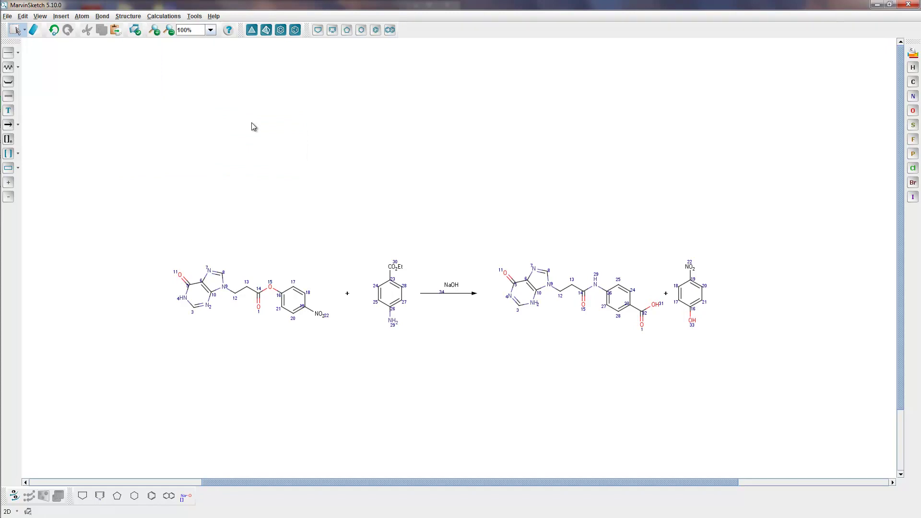
left_click(55, 30)
Manually map the two linker CH2 carbons between ester reactant and amide product, using map number 1 beside the purine nitrogen and 2 for the other.
key("m")
key("1")
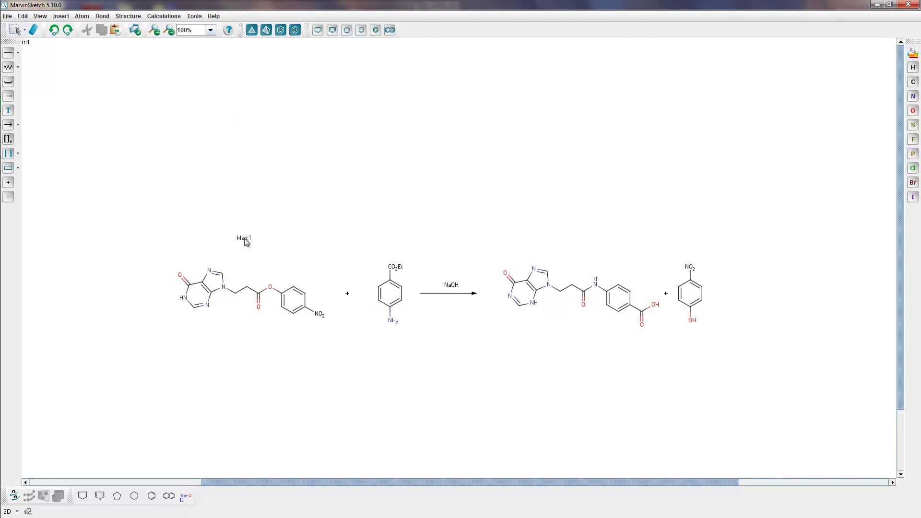
left_click(235, 294)
left_click(54, 30)
left_click(560, 293)
left_click(9, 126)
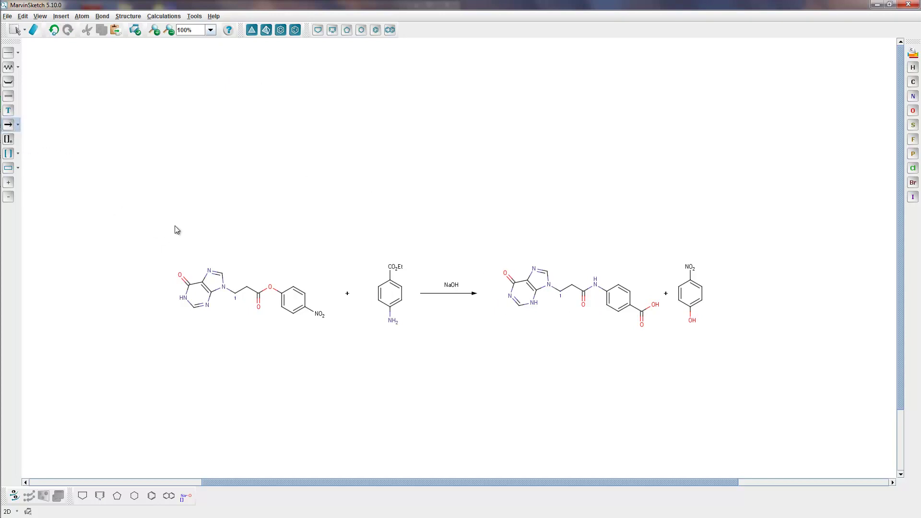
left_click_drag(247, 287, 573, 289)
Turn on the display of lone pairs for the reaction scheme.
left_click(40, 17)
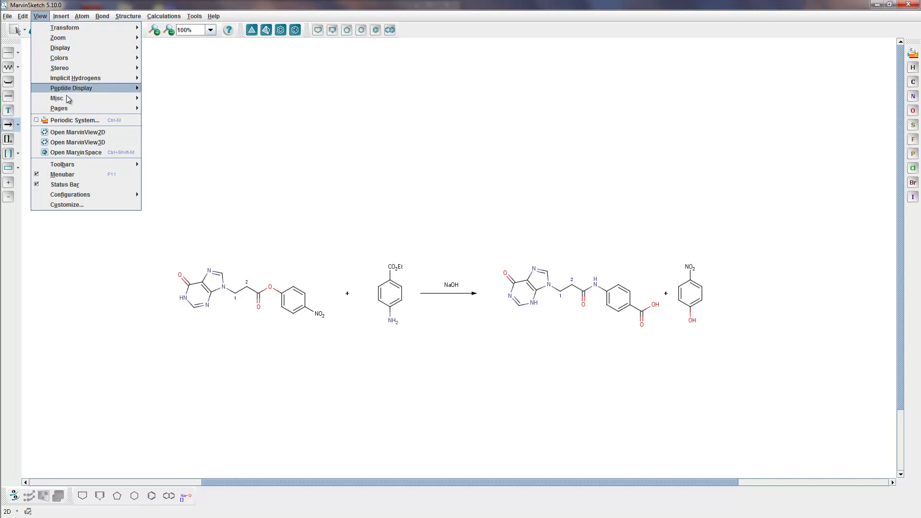
mouse_move(66, 97)
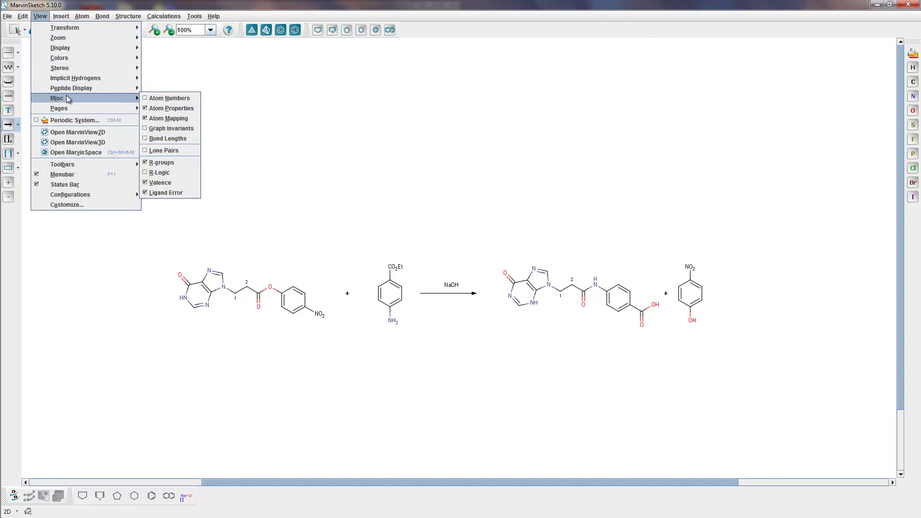
left_click(163, 151)
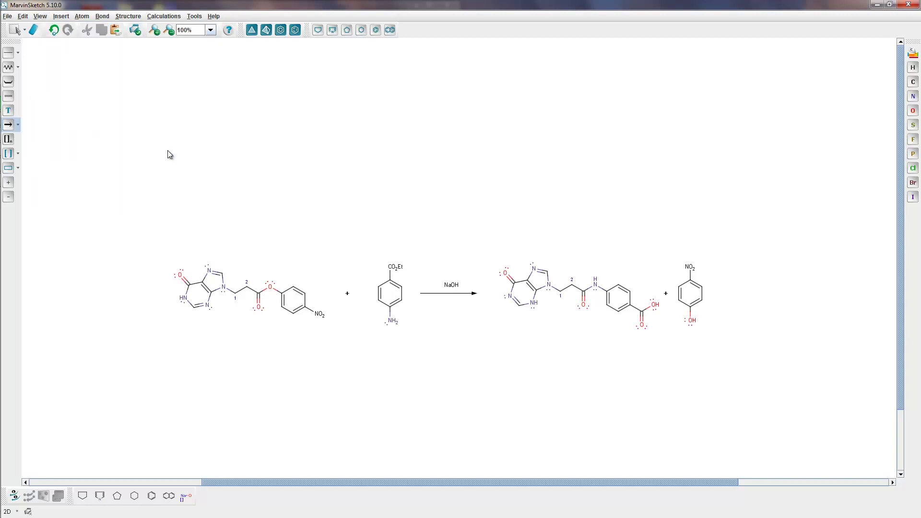
Draw curved electron flow arrows from the ester C–O bond to its phenoxy oxygen and from the amine nitrogen to the ester carbonyl carbon.
left_click(67, 19)
mouse_move(101, 98)
left_click(157, 99)
left_click_drag(265, 294, 270, 286)
left_click_drag(388, 321, 259, 296)
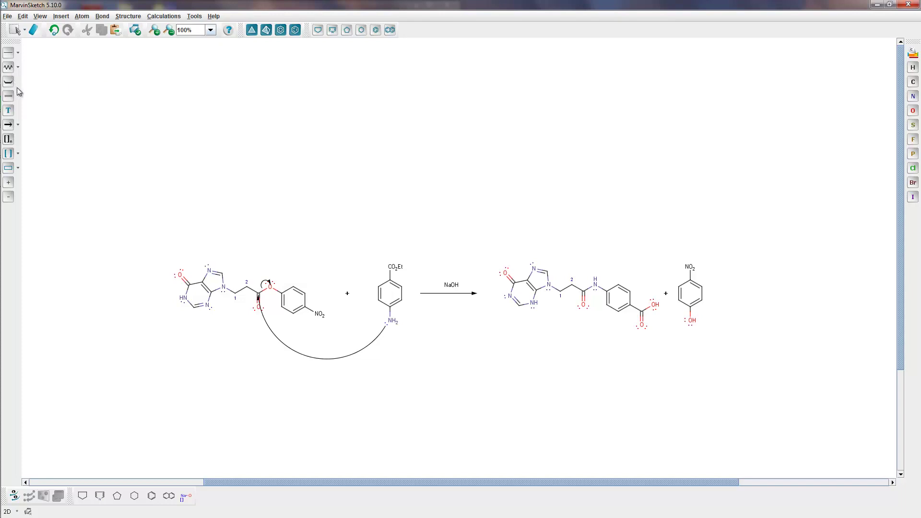
Add the size 12 text "H2O, RT" with a subscript 2 and place it beneath the reaction arrow.
left_click(8, 111)
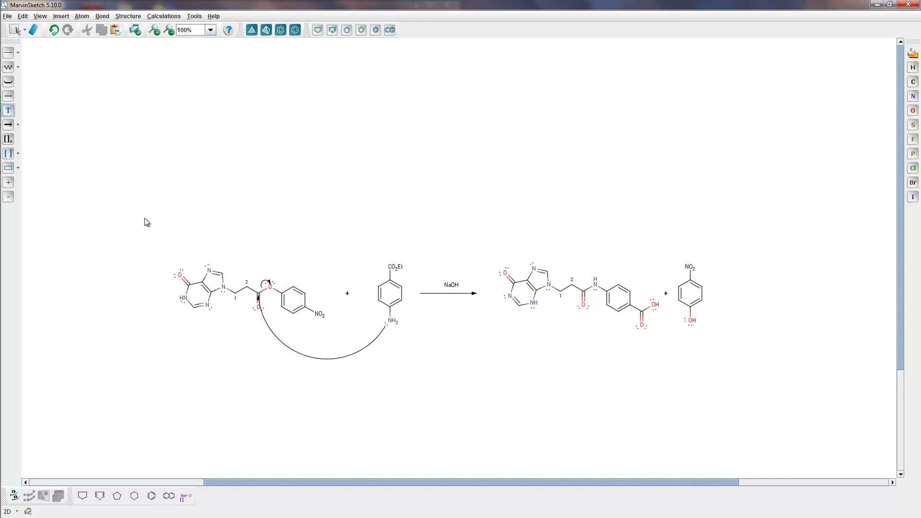
left_click(424, 339)
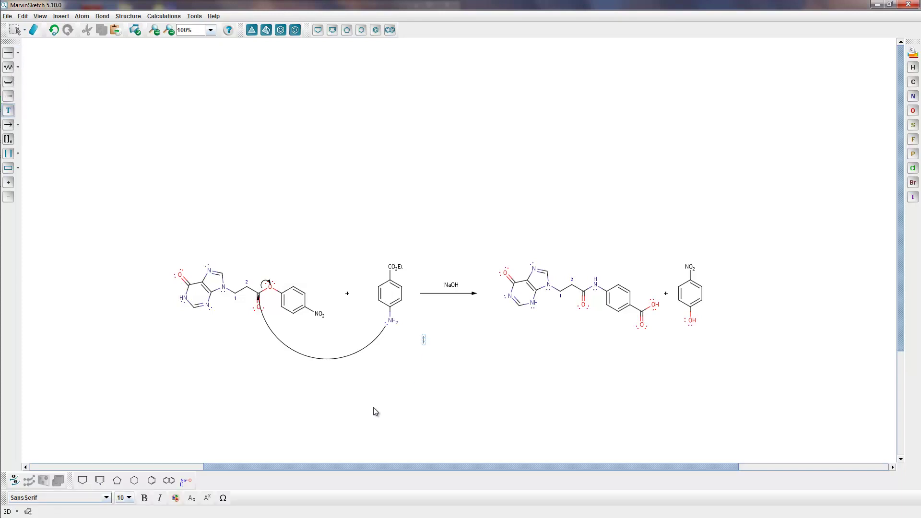
left_click(129, 497)
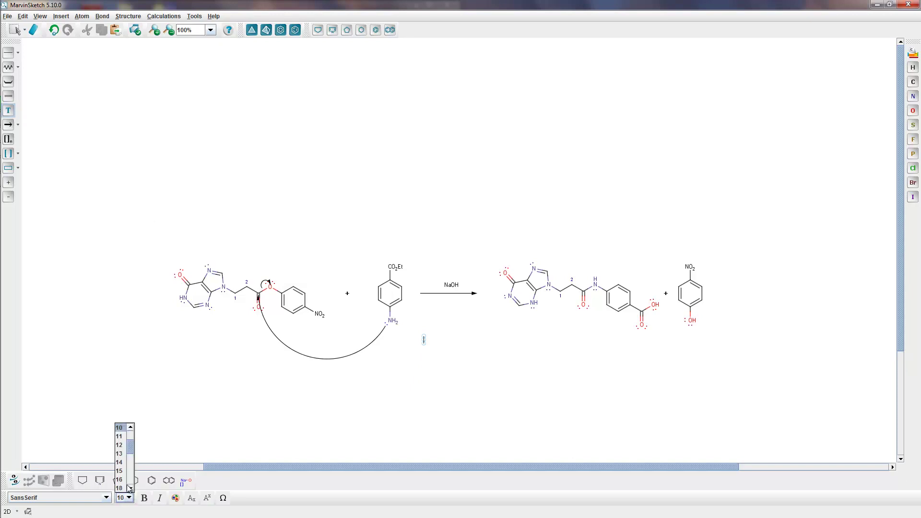
left_click(122, 446)
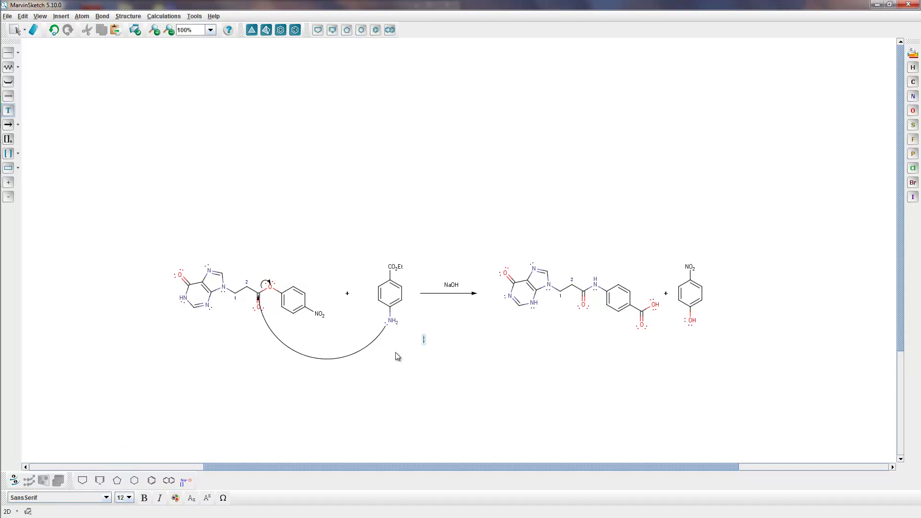
type("H")
left_click(191, 499)
type("2")
left_click(191, 499)
type("O, RT")
left_click(15, 30)
left_click_drag(427, 342, 441, 325)
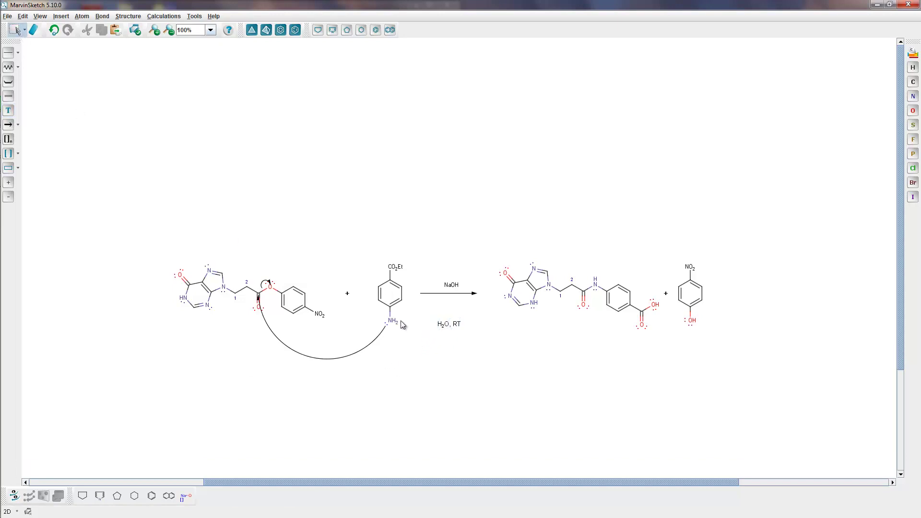
Draw a diagonal crossed arrow beneath the reaction arrow, across the H2O, RT text, and undo the stray extra arrow.
left_click(17, 124)
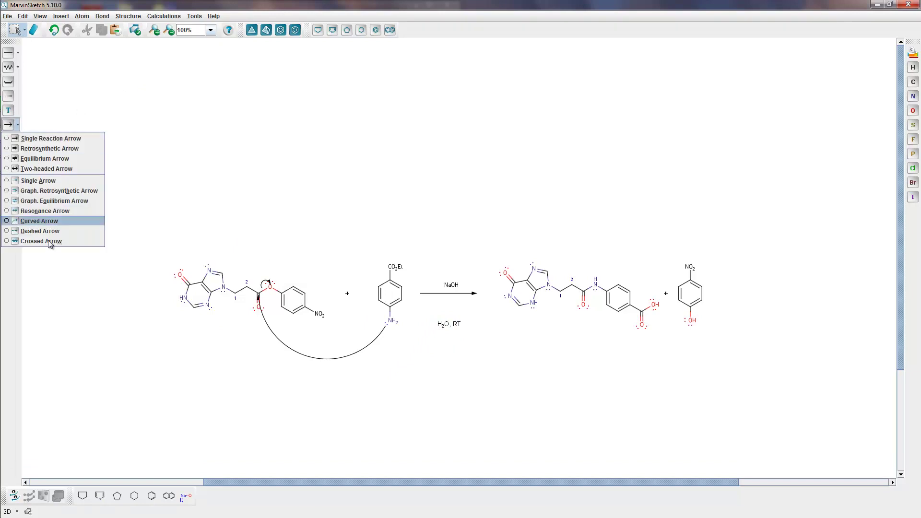
left_click(54, 240)
mouse_move(417, 315)
left_mouse_down()
mouse_move(460, 367)
mouse_move(459, 357)
left_mouse_up()
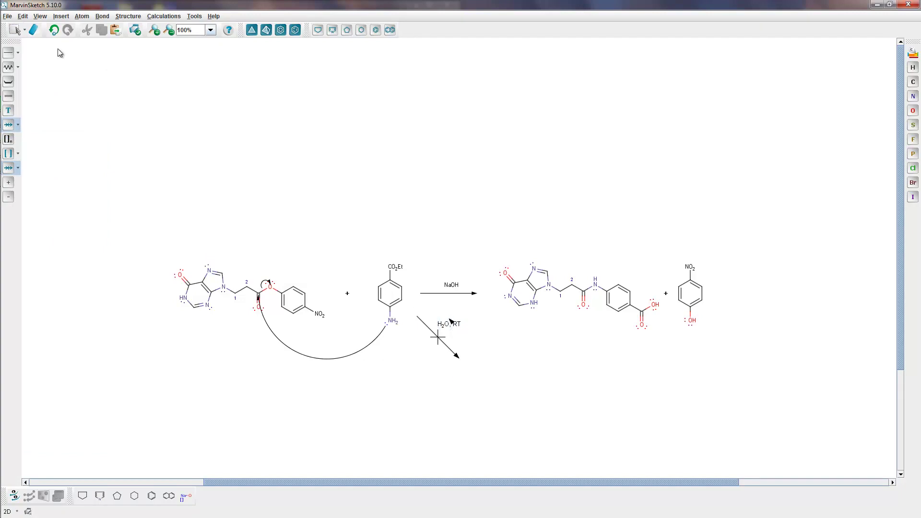
left_click(54, 30)
Add a wide text box above the scheme with the size 40 title "Ester-amide interchange".
left_click(13, 115)
left_click_drag(280, 195, 603, 232)
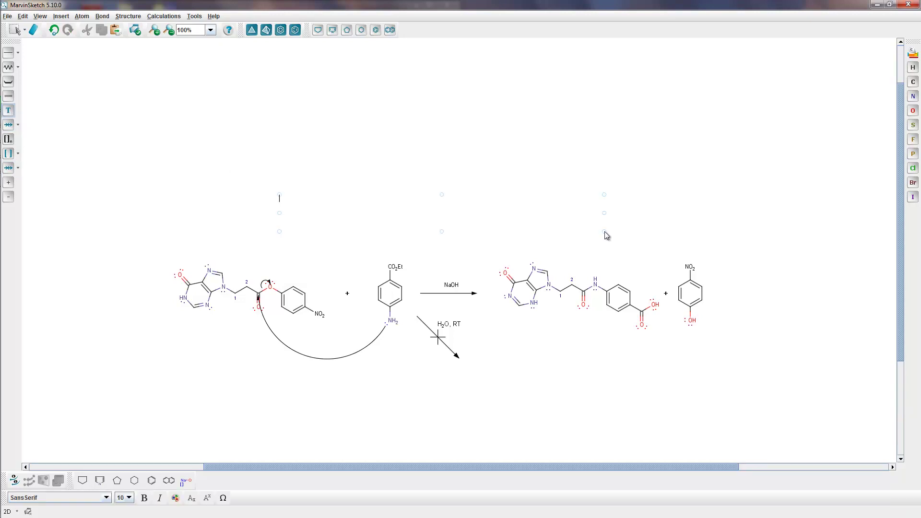
left_click(128, 498)
scroll(123, 461, "up", 2)
left_click(118, 441)
type("Ester")
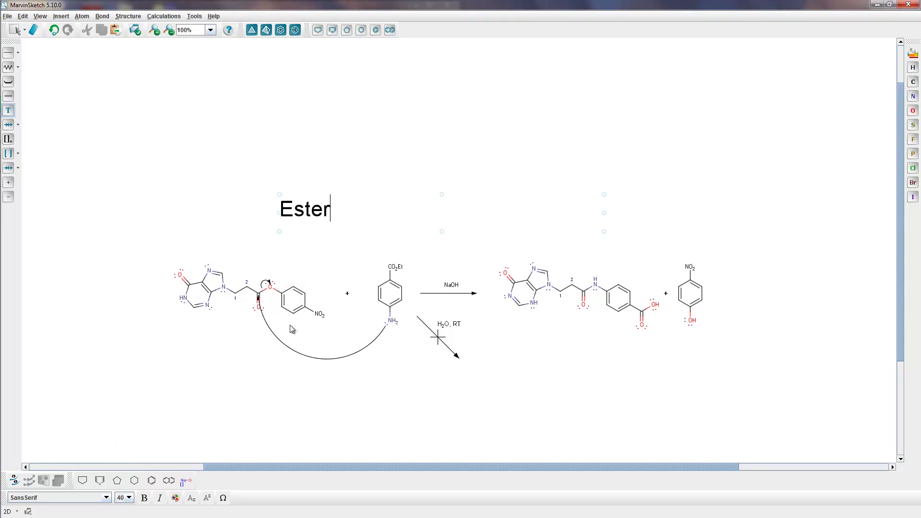
type("-amide ")
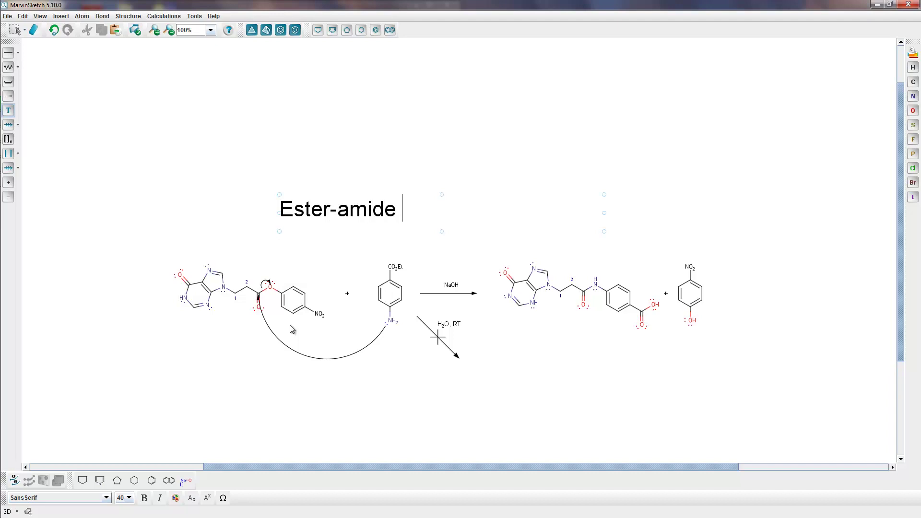
type("interchange")
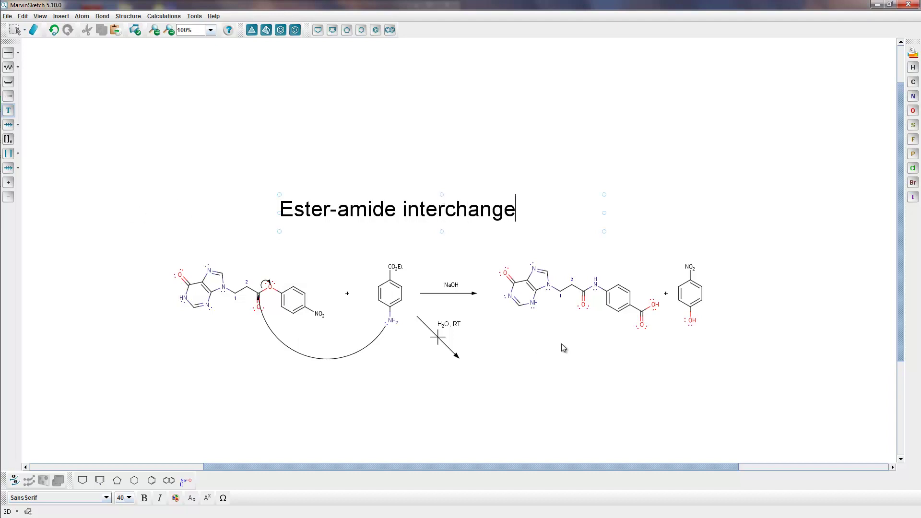
Add the size 20 label "Leteprinim" below the amide product.
left_click(553, 363)
left_click(129, 498)
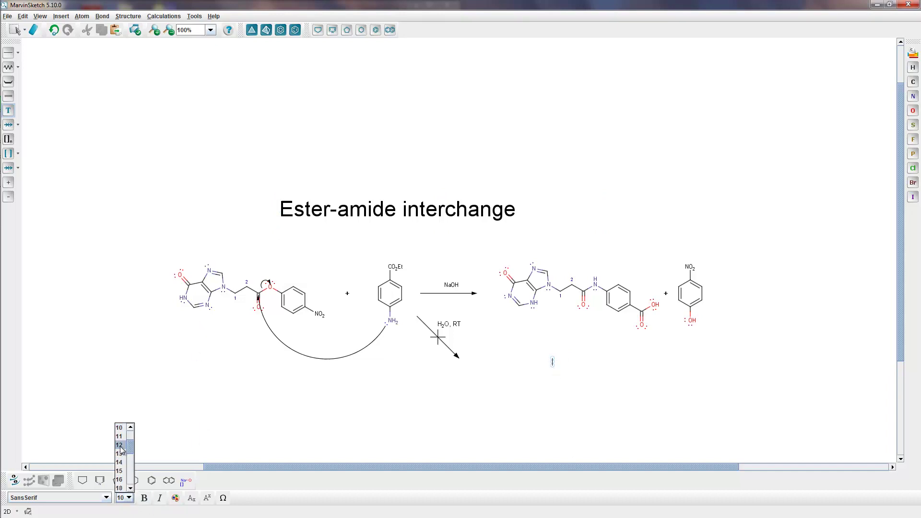
left_click(130, 488)
left_click(120, 488)
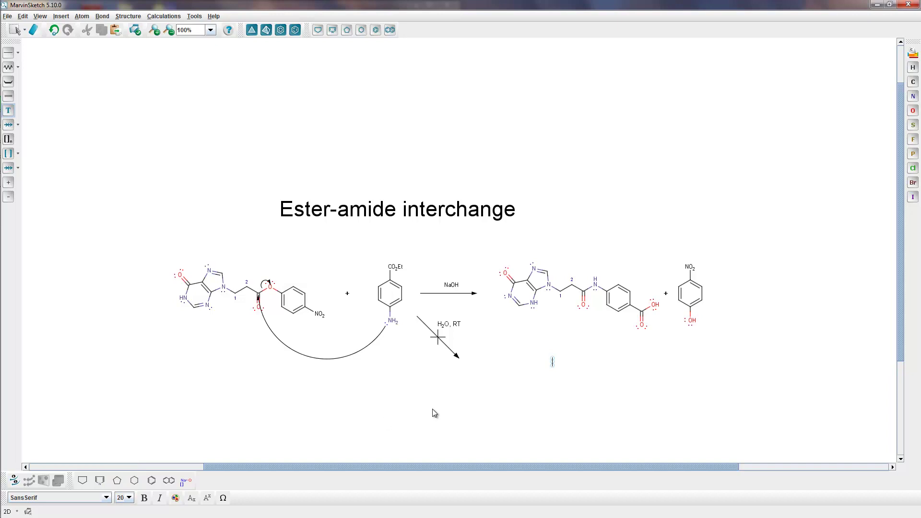
type("Leteprinim")
Move the title down closer to the scheme and the Leteprinim label up closer to the amide product.
left_click(16, 30)
left_click(405, 203)
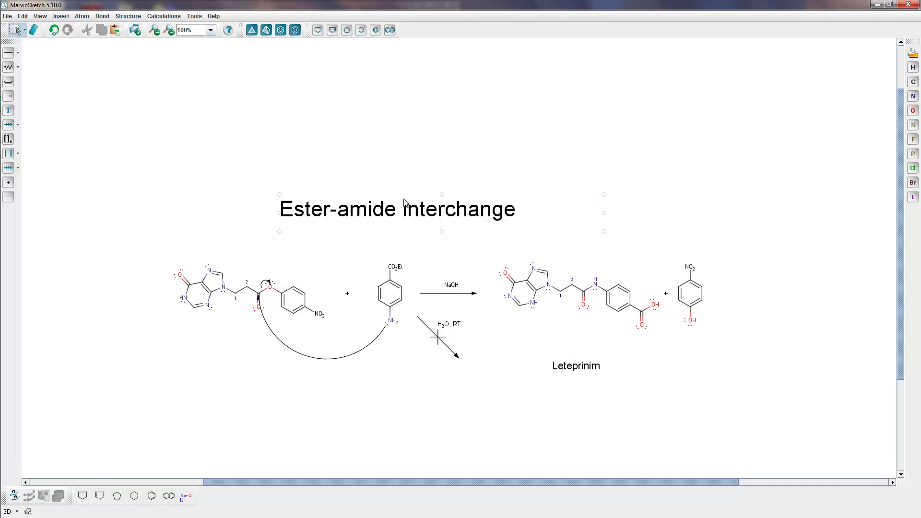
left_click_drag(410, 213, 428, 232)
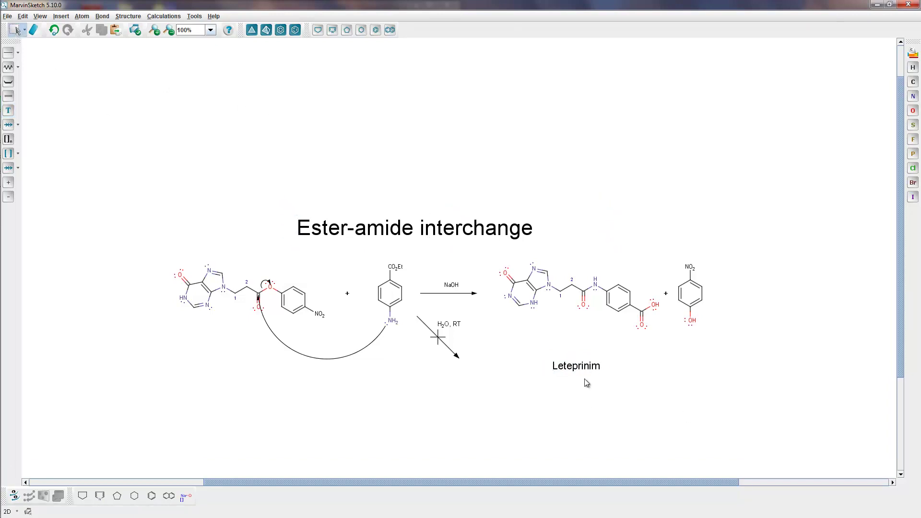
left_click_drag(586, 371, 590, 346)
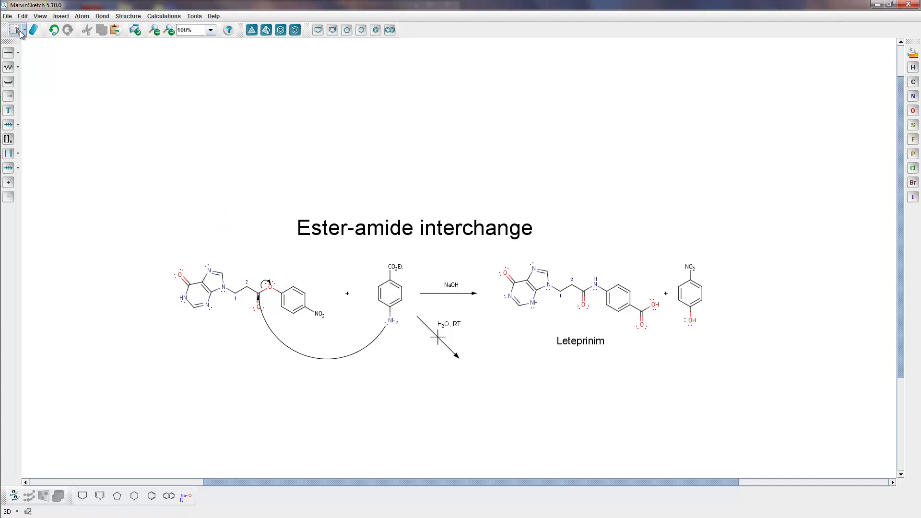
Save the scheme on the Desktop over Synthesis of leteprinim.mrv, as one file containing all molecules in one.
left_click(8, 16)
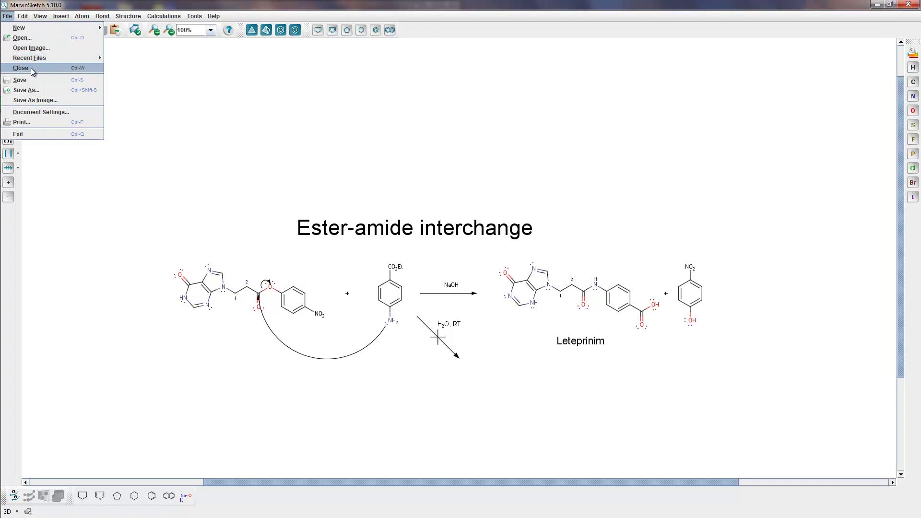
left_click(39, 94)
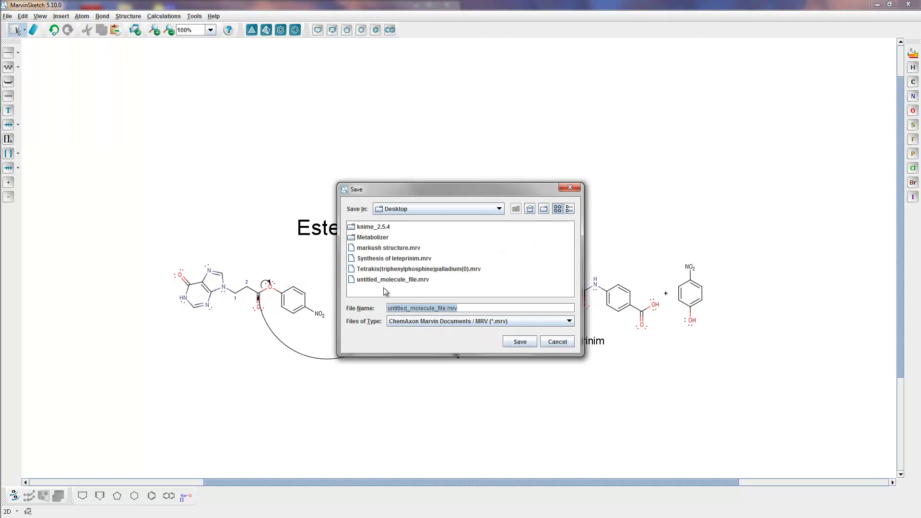
left_click(384, 261)
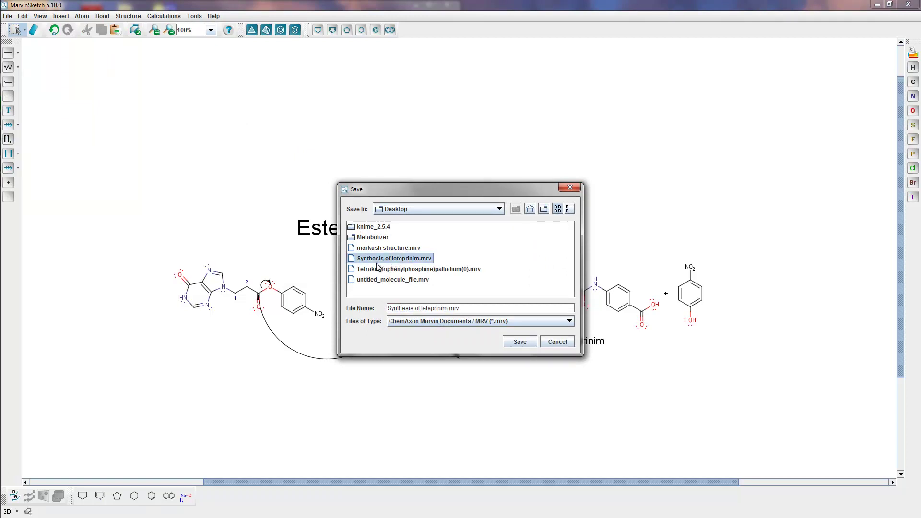
left_click(520, 342)
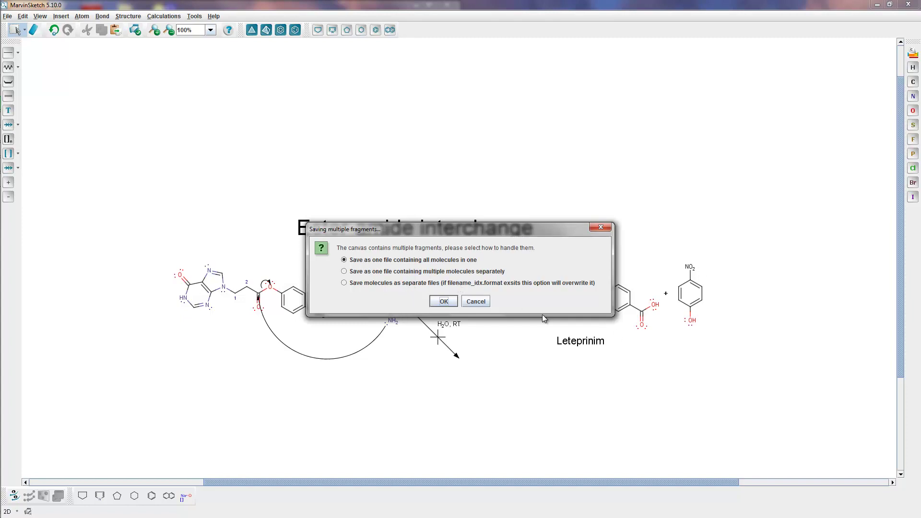
left_click(476, 301)
Dismiss the Windows color scheme prompt and cancel the problem check for the crashed MarvinView application.
mouse_move(1, 204)
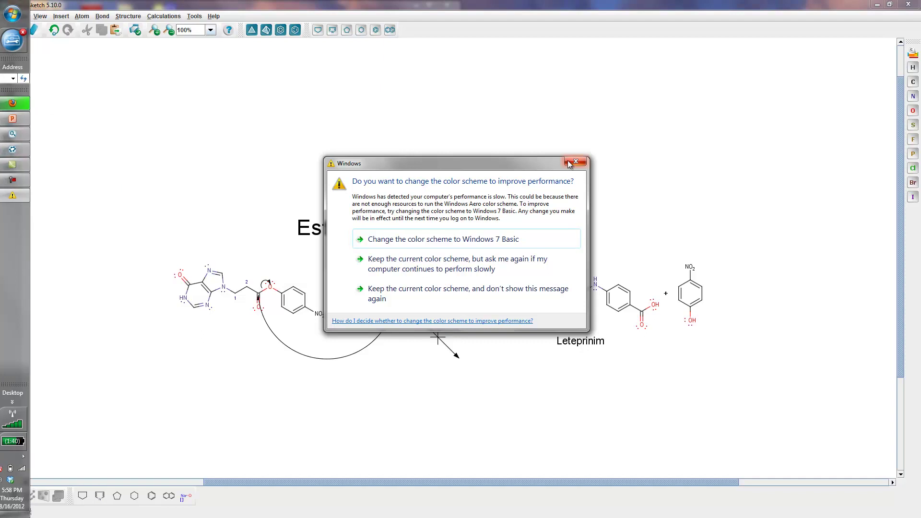
left_click(576, 162)
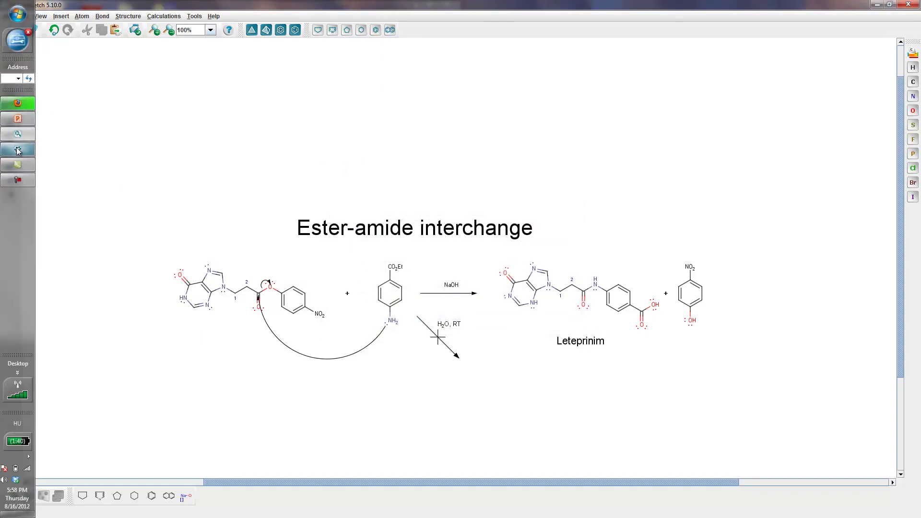
left_click(16, 149)
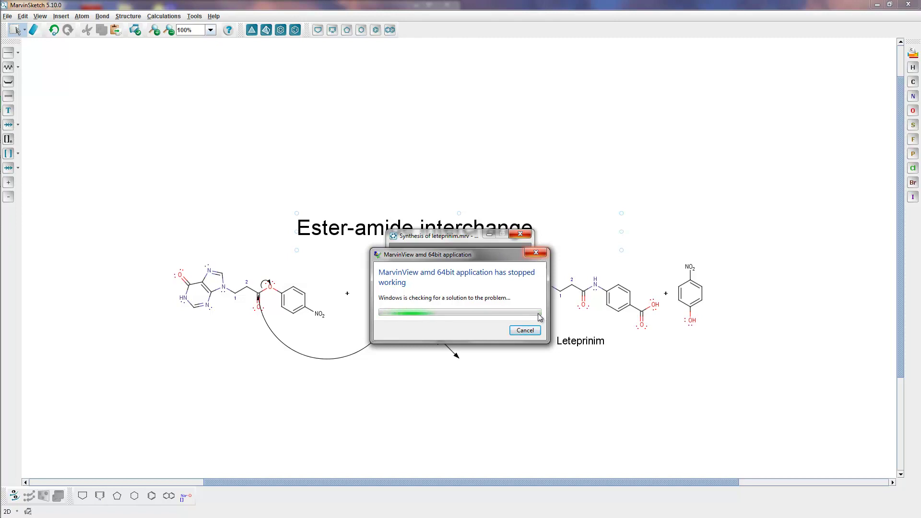
left_click(525, 330)
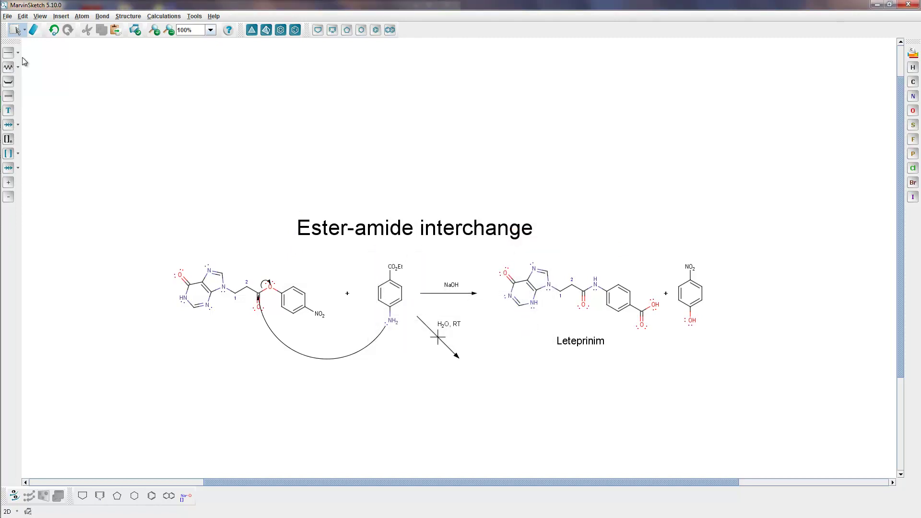
Minimize the MarvinSketch and browser windows and close the Program Compatibility Assistant to reach the desktop.
mouse_move(4, 174)
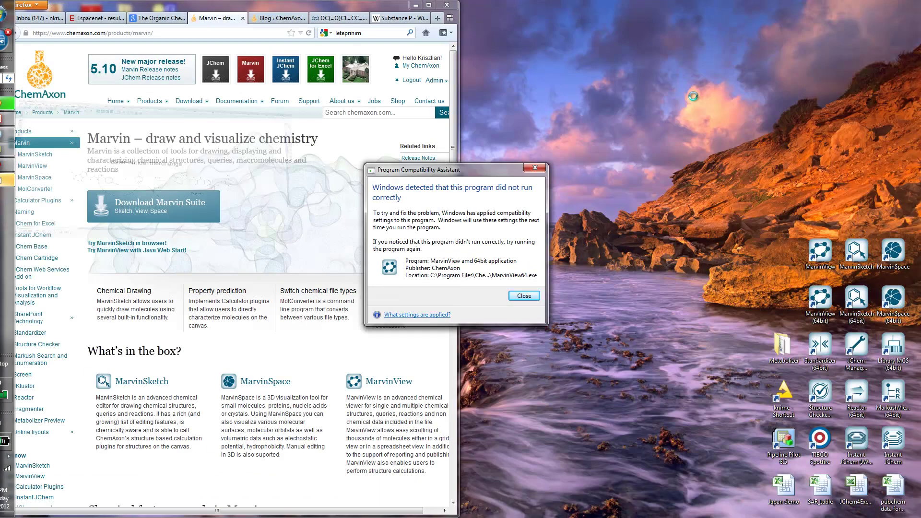
left_click(874, 6)
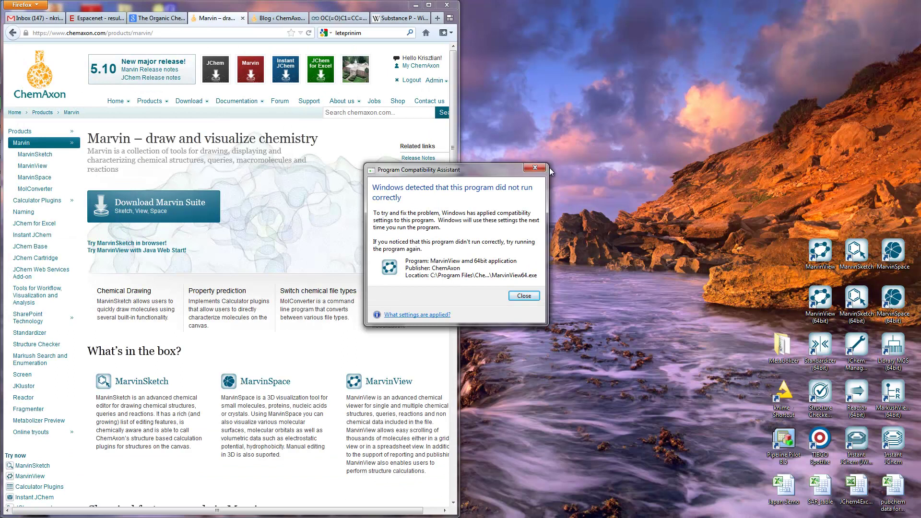
left_click(535, 167)
left_click(416, 5)
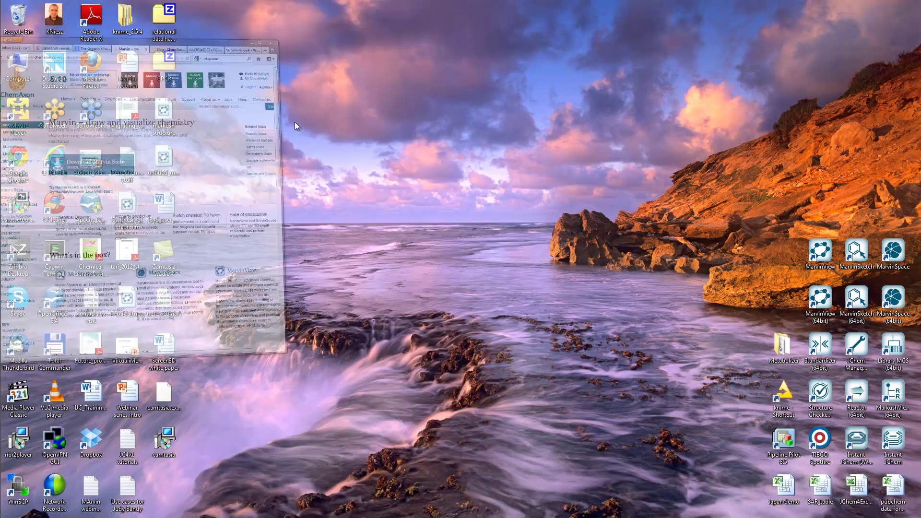
Open the saved Synthesis of leteprinim file in MarvinView, enlarge it to full screen to review the scheme, and minimize it.
double_click(128, 209)
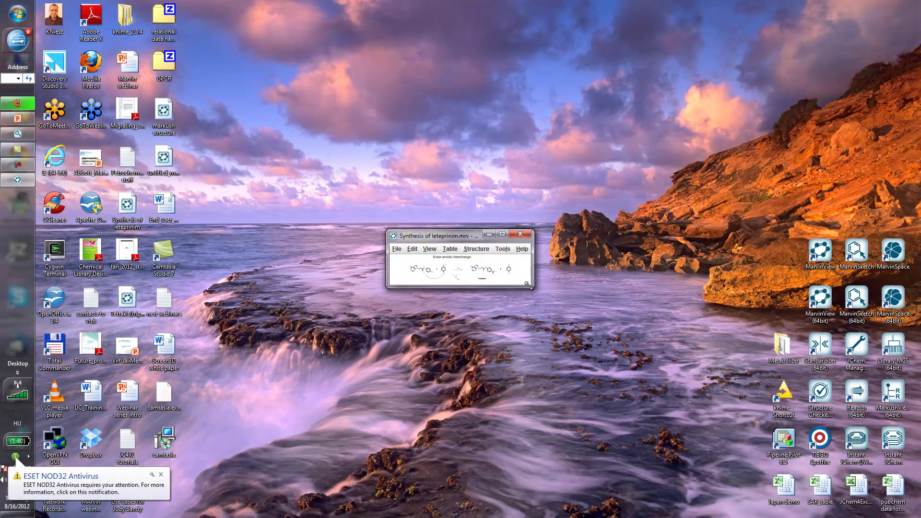
left_click_drag(528, 288, 705, 435)
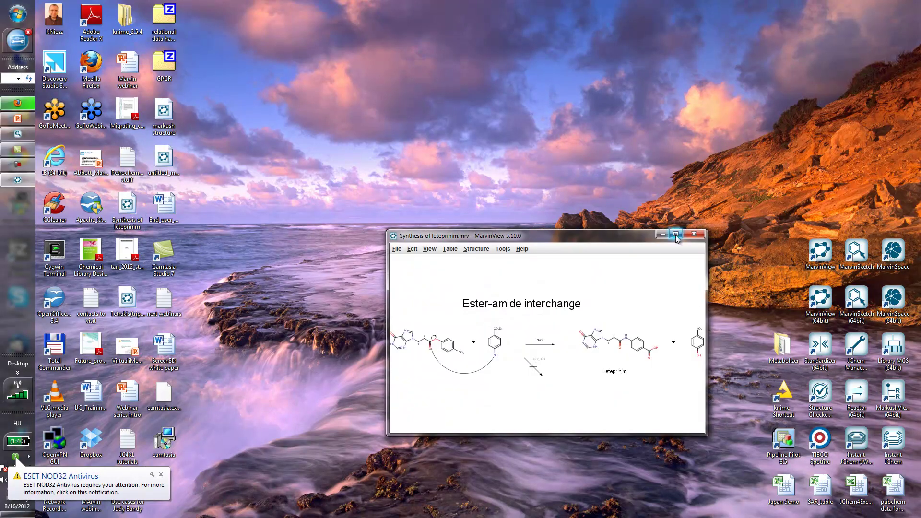
left_click(676, 235)
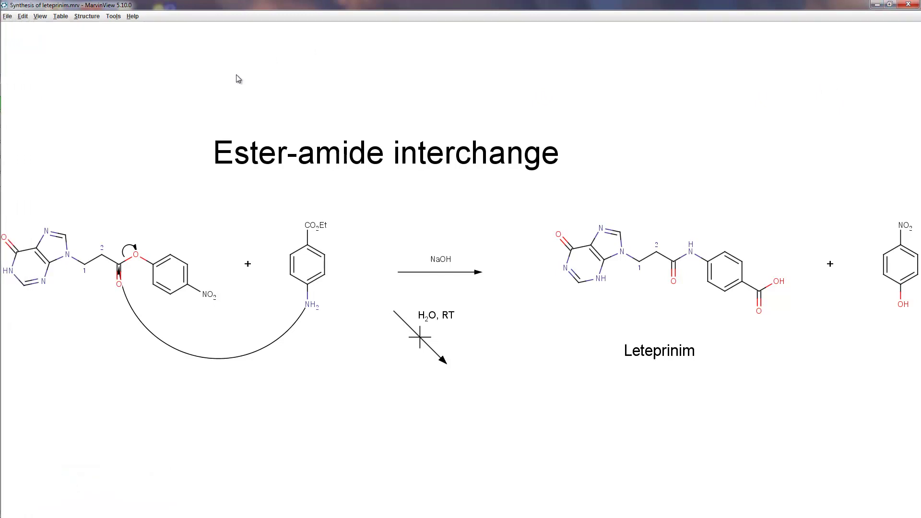
left_click(878, 5)
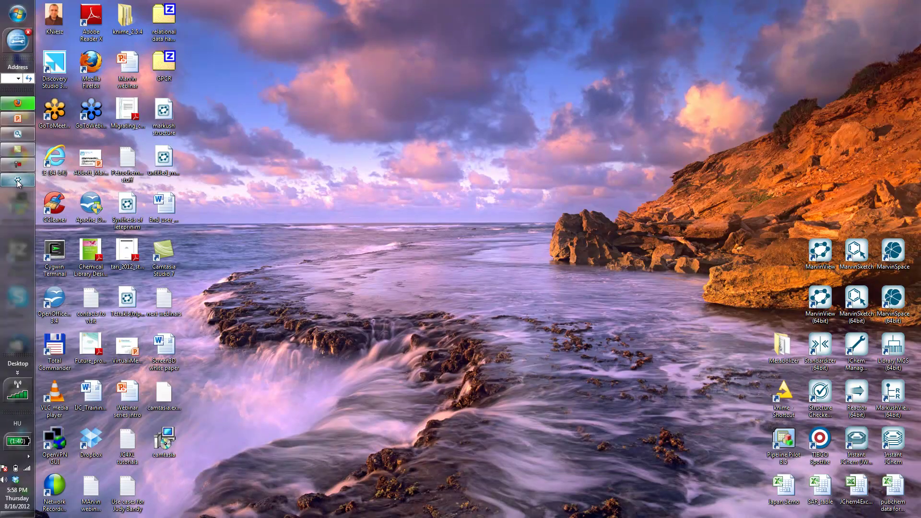
Switch back to MarvinSketch, select the whole scheme, review the Copy Special formats, and cancel without copying.
left_click(17, 149)
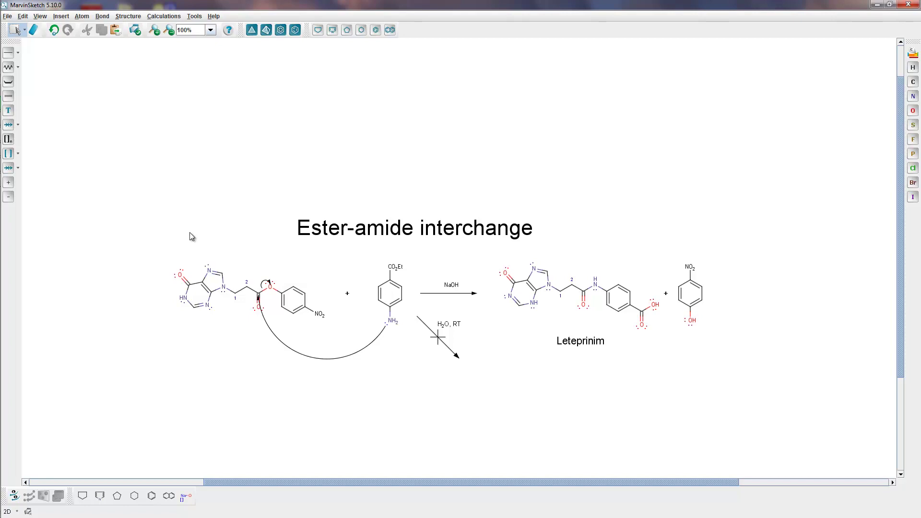
key("ctrl+a")
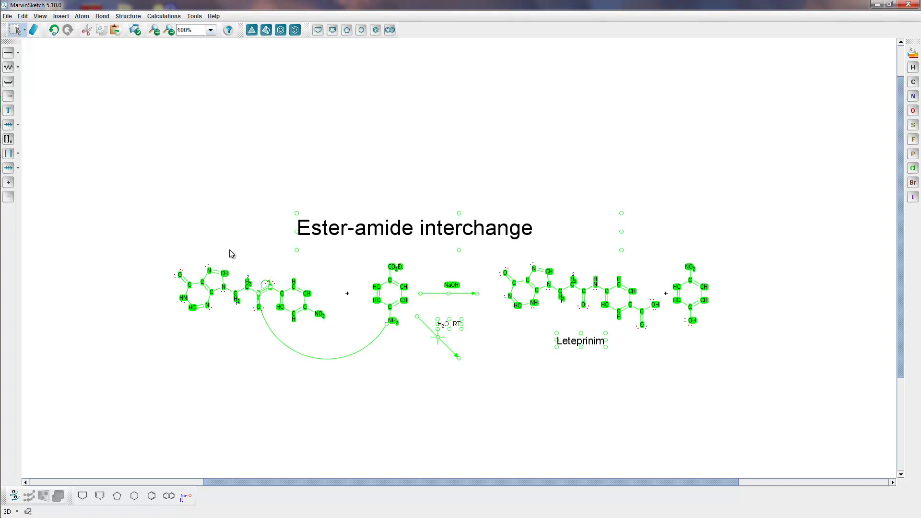
left_click(23, 16)
left_click(35, 69)
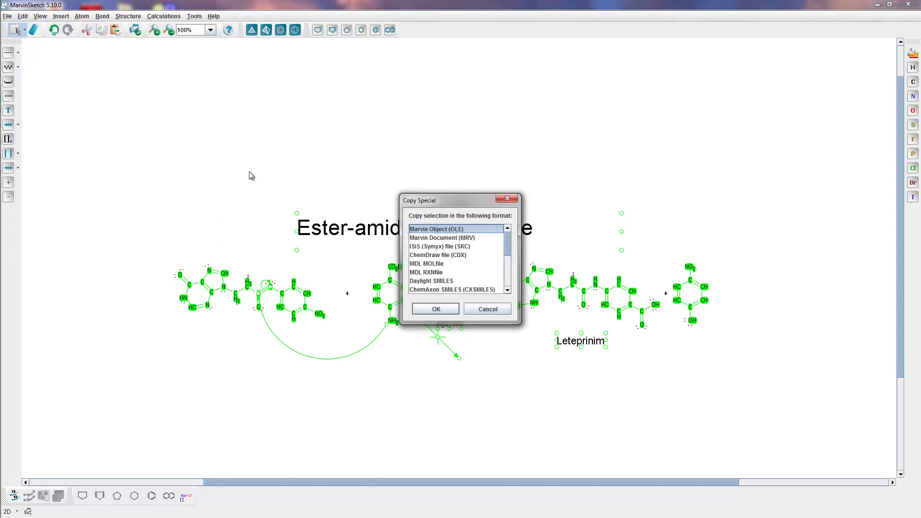
left_click(488, 309)
left_click(197, 207)
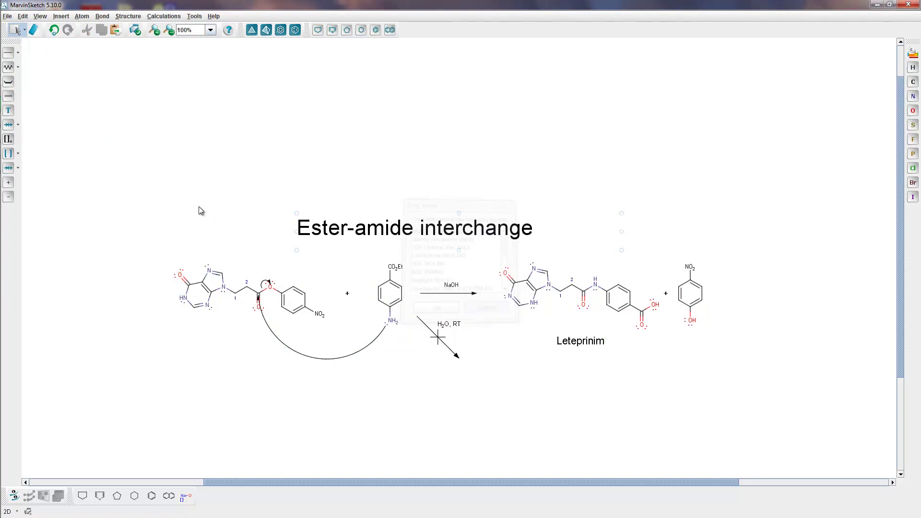
Switch to the Marvin webinar presentation in PowerPoint, maximize it, exit editing of the embedded reaction scheme to view it on the slide, and minimize PowerPoint.
left_click(11, 124)
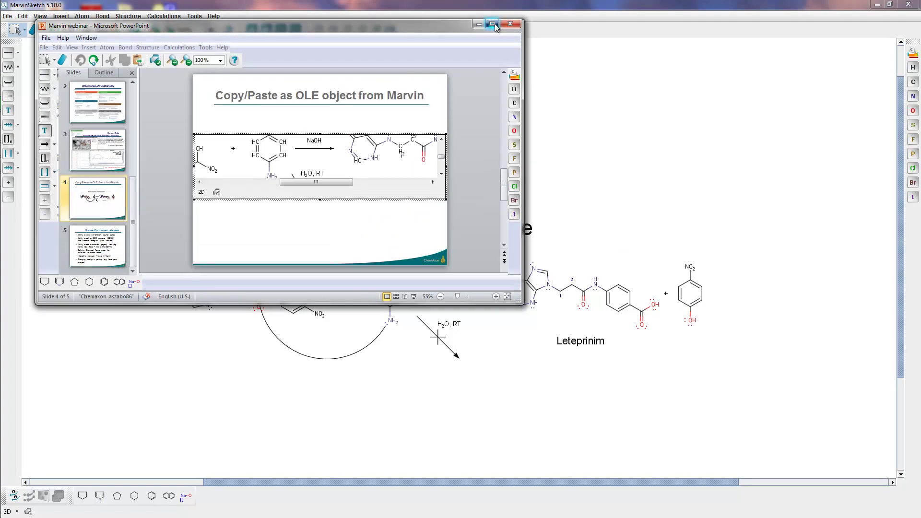
left_click(493, 24)
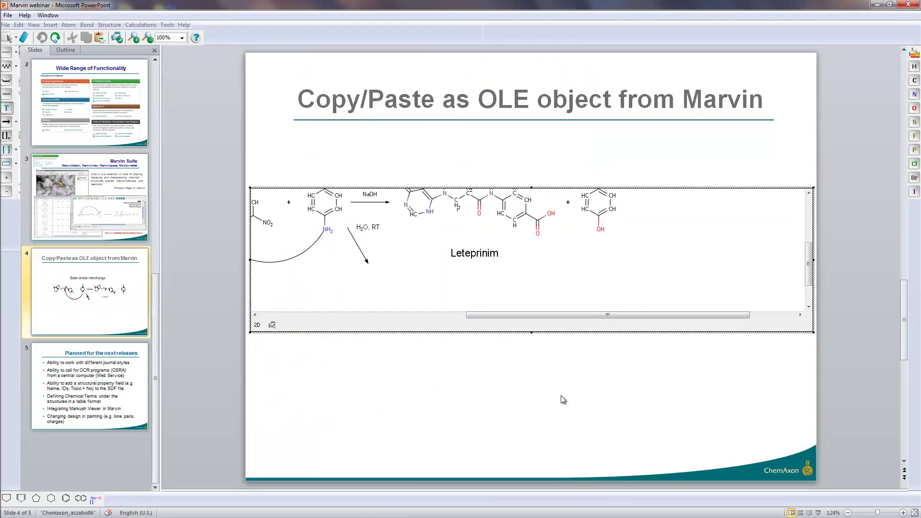
left_click(569, 366)
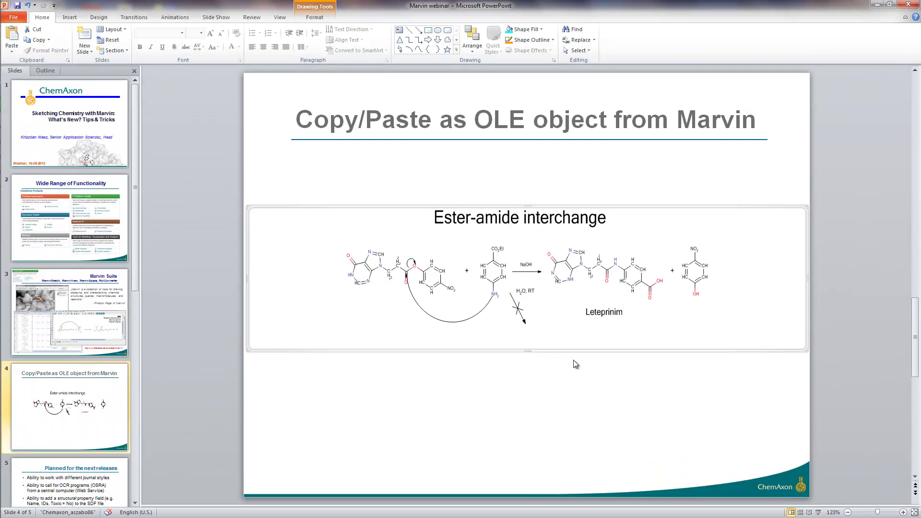
left_click(582, 382)
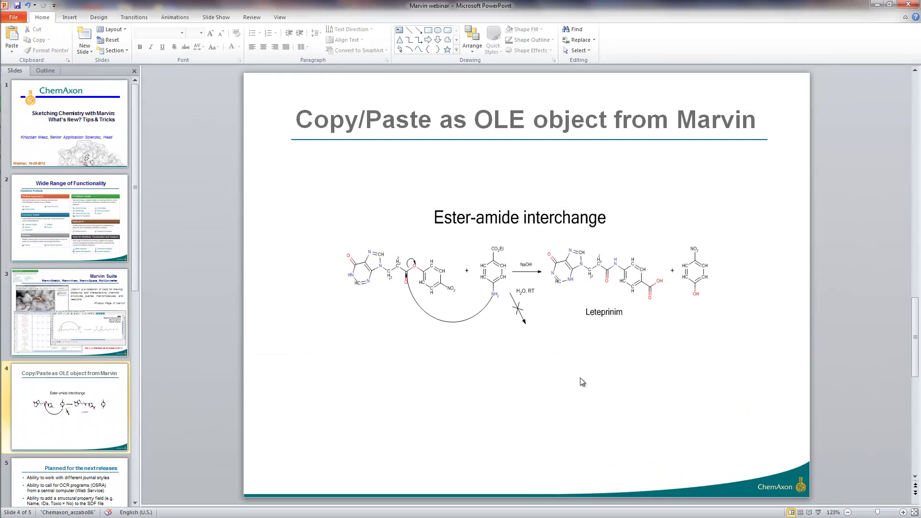
left_click(877, 5)
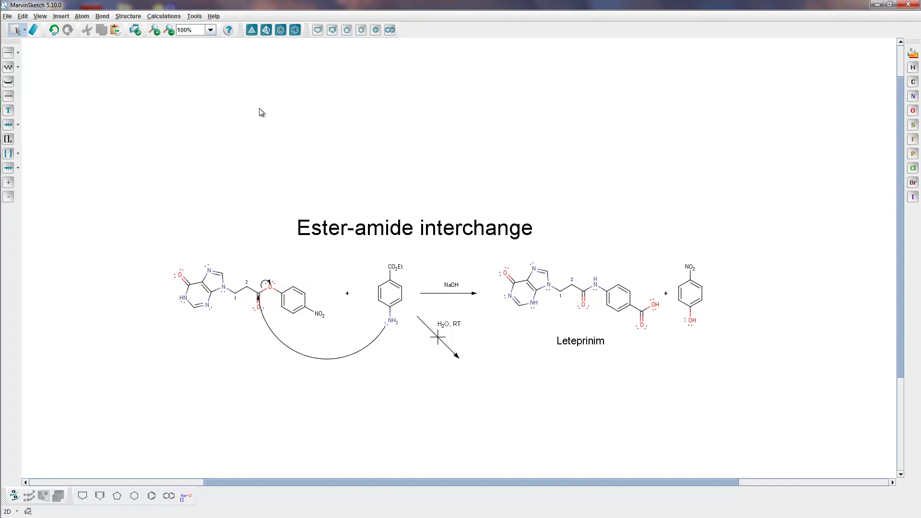
Erase the reactants, arrows, title, Leteprinim label and nitrophenol by-product, keeping only the leteprinim molecule.
left_click(33, 32)
mouse_move(111, 208)
left_mouse_down()
mouse_move(386, 377)
mouse_move(483, 397)
left_mouse_up()
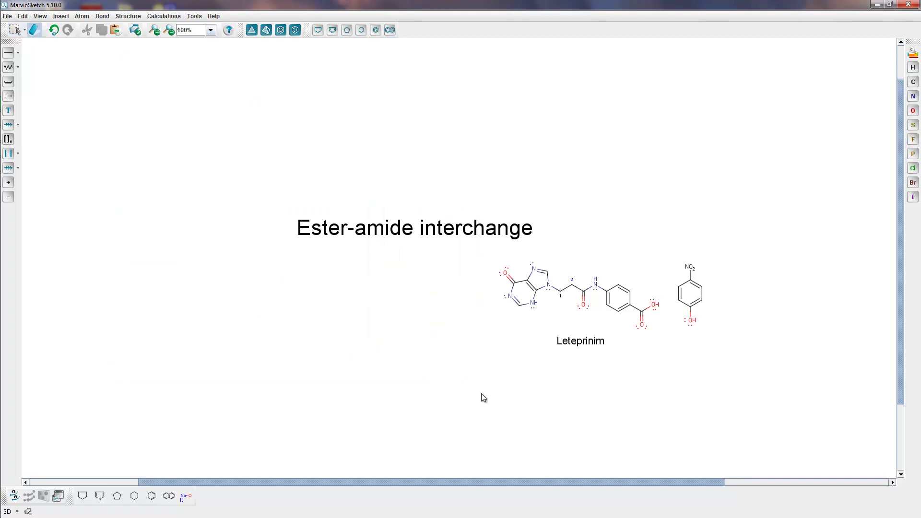
left_click(461, 235)
left_click(581, 348)
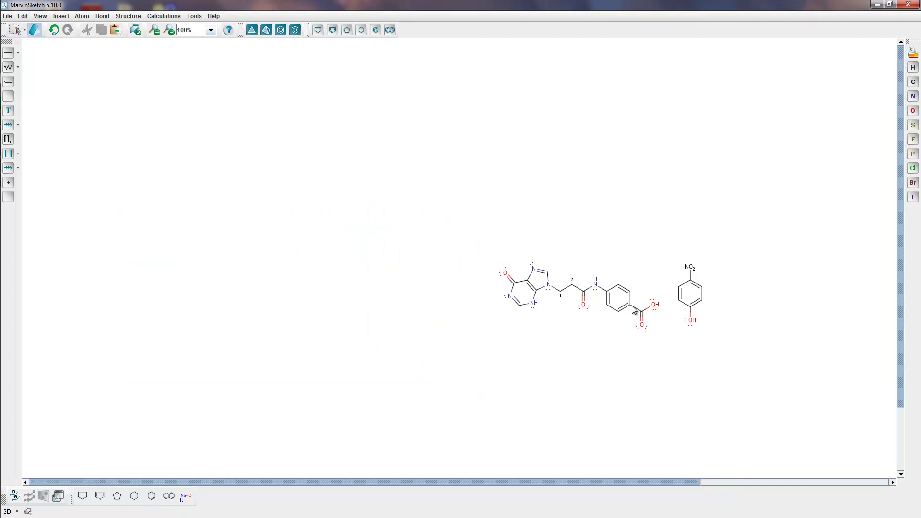
left_click_drag(665, 239, 724, 338)
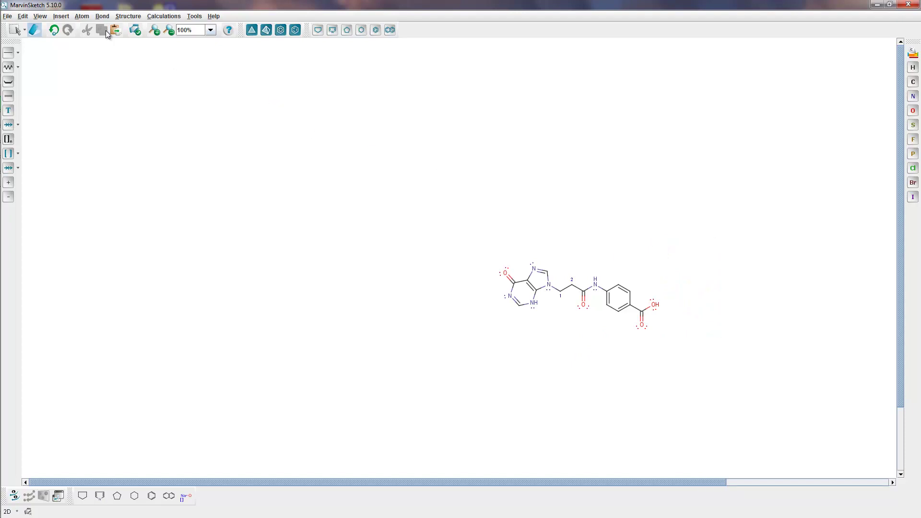
Hide the lone pairs and remove the atom map numbers from the leteprinim molecule.
left_click(40, 16)
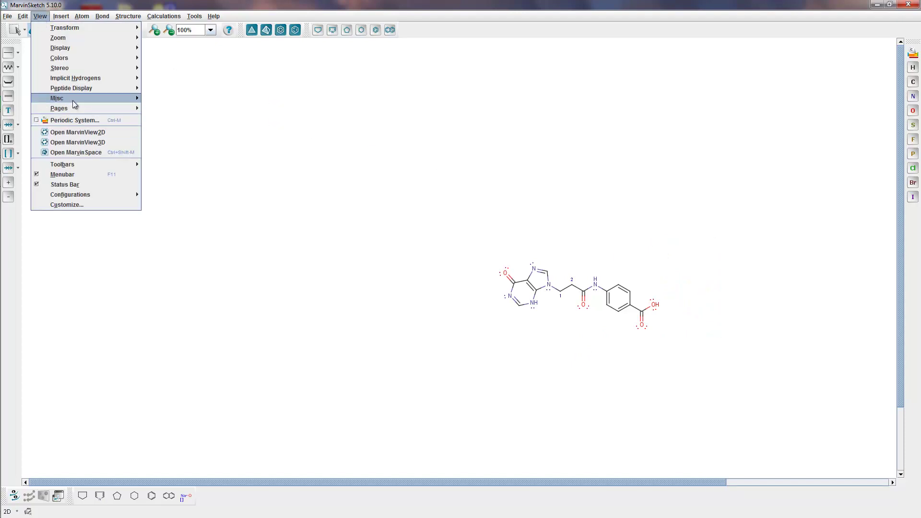
mouse_move(129, 98)
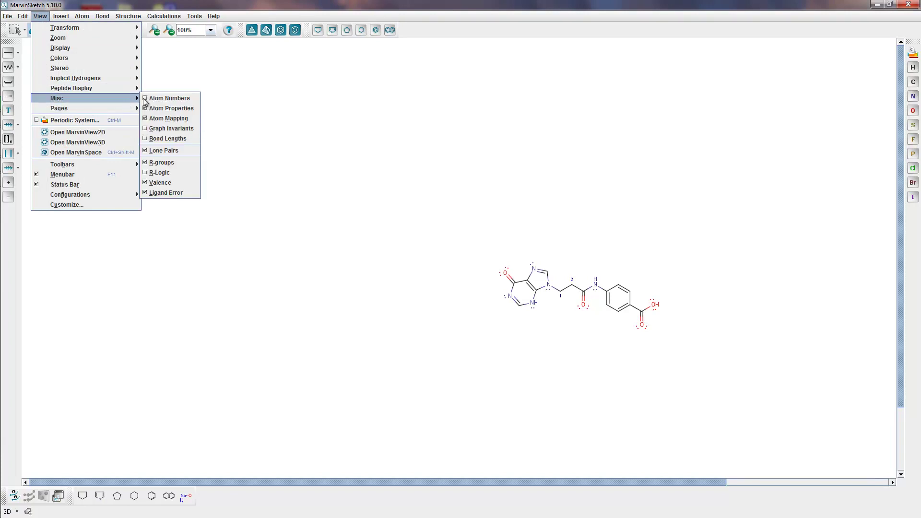
left_click(169, 151)
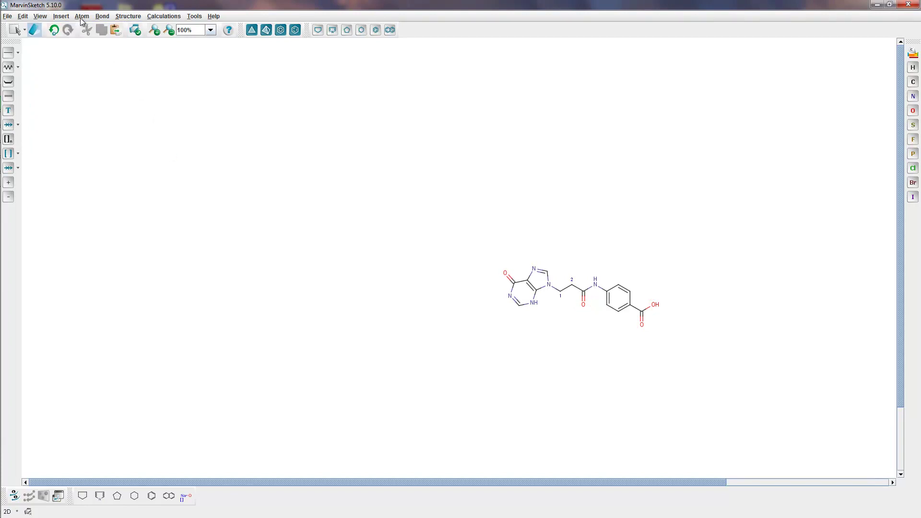
left_click(125, 16)
mouse_move(154, 150)
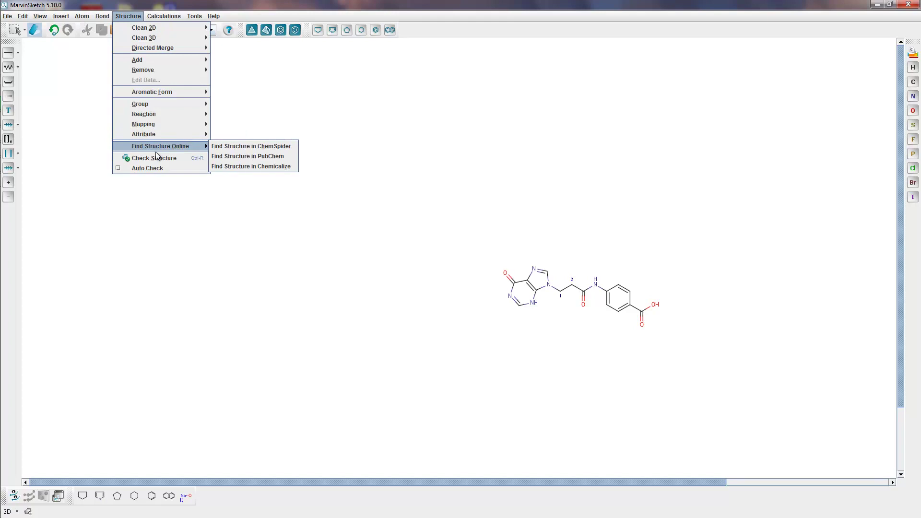
mouse_move(158, 123)
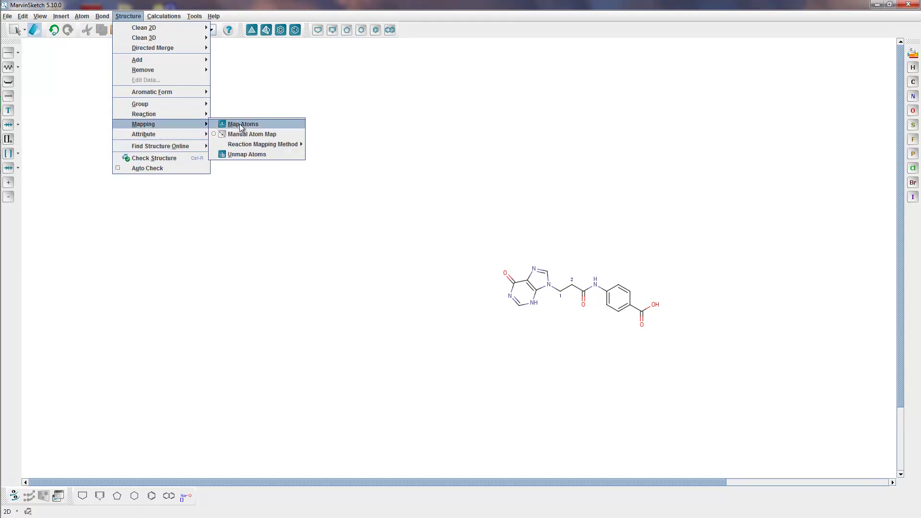
left_click(242, 155)
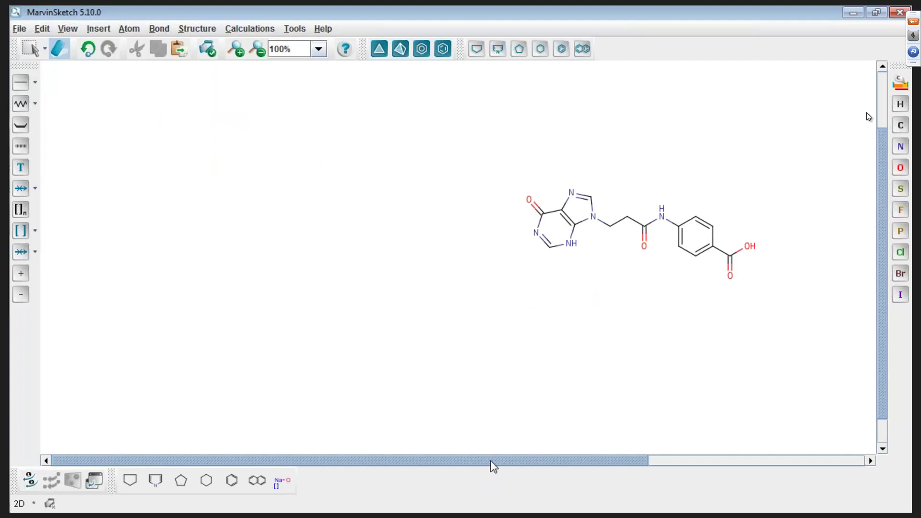
Review the naming calculation options for preferred IUPAC and traditional names, and cancel without generating a name.
left_click_drag(489, 464, 601, 464)
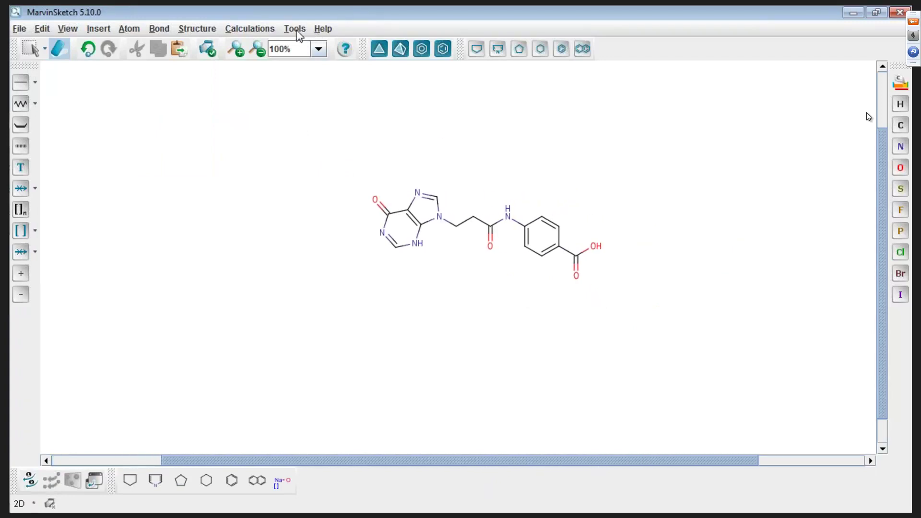
left_click(272, 31)
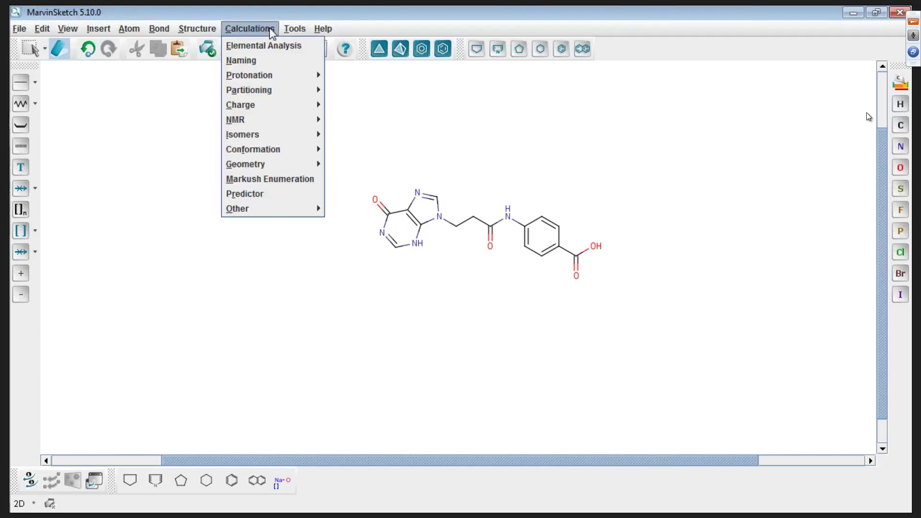
left_click(276, 61)
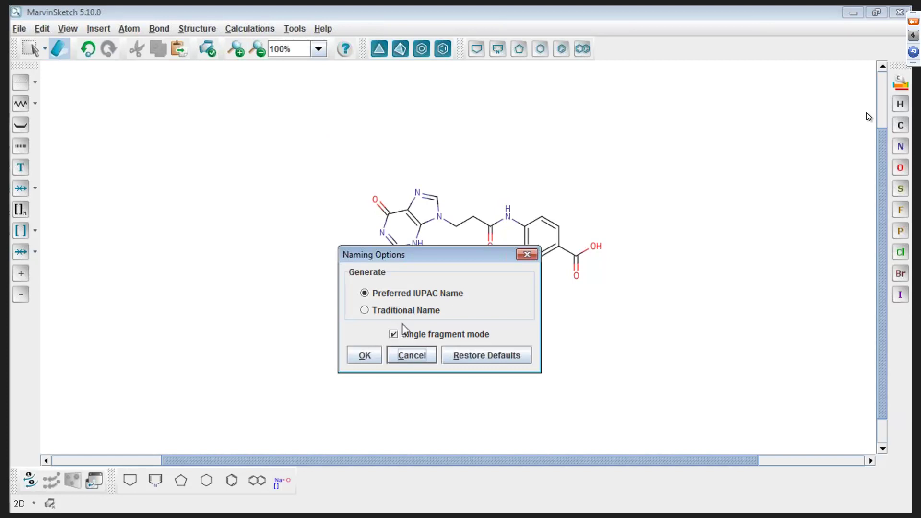
left_click(412, 355)
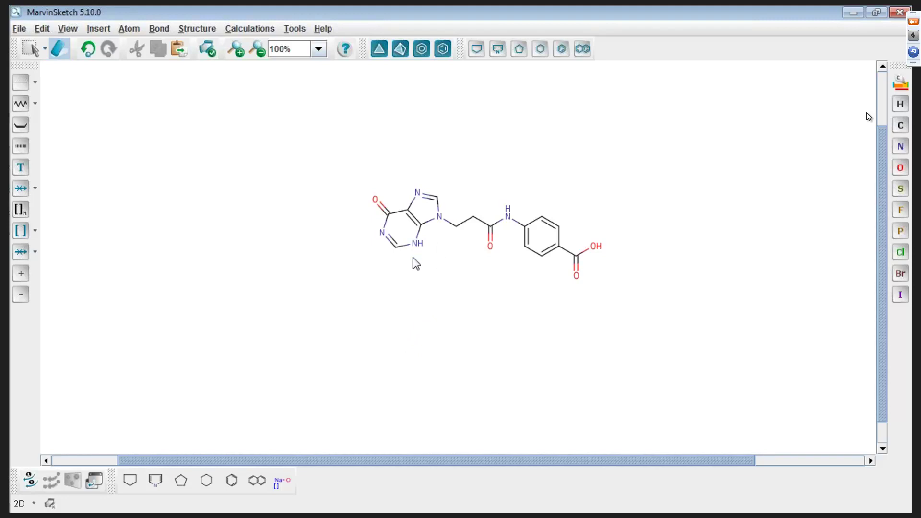
Insert the IUPAC name as text beneath the molecule, and undo the insertion.
left_click(68, 29)
mouse_move(98, 30)
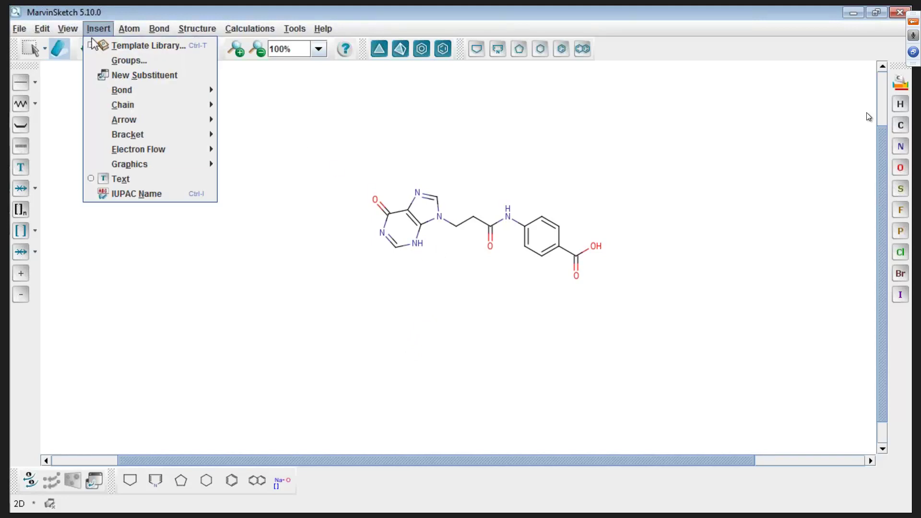
left_click(134, 194)
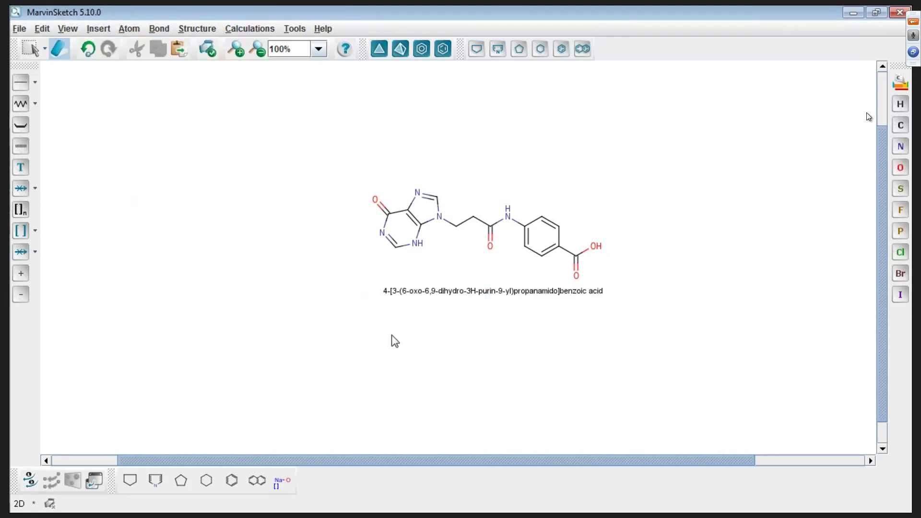
left_click(88, 49)
Look up the molecule online in Chemicalize using the exact search with properties.
left_click(187, 30)
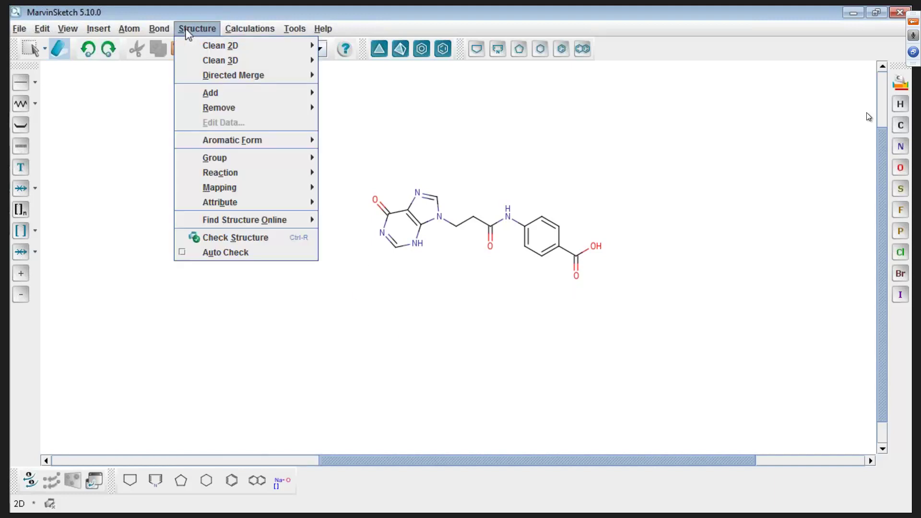
mouse_move(242, 219)
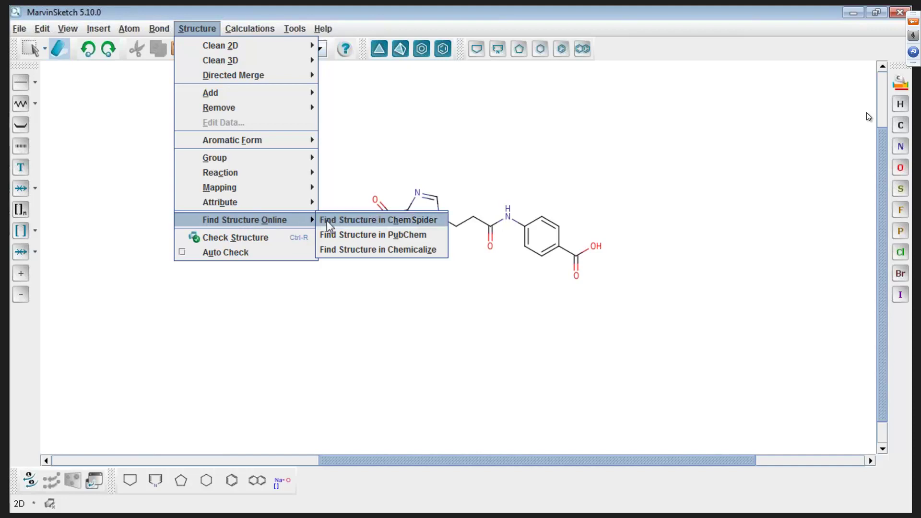
left_click(376, 253)
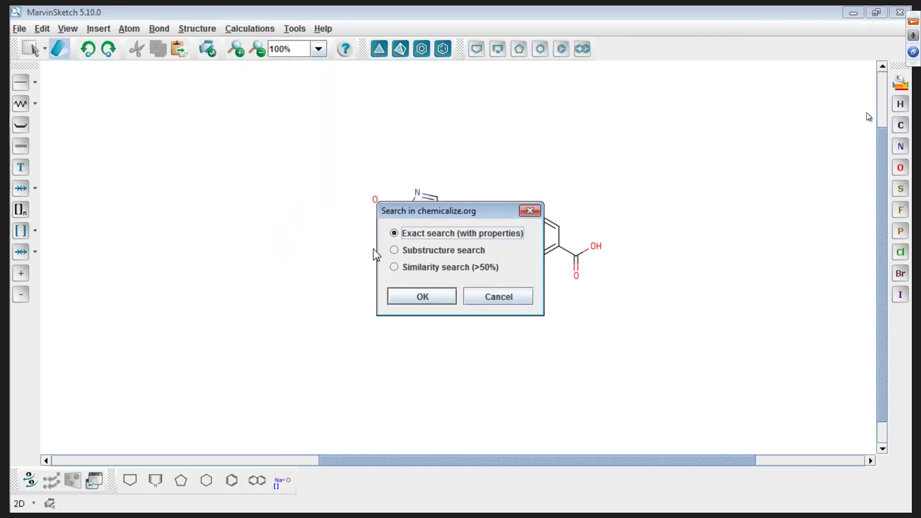
left_click(421, 297)
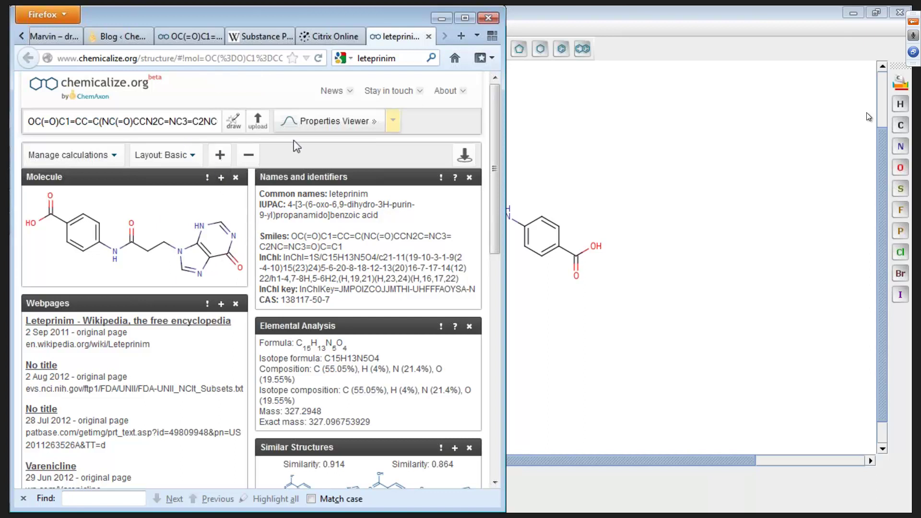
Run a Chemicalize web search for the same structure, look through the matching pages, and minimize the browser.
left_click(376, 124)
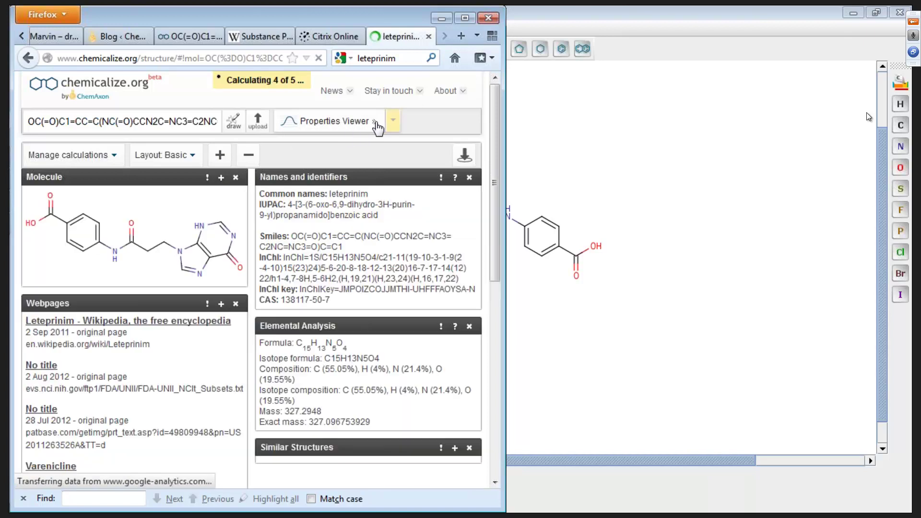
left_click(393, 123)
left_click(343, 211)
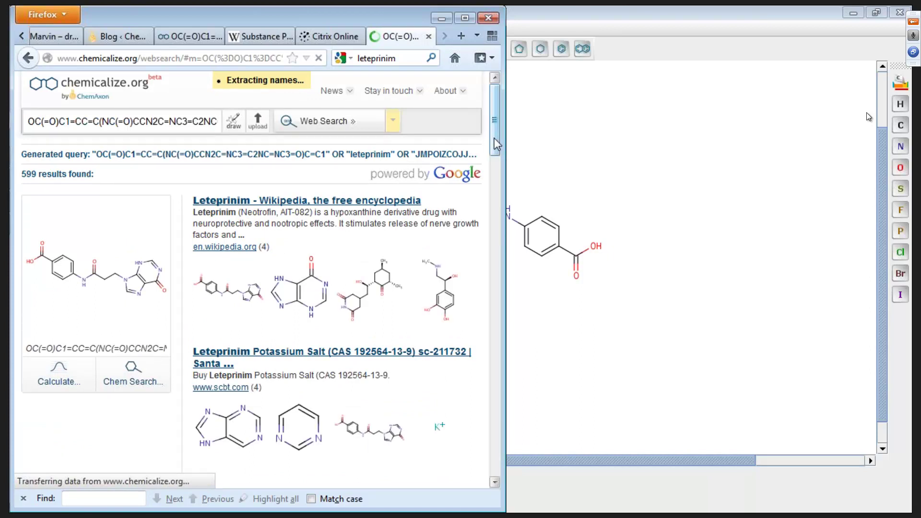
scroll(499, 158, "down", 1)
left_click_drag(499, 158, 498, 134)
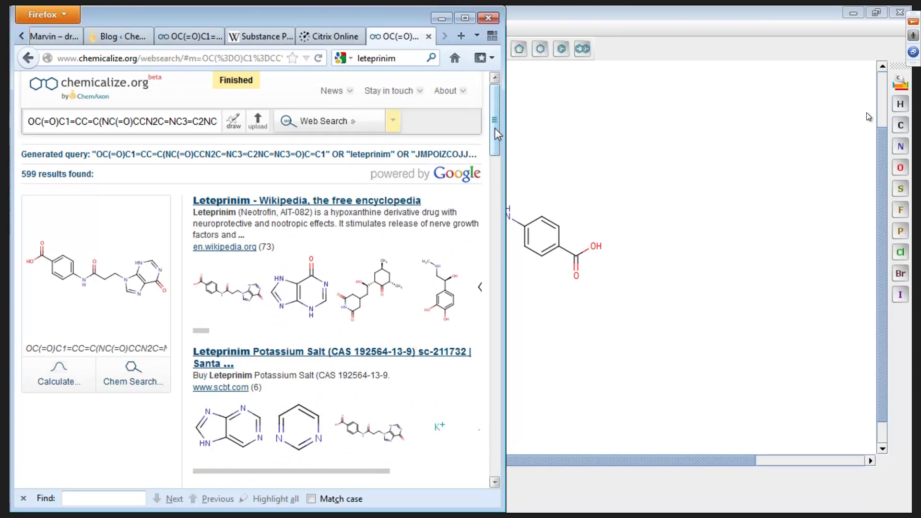
left_click(439, 19)
Calculate and display the molecule's lowest energy conformer in kcal/mol with Normal optimization, a 900 s time limit and prehydrogenization, and enlarge and rotate the 3D model.
left_click(245, 30)
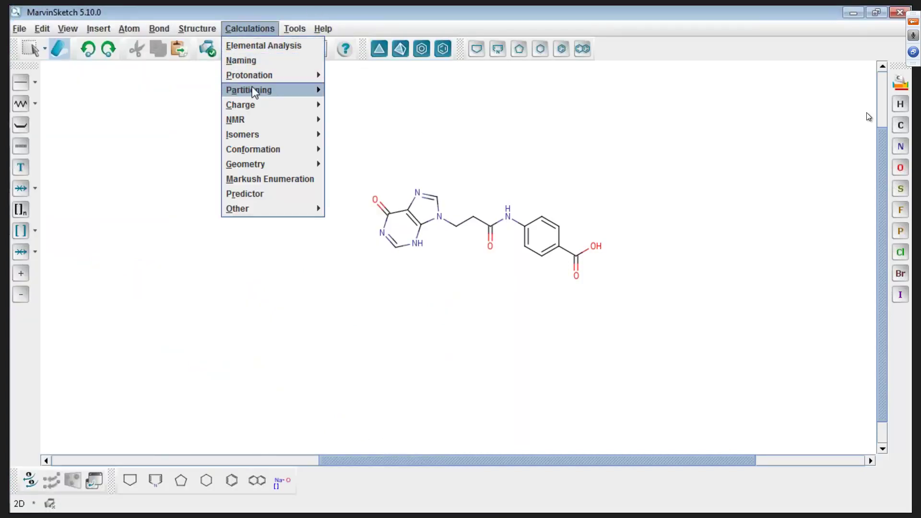
mouse_move(261, 77)
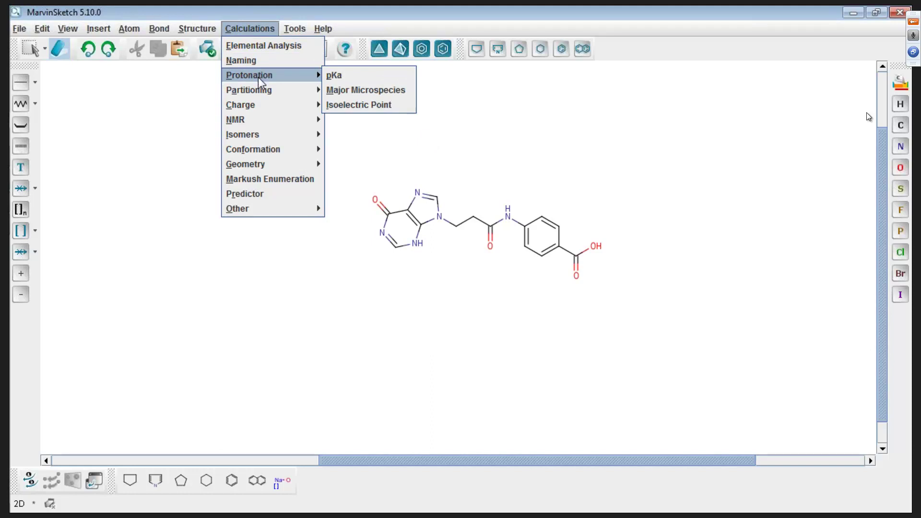
mouse_move(262, 95)
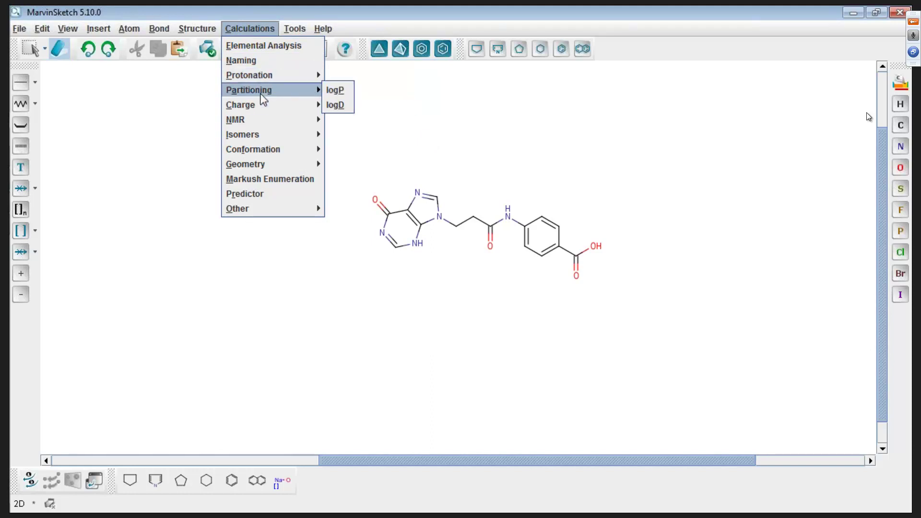
mouse_move(267, 149)
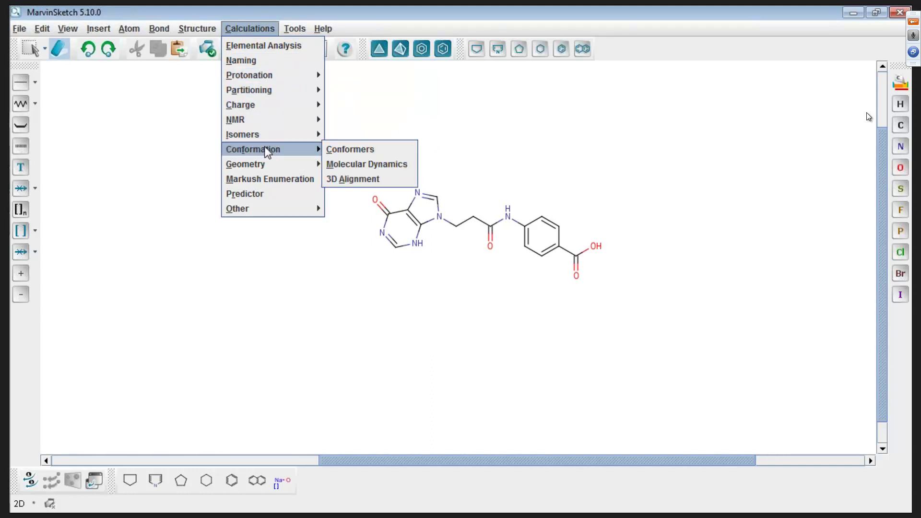
left_click(390, 153)
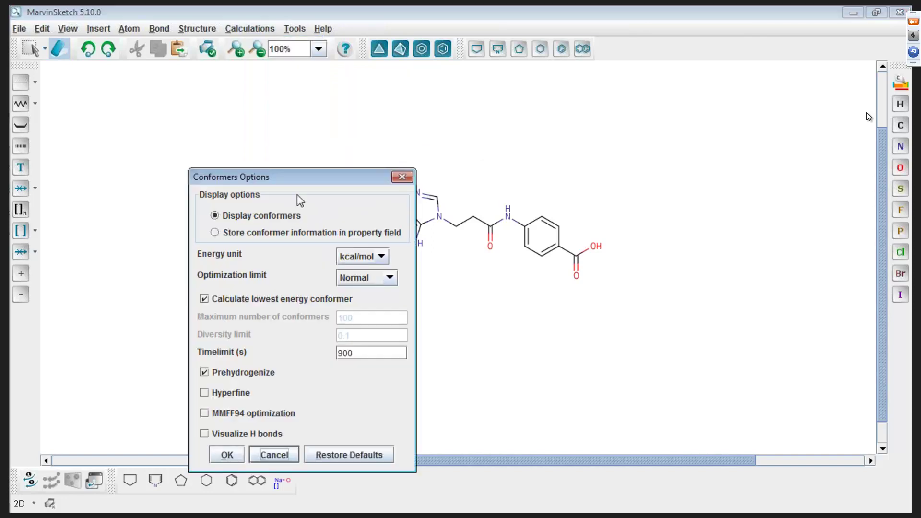
left_click_drag(314, 177, 334, 117)
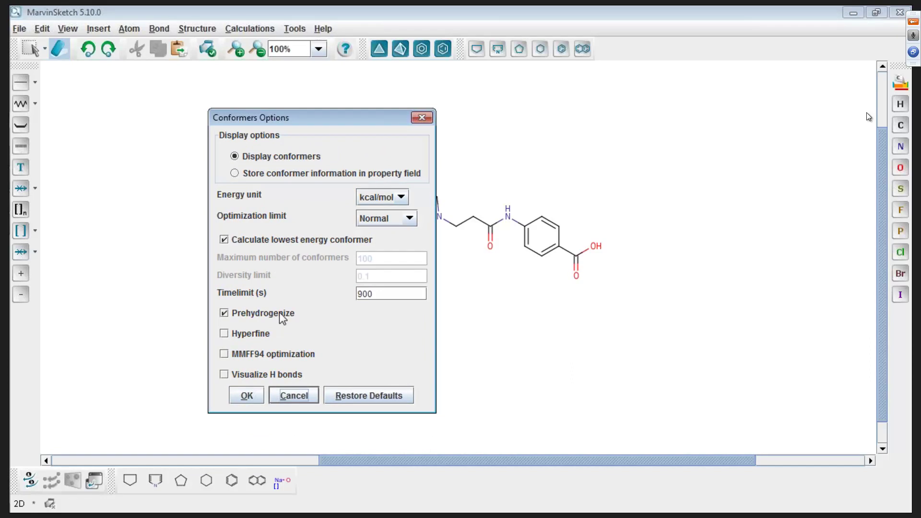
left_click(246, 395)
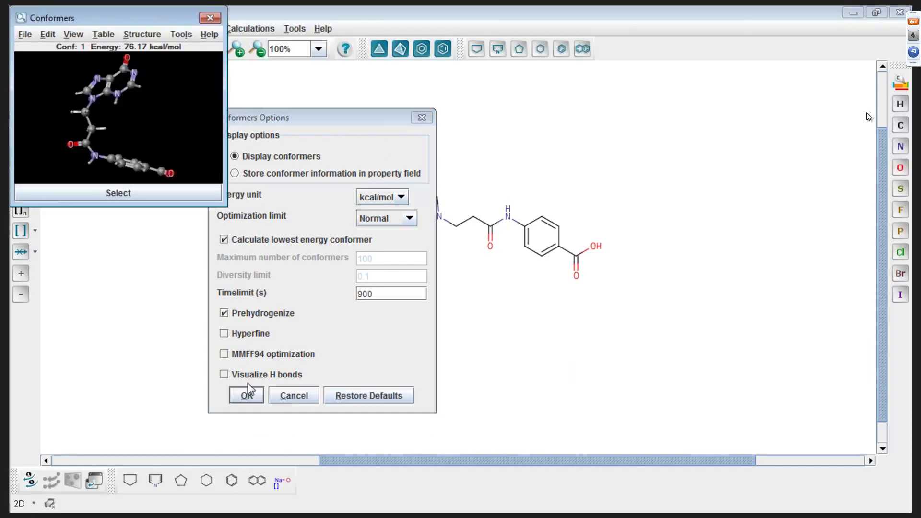
left_click_drag(315, 334, 318, 344)
left_click_drag(150, 253, 230, 61)
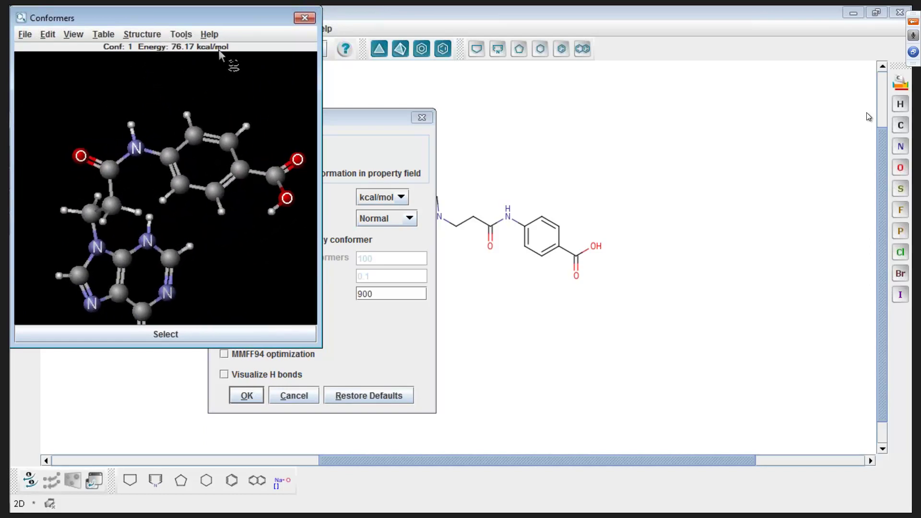
Close the conformer result and its options, and run an HNMR prediction for the molecule.
left_click(305, 19)
left_click(294, 397)
left_click(250, 29)
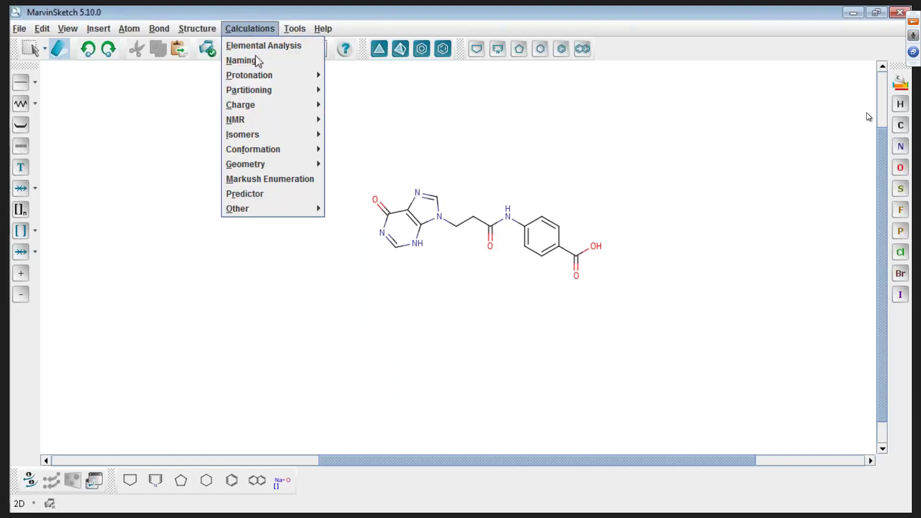
mouse_move(265, 123)
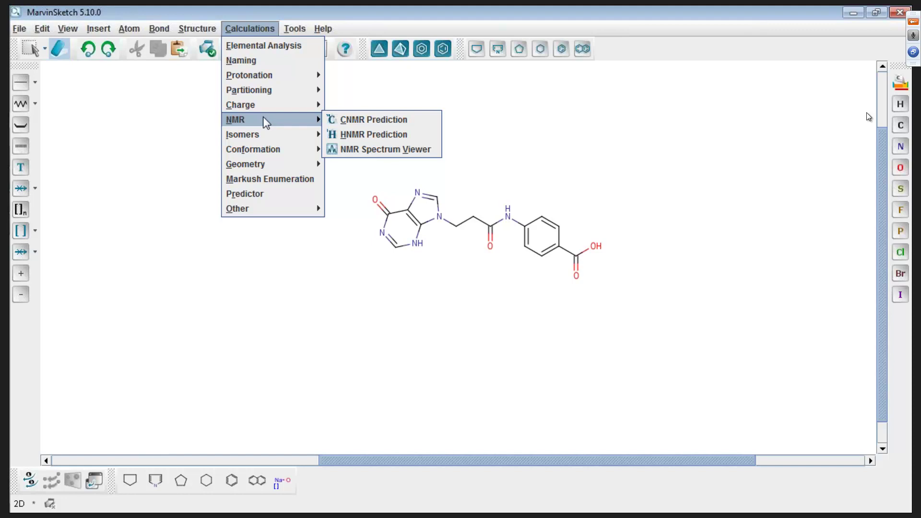
left_click(350, 135)
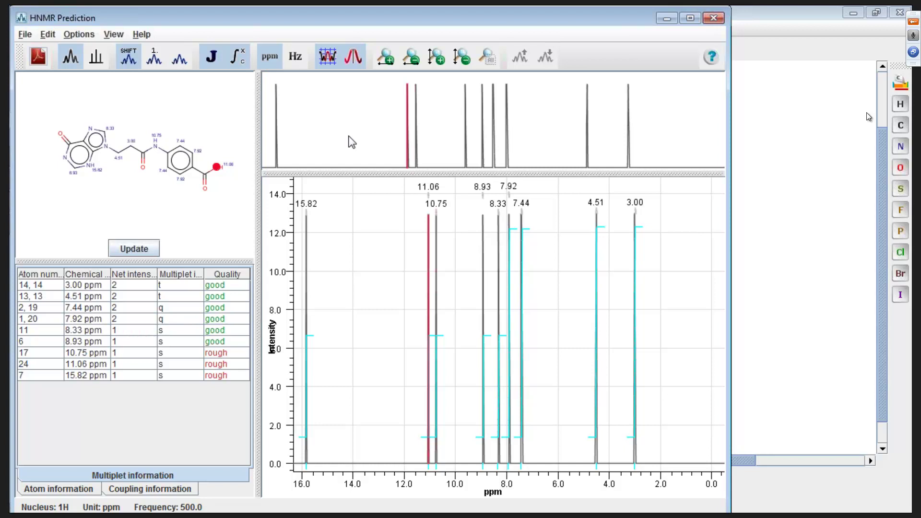
left_click_drag(571, 23, 619, 25)
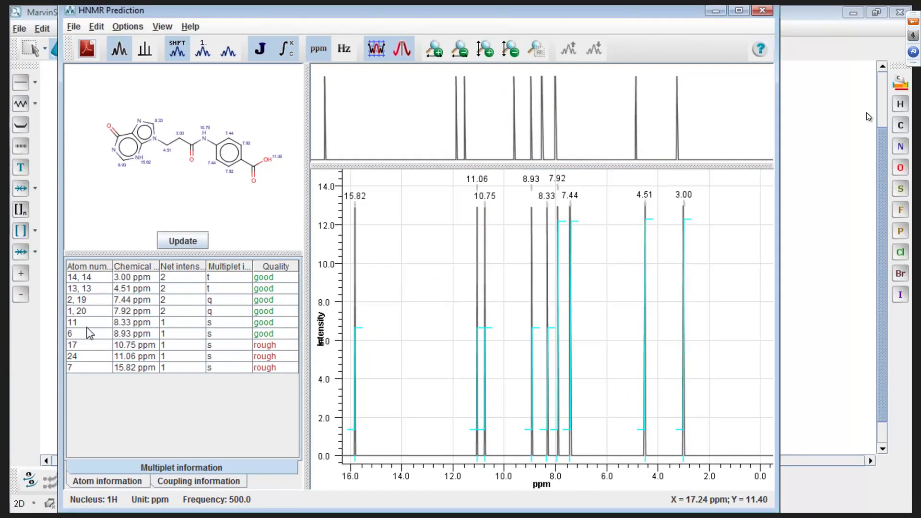
Examine the coupling and atom information of the HNMR prediction and the signals of the two CH2 groups in the linker chain.
left_click(171, 485)
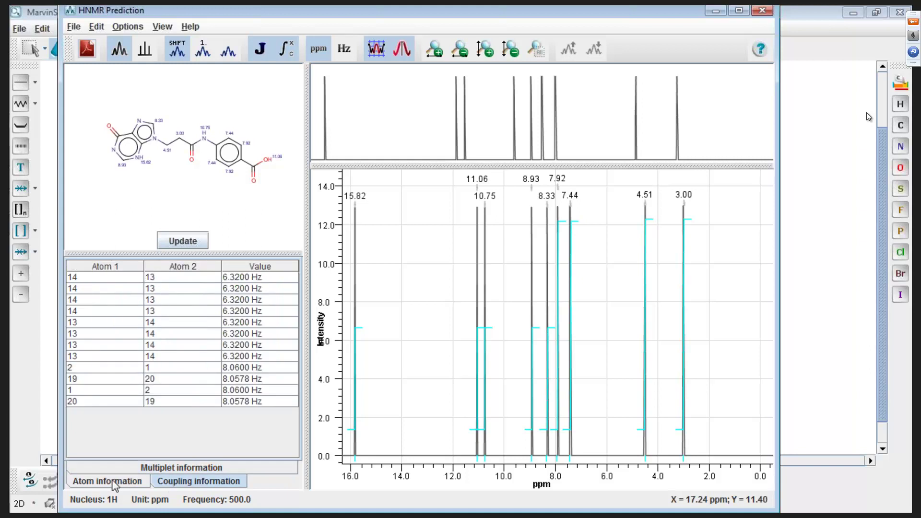
left_click(113, 485)
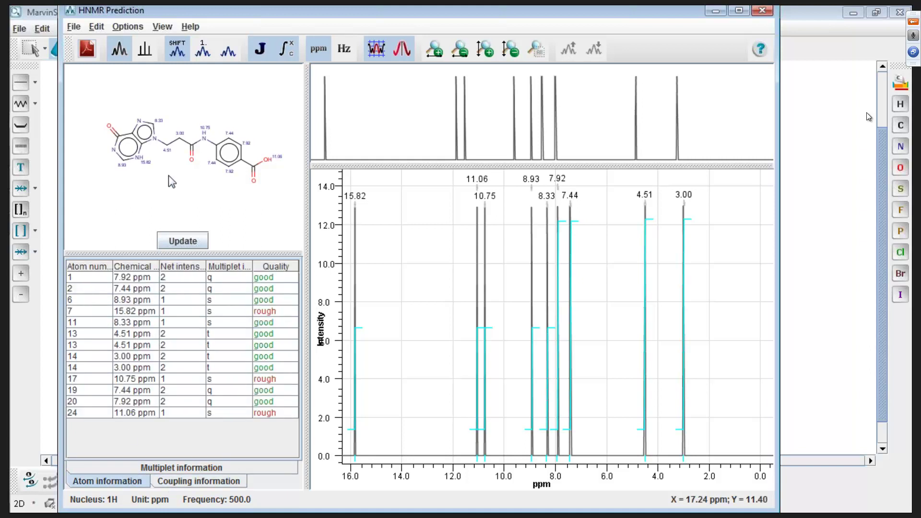
left_click(167, 145)
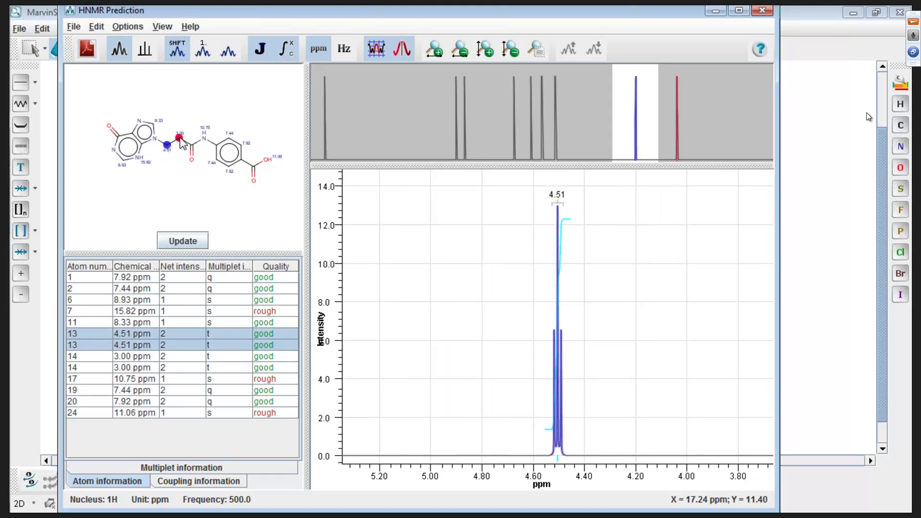
left_click(179, 139)
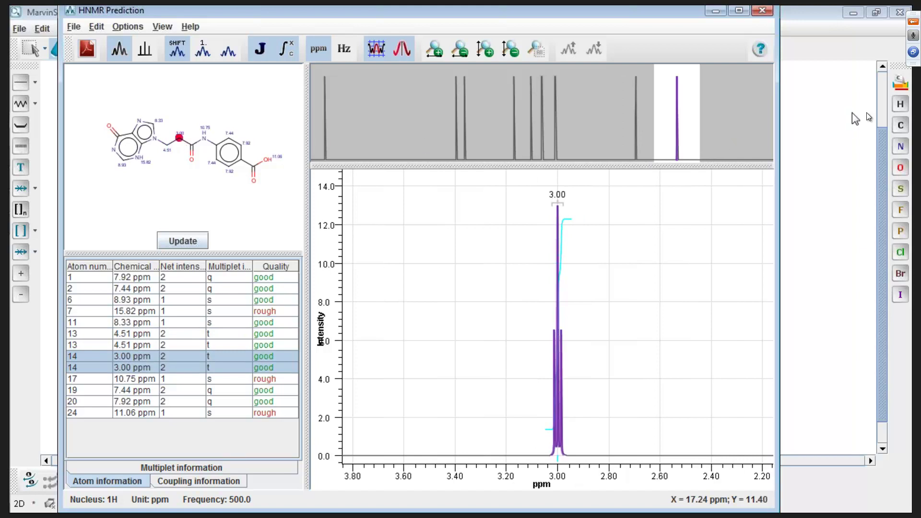
Add a methyl branch to the linker chain carbon beside the amide carbonyl, and shrink the sketch window to reach the prediction.
left_click(832, 48)
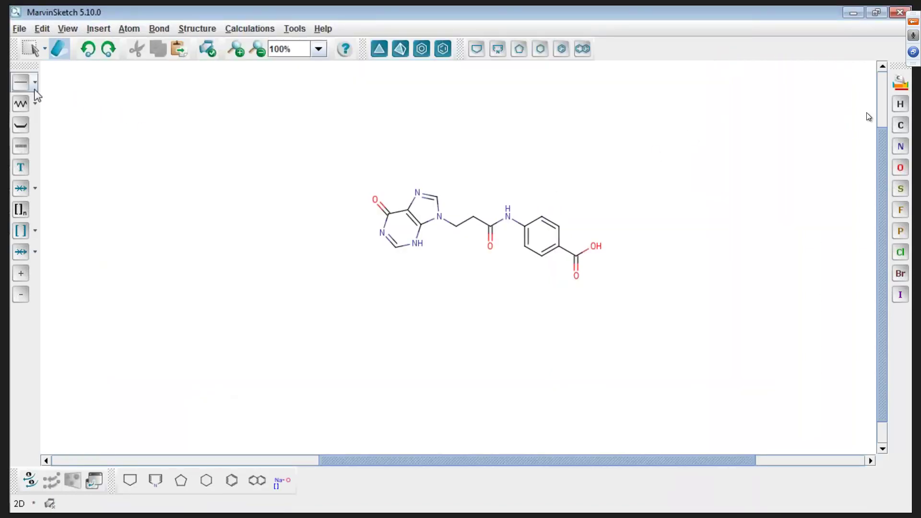
left_click(31, 85)
left_click(474, 219)
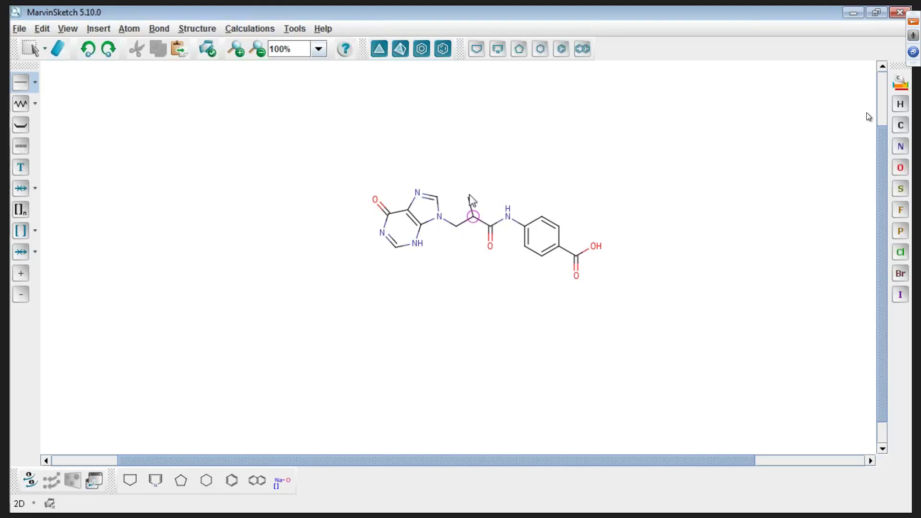
left_click(877, 12)
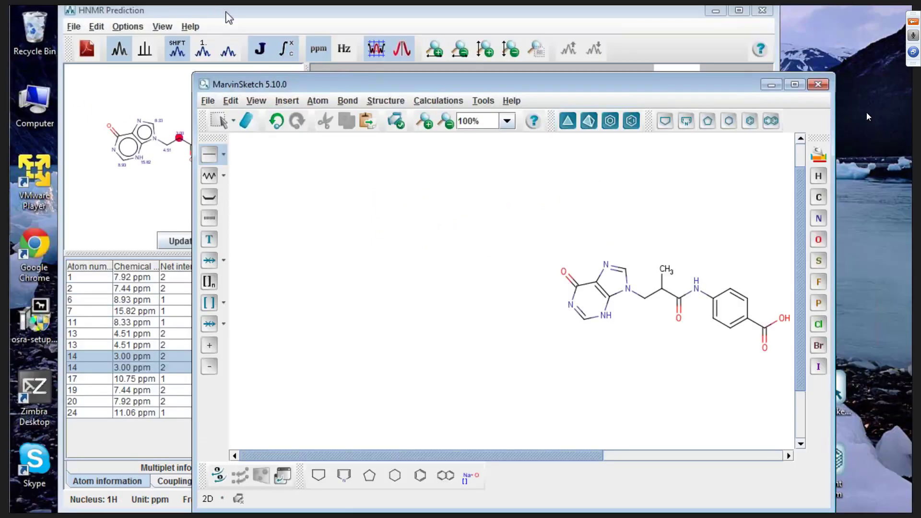
Update the HNMR prediction for the modified molecule, zoom in on the new methyl group's signal, and minimize the prediction window.
left_click(224, 11)
left_click(175, 241)
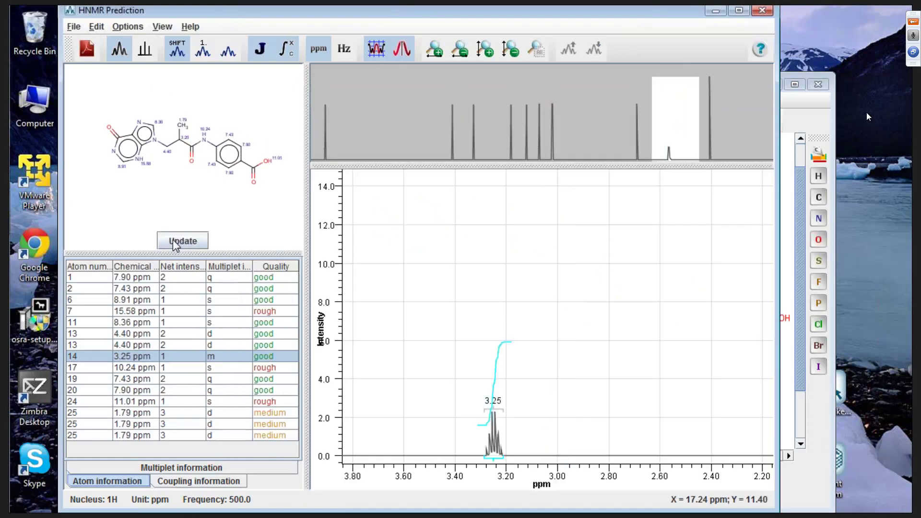
left_click(179, 126)
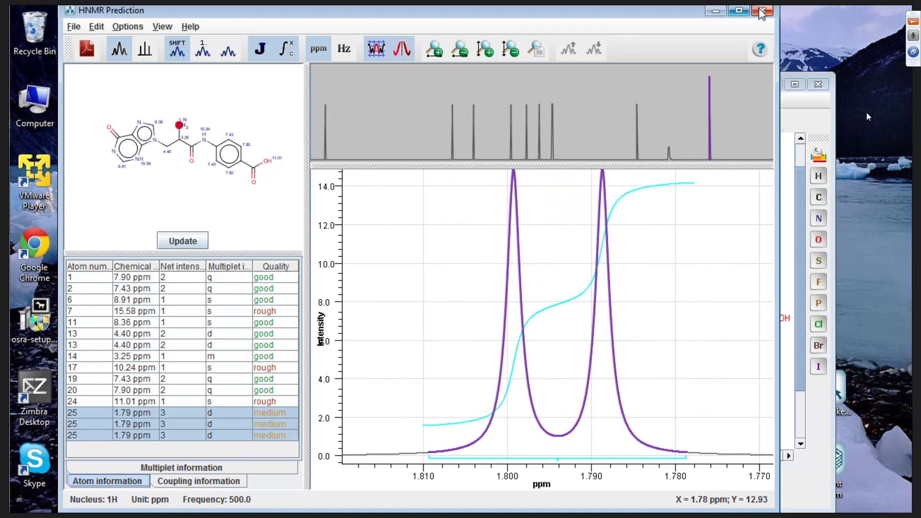
left_click(716, 11)
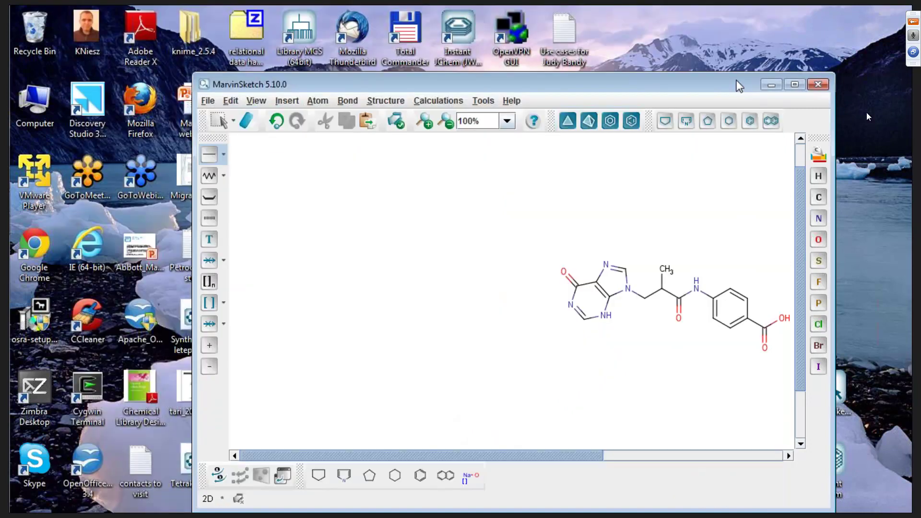
Reposition the sketch window and delete the whole molecule from the canvas.
left_click_drag(739, 88, 694, 40)
left_click_drag(790, 397, 852, 401)
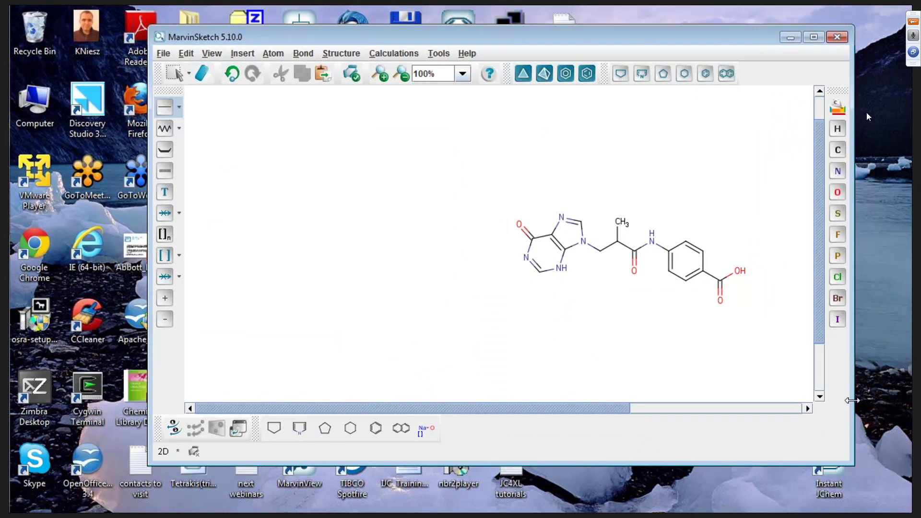
left_click_drag(590, 410, 669, 410)
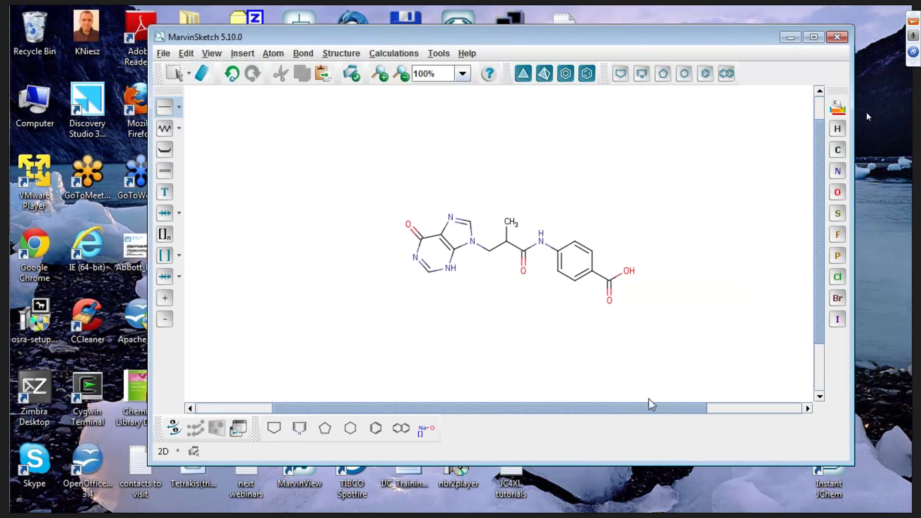
left_click(204, 74)
mouse_move(392, 159)
left_mouse_down()
mouse_move(642, 324)
mouse_move(663, 350)
left_mouse_up()
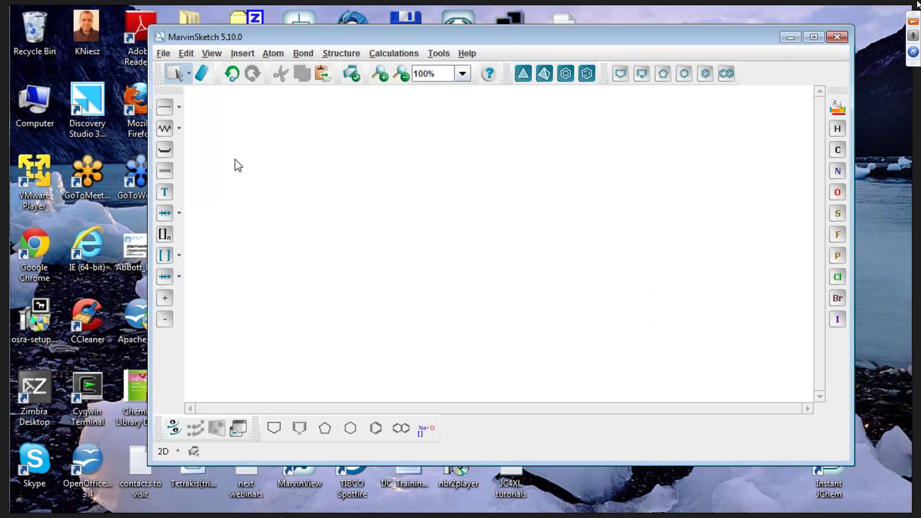
Place a benzene ring in the upper-left area of the empty canvas and change its left vertical double bond to a query bond.
left_click(376, 431)
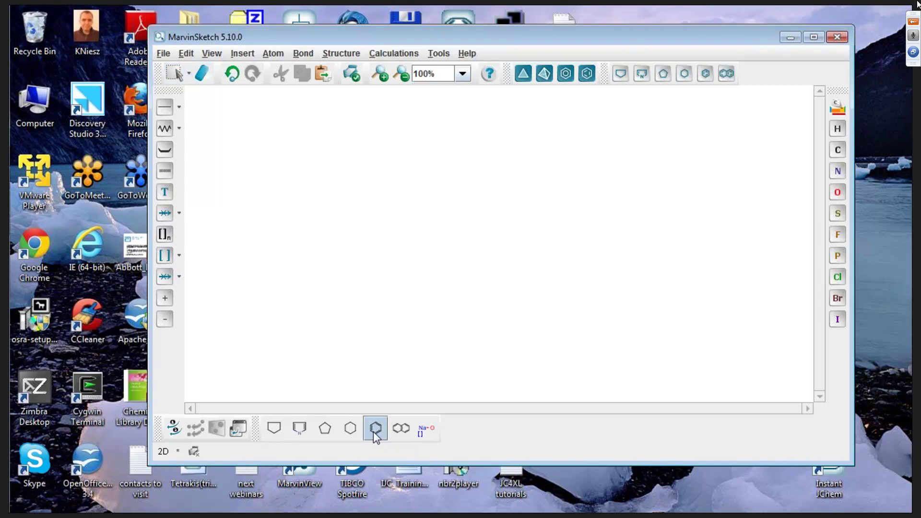
left_click(263, 197)
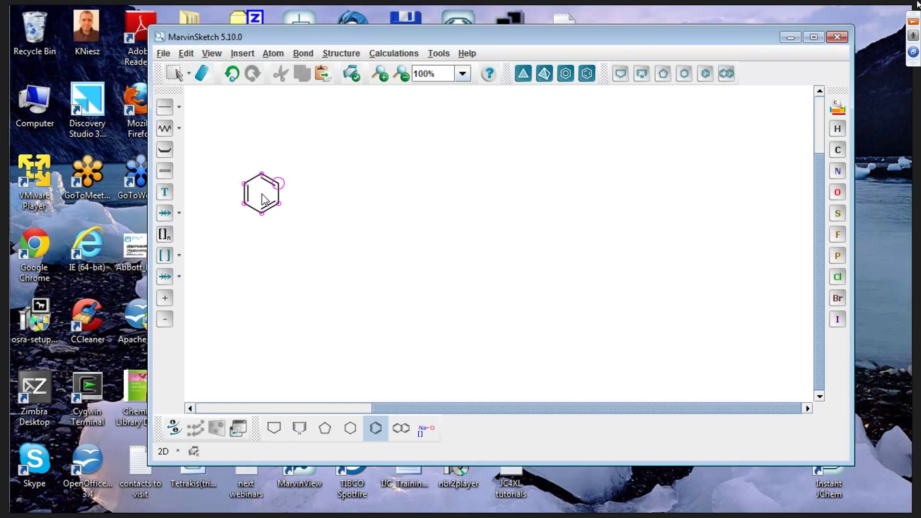
left_click(174, 73)
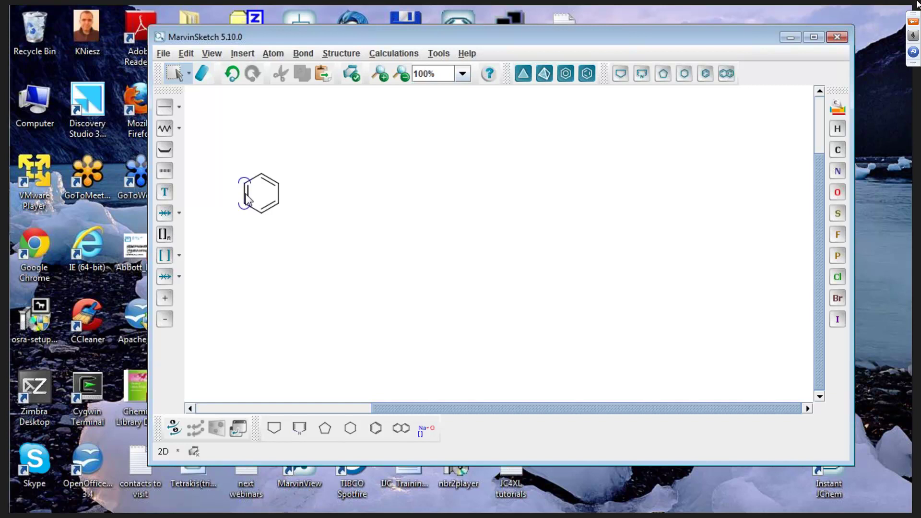
left_click(180, 107)
left_click(186, 128)
Set the ring's bottom atom to the atom list [C,N,S] and add a position variation bond across the upper-right ring edge.
left_click(261, 214)
type("s")
left_click_drag(248, 157, 290, 191)
right_click(272, 175)
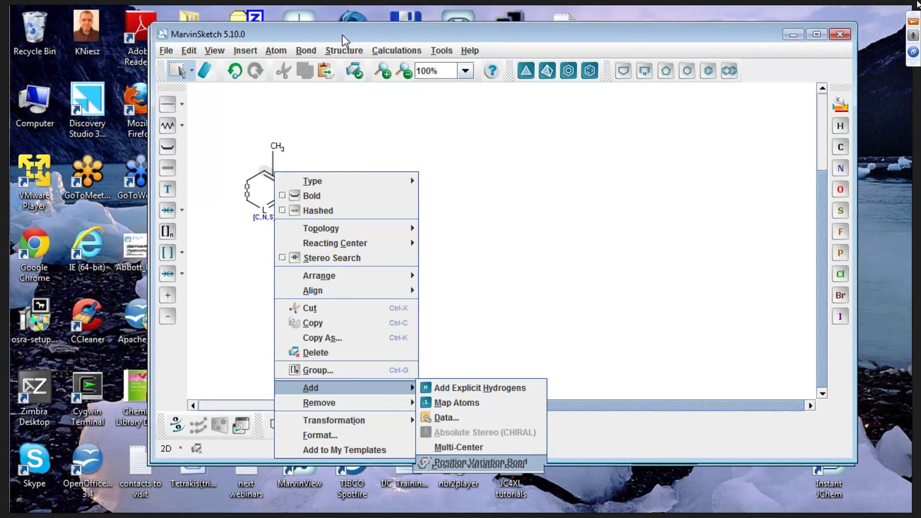
left_click_drag(342, 36, 334, 27)
left_click(808, 28)
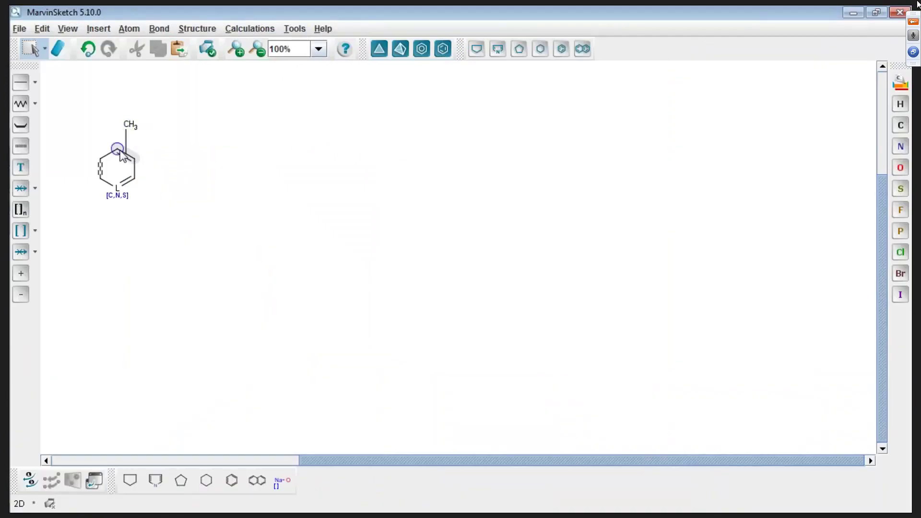
Extend the position variation bond's methyl end by three single bonds and make the first chain carbon an L1-3 link node.
left_click(28, 83)
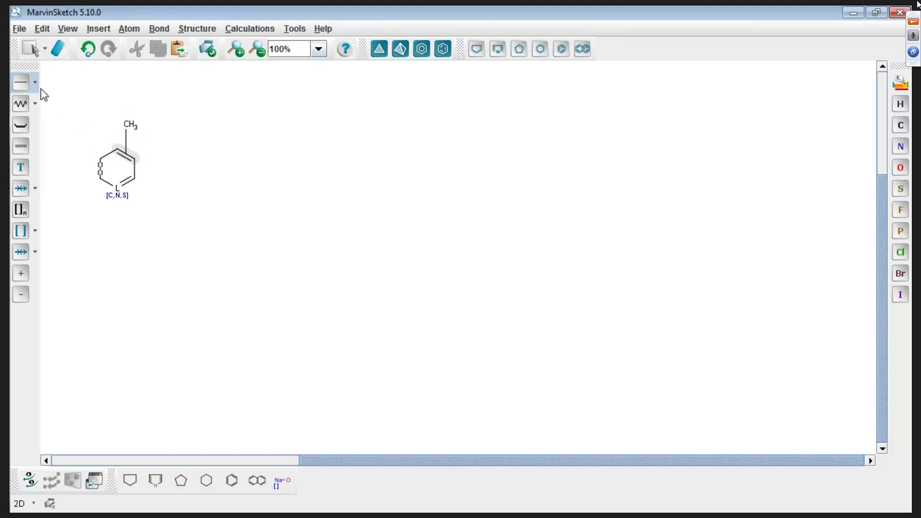
left_click(127, 125)
left_click(144, 114)
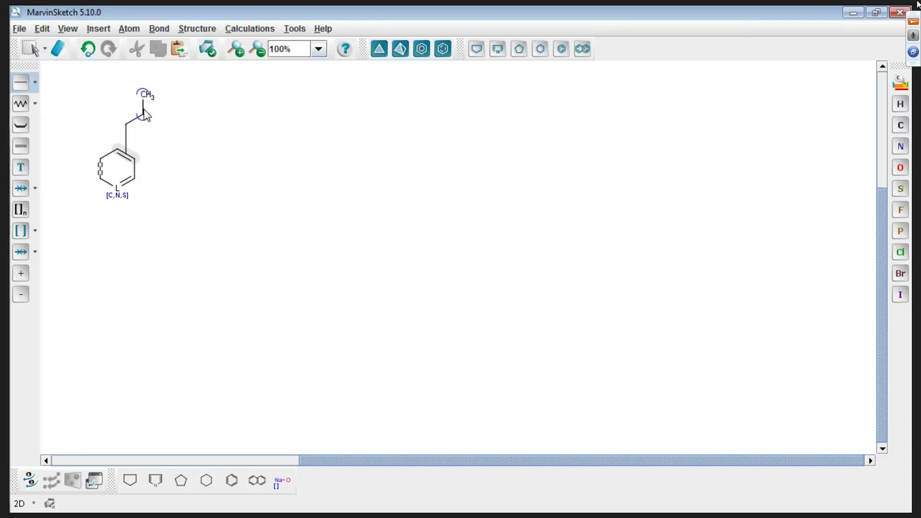
left_click(144, 94)
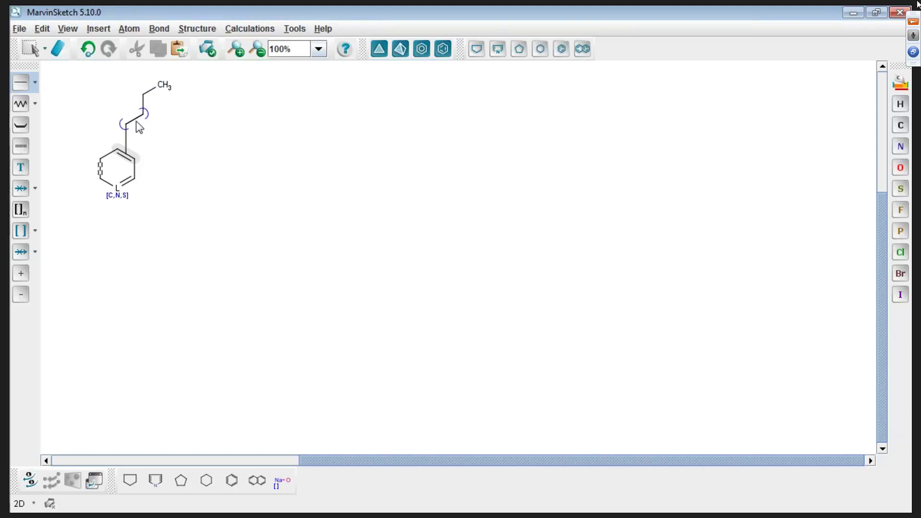
right_click(126, 121)
mouse_move(181, 263)
left_click(312, 44)
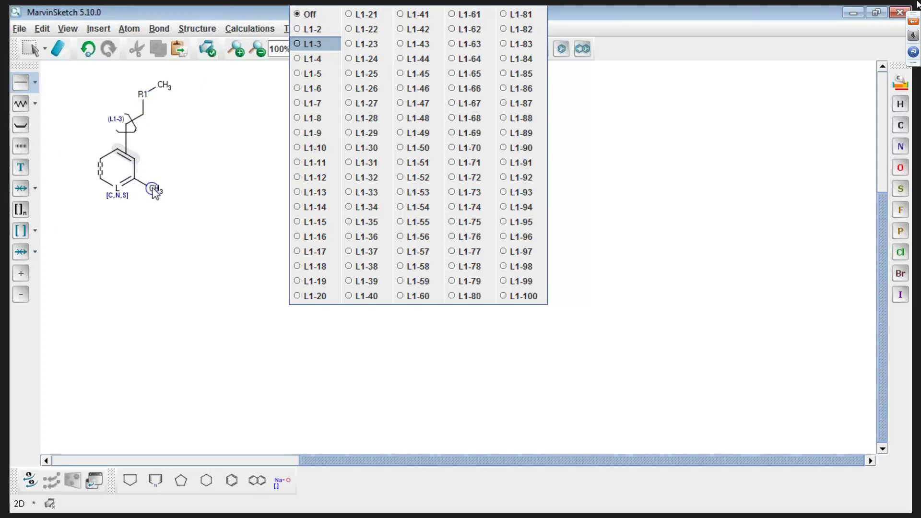
Label the chain's second-to-last atom R1 and attach an R2 substituent to the ring atom to the right of the atom list.
left_click(152, 188)
left_click(27, 50)
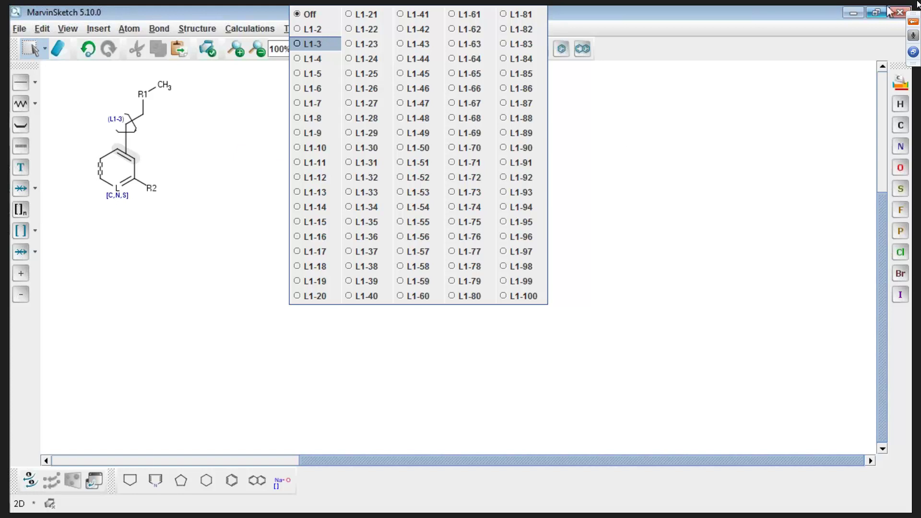
left_click(877, 12)
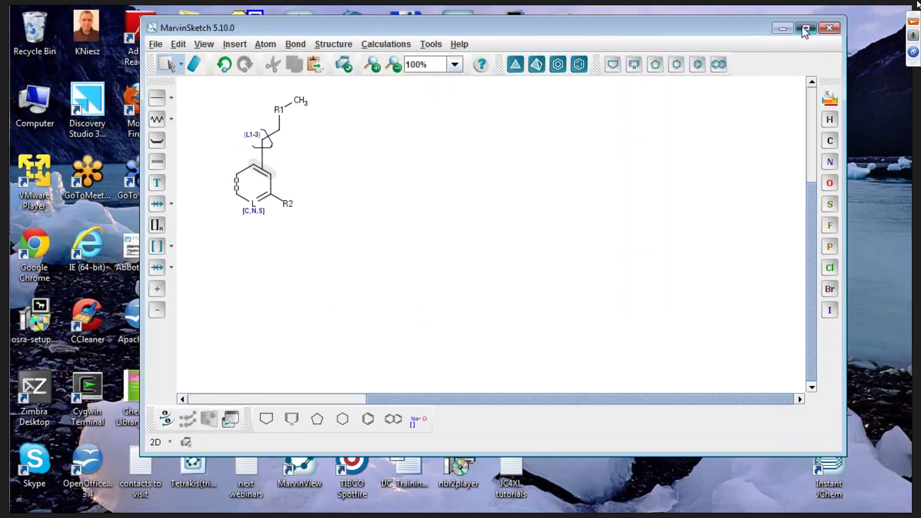
left_click(807, 27)
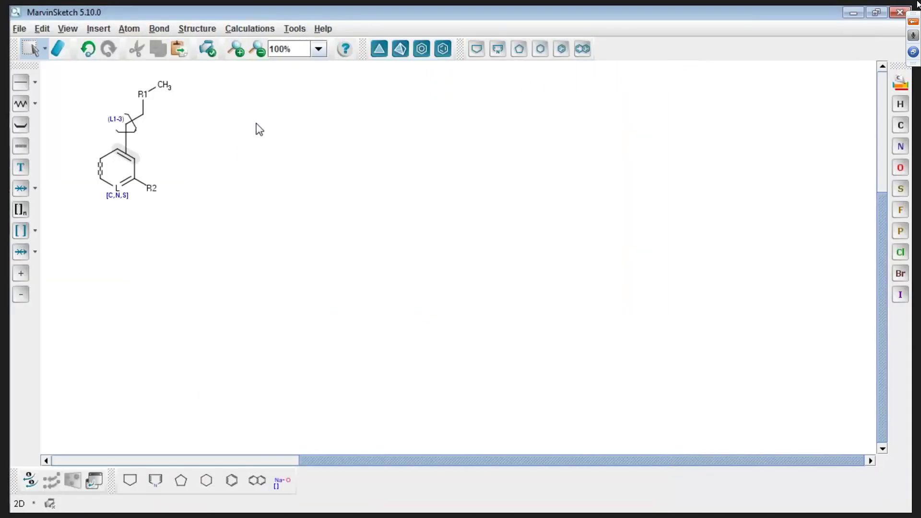
Draw a formic acid structure with a hydroxyl and a double-bonded oxygen to the right of the scaffold.
left_click(27, 86)
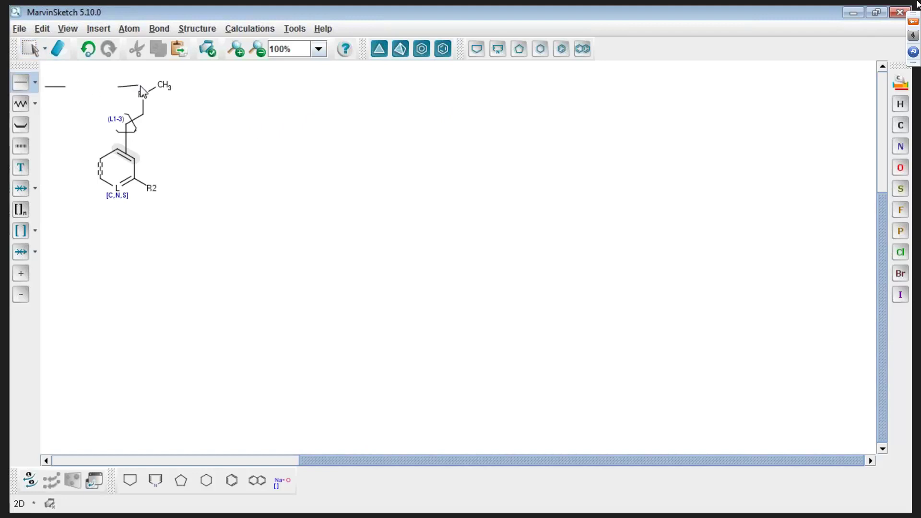
left_click(263, 108)
left_click(294, 108)
left_click(290, 104)
key("o")
key("o")
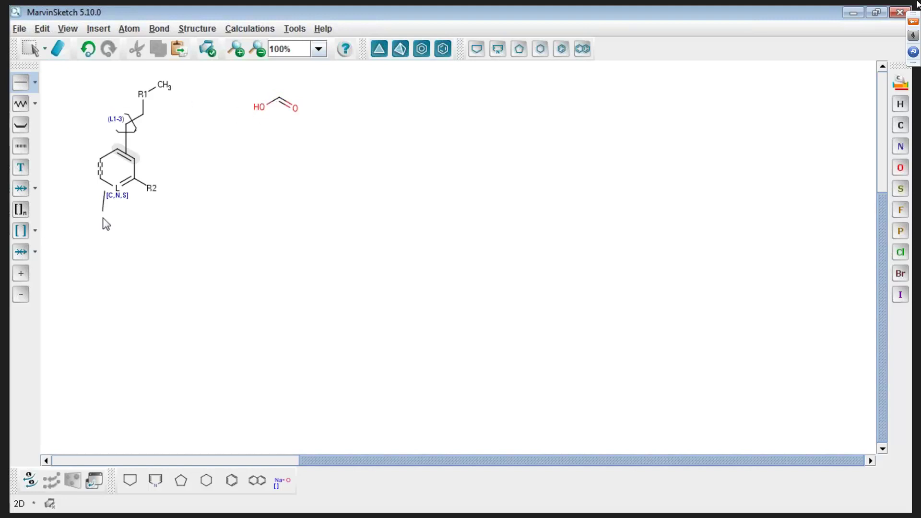
Draw a six-carbon chain to the right of the formic acid and add a methyl branch on its third carbon.
left_click(21, 103)
left_click_drag(375, 106, 456, 112)
left_click(21, 83)
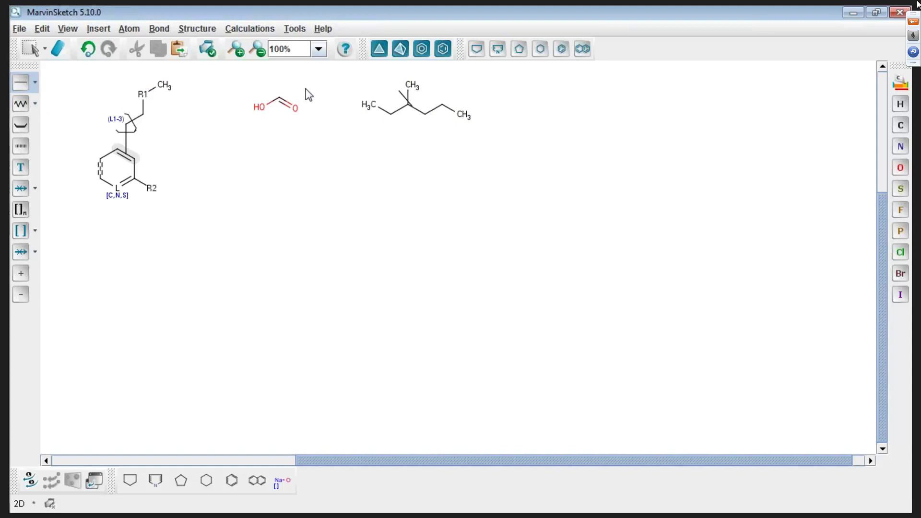
Place a benzene ring to the right of the branched chain and attach a methyl group to its bottom atom.
left_click(232, 481)
left_click(594, 190)
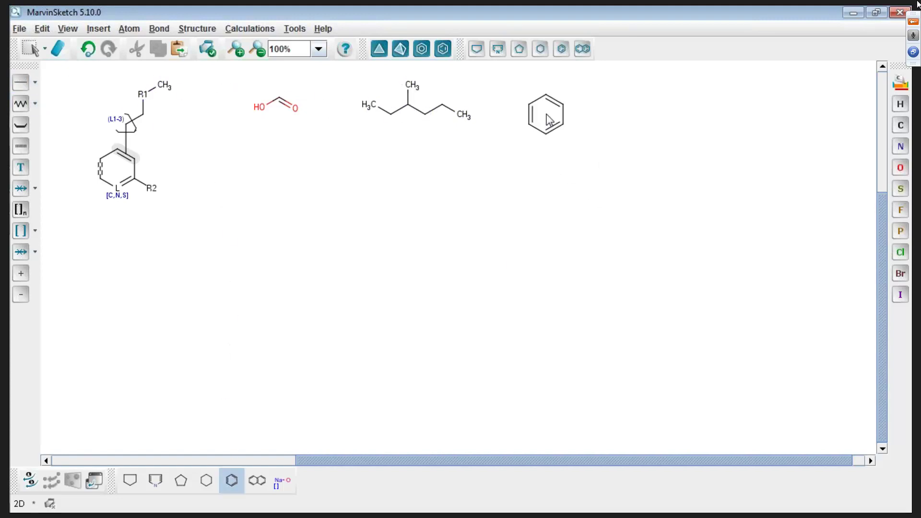
left_click(546, 113)
left_click(21, 82)
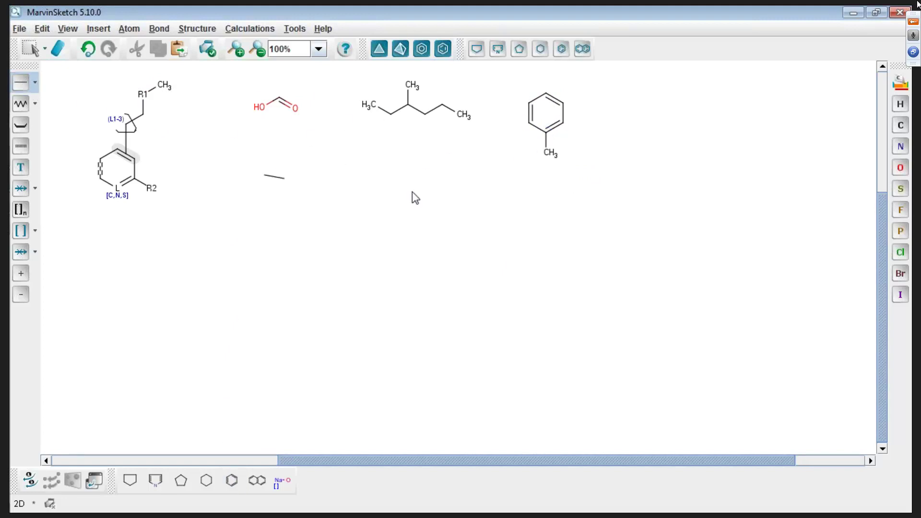
Place separate fluorine, chlorine and bromine atoms in a row below the formic acid and the branched chain.
left_click(901, 210)
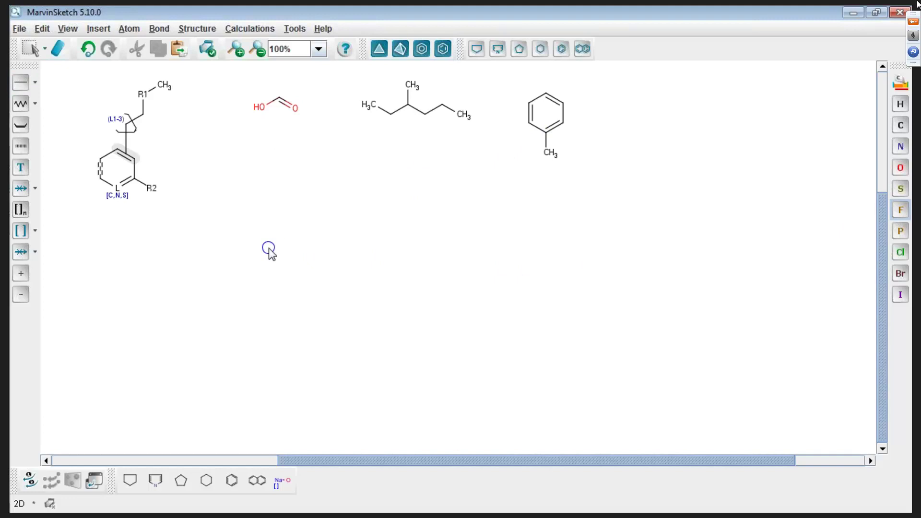
left_click(900, 252)
left_click(351, 250)
left_click(900, 274)
left_click(435, 253)
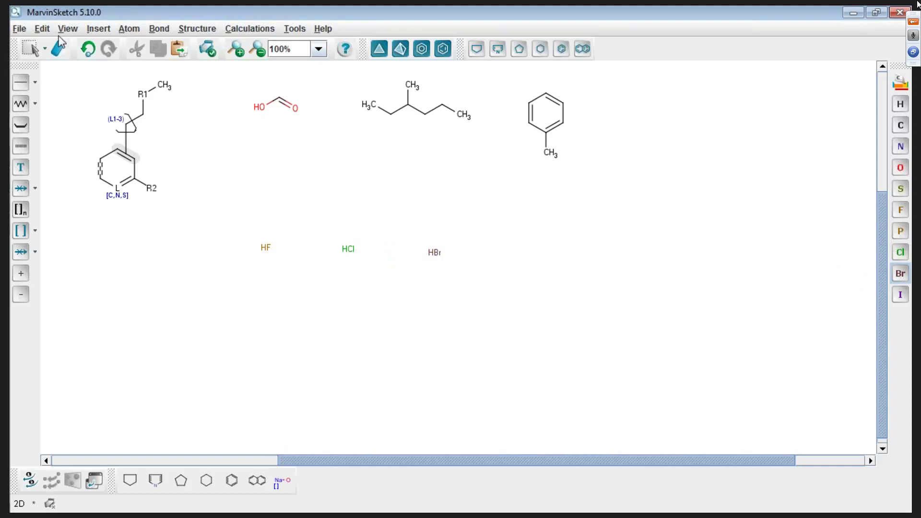
Define the formic acid, the branched chain and the methyl-substituted benzene as the members of R1.
left_click(30, 48)
left_click_drag(329, 92, 606, 187)
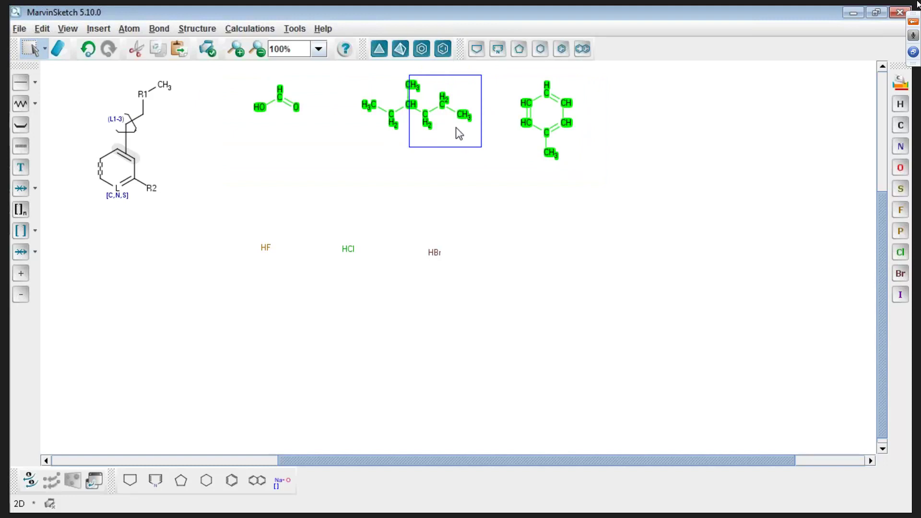
type("r1")
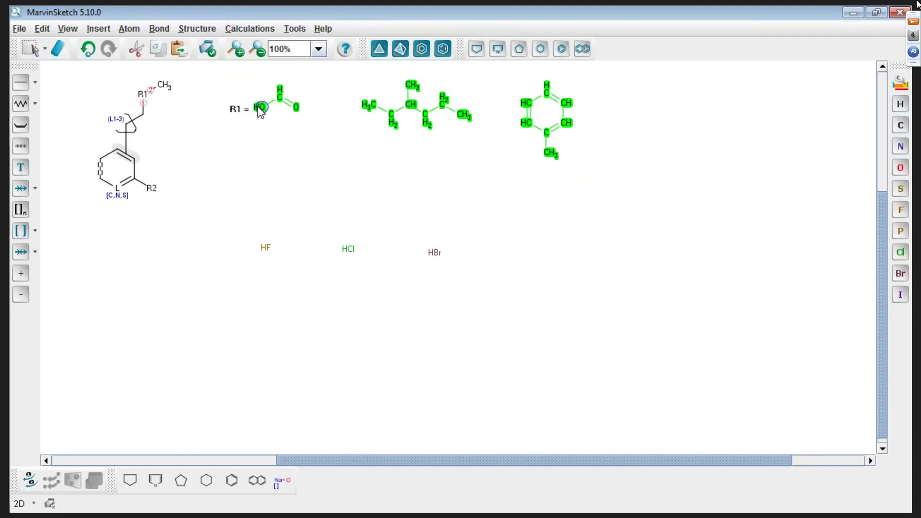
Add R1 attachment points to the formic acid's hydroxyl oxygen and carbon and to both ends of the branched chain.
left_click(260, 108)
left_click(280, 89)
left_click(372, 105)
left_click(459, 115)
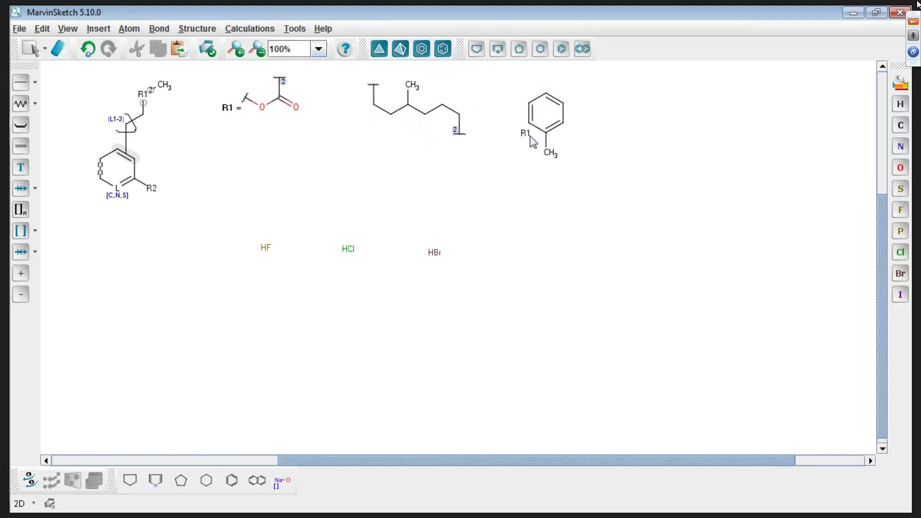
Add one R1 attachment point to the benzene ring's top atom and two to its methyl carbon.
left_click(545, 94)
left_click(546, 153)
left_click(547, 154)
left_click(531, 159)
left_click(88, 48)
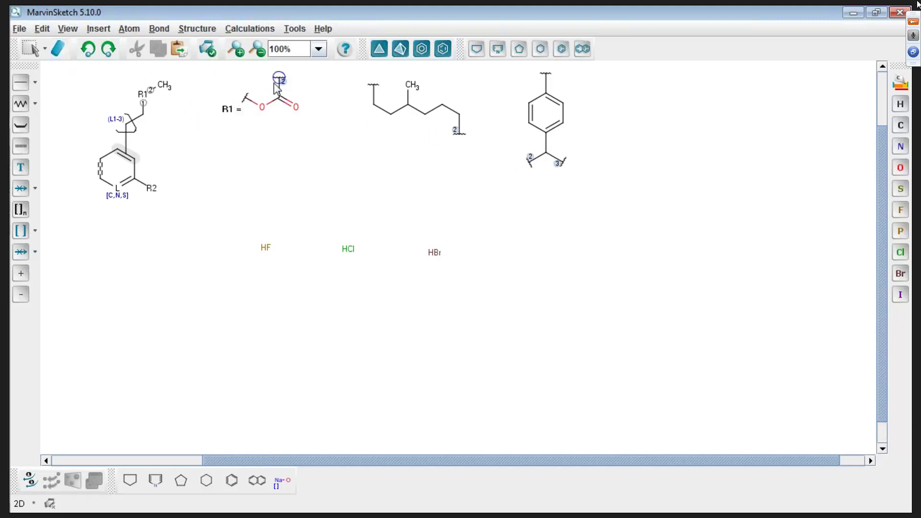
Set the R-group attachment order to 1 for the formic acid's carbon attachment and for the scaffold's bond between R1 and the methyl.
left_click(31, 49)
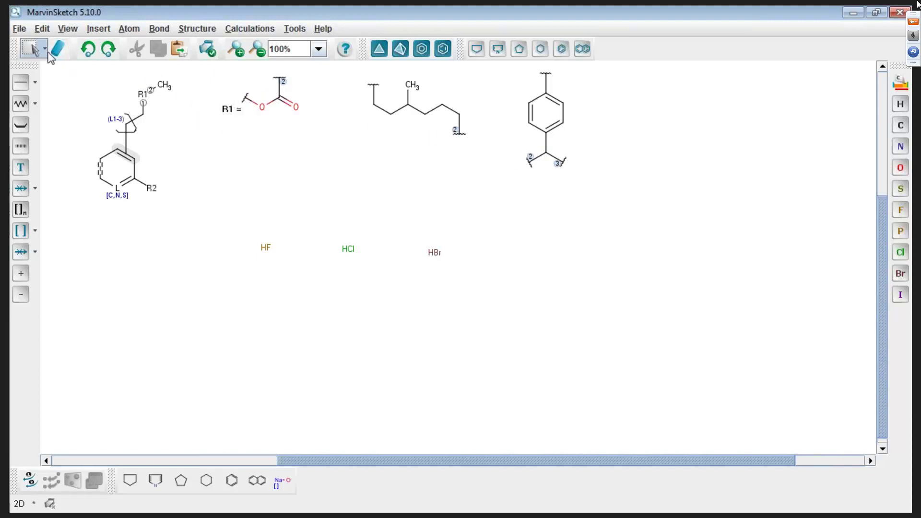
right_click(282, 80)
mouse_move(363, 215)
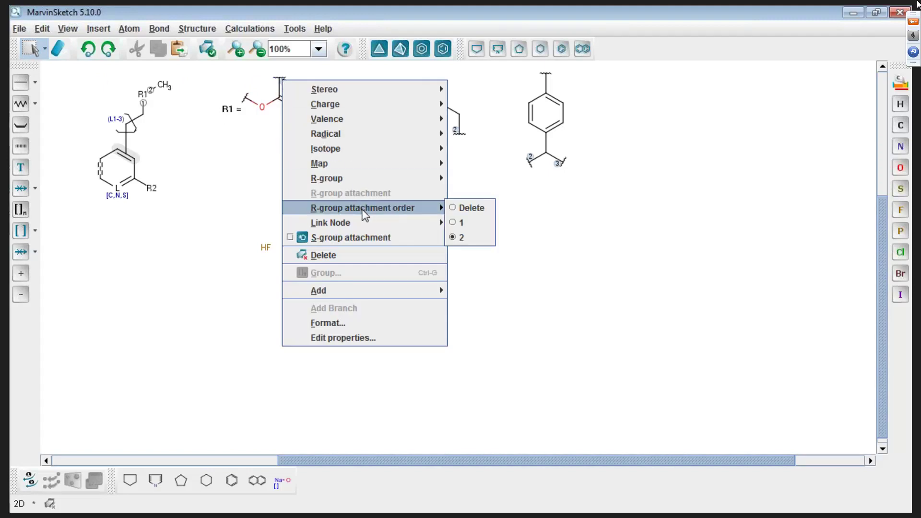
left_click(479, 221)
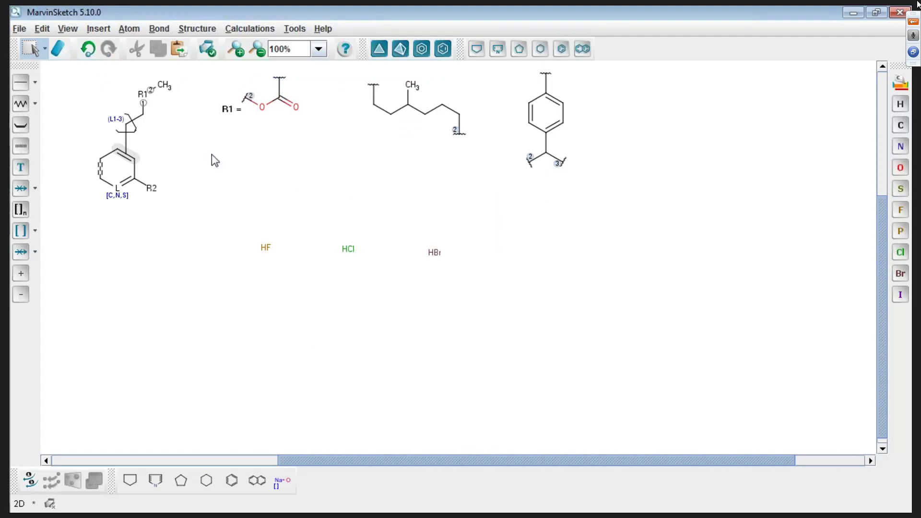
left_click(159, 98)
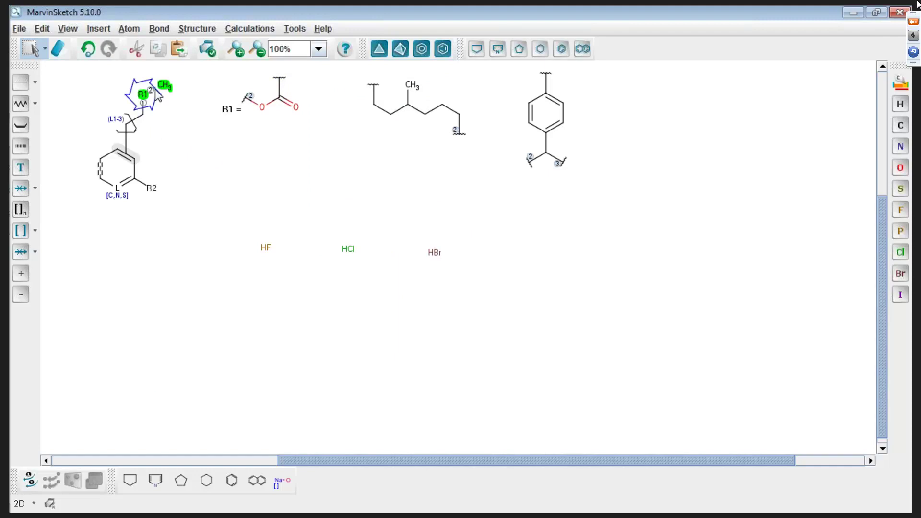
right_click(158, 97)
mouse_move(238, 222)
left_click(320, 223)
Define the HF, HCl and HBr fragments as R2 and add an attachment point to each halogen.
left_click_drag(225, 213, 459, 294)
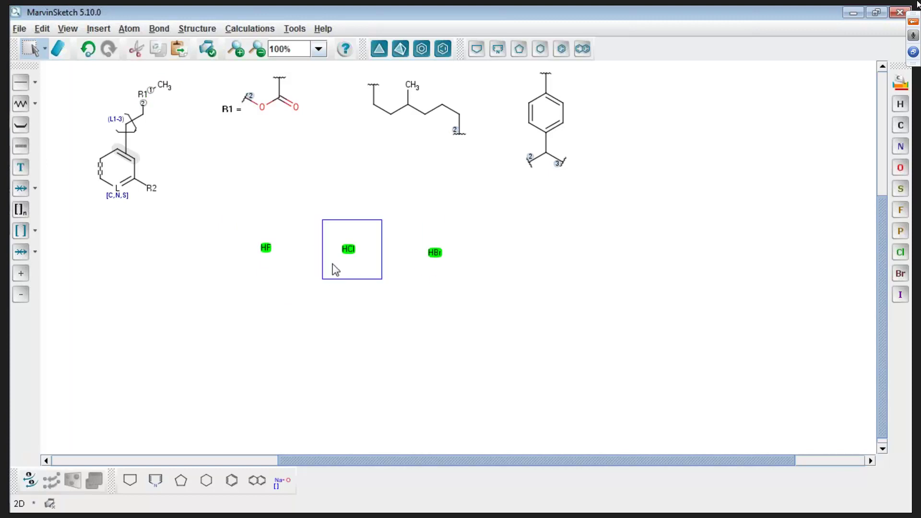
key("r")
key("2")
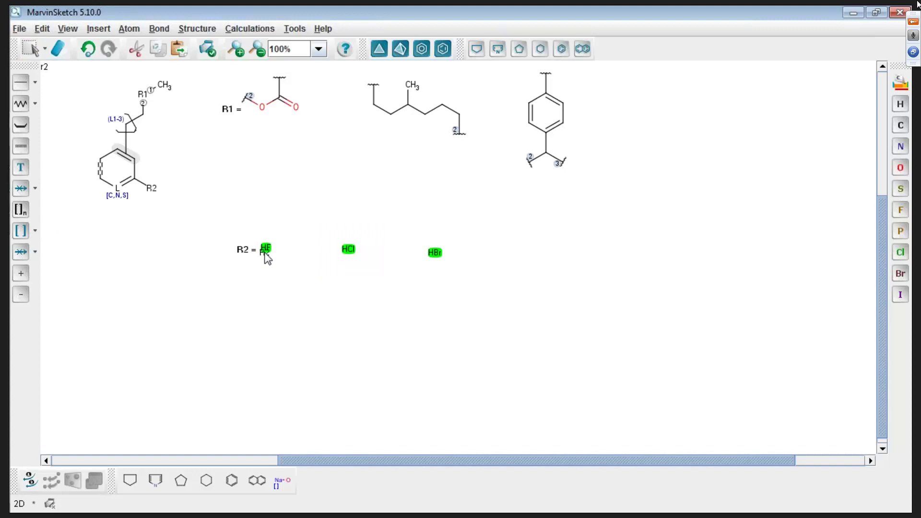
left_click(265, 249)
left_click(346, 251)
left_click(434, 252)
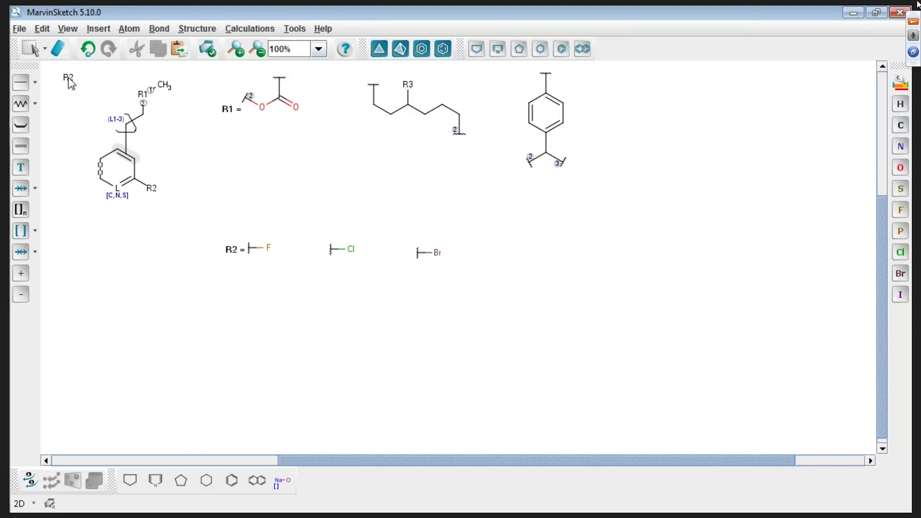
Draw ethane, propane and a cyclopentane ring in a row between the R1 and R2 definitions.
left_click(21, 82)
left_click(238, 180)
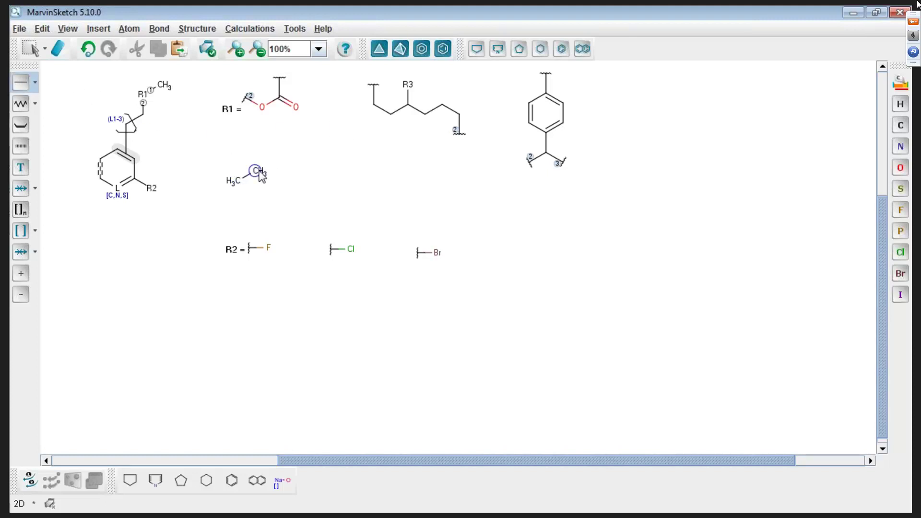
left_click(343, 183)
left_click(363, 175)
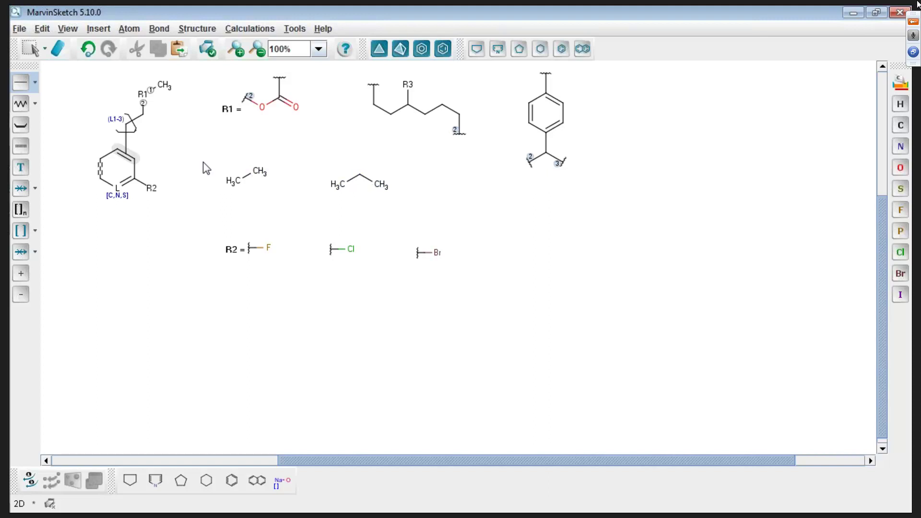
left_click(187, 485)
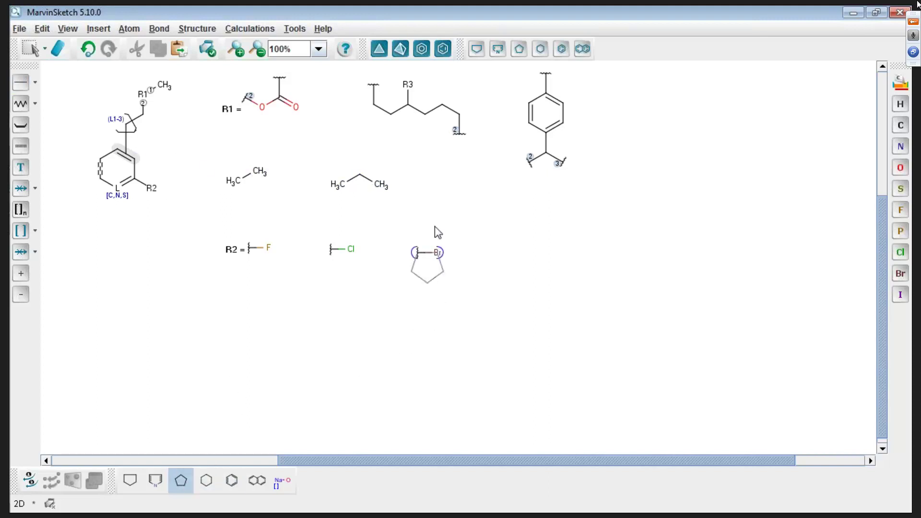
left_click(444, 188)
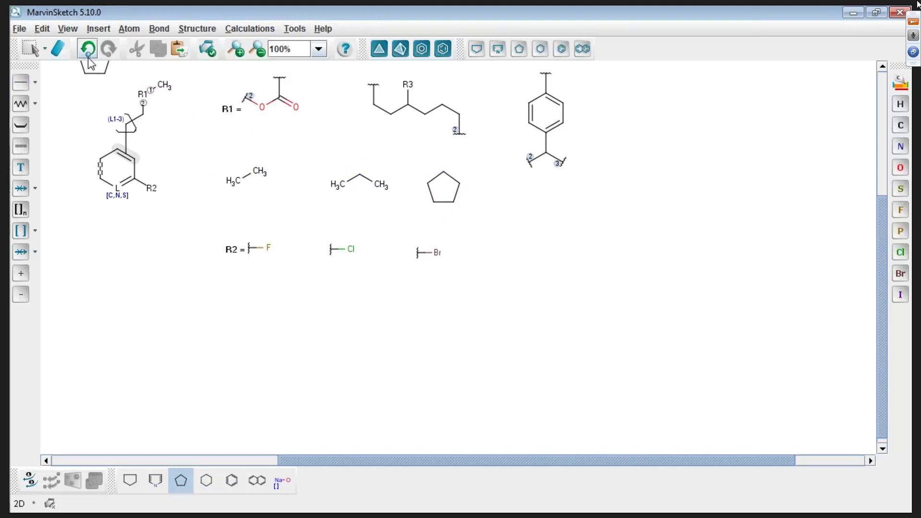
Try to define the ethane, propane and cyclopentane as R3 with an attachment point on the ethane.
left_click(31, 48)
left_click_drag(214, 154, 494, 236)
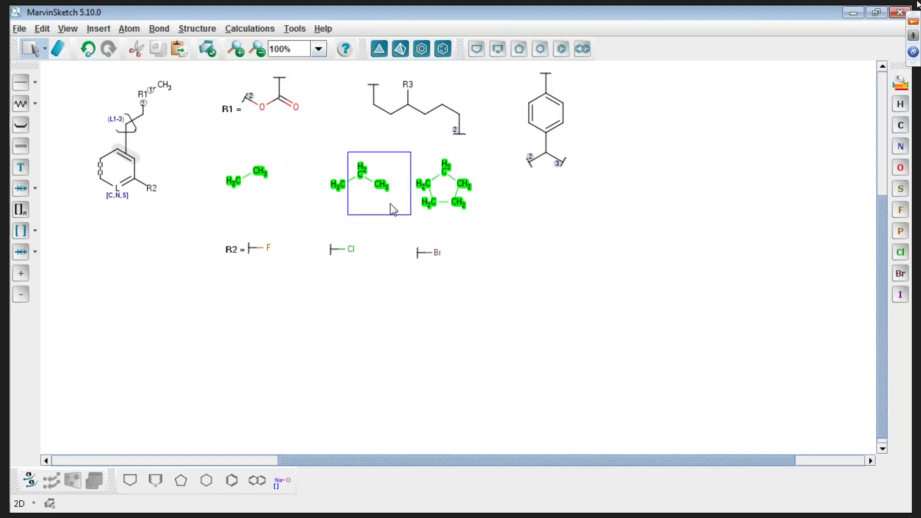
key("r")
key("3")
left_click(231, 184)
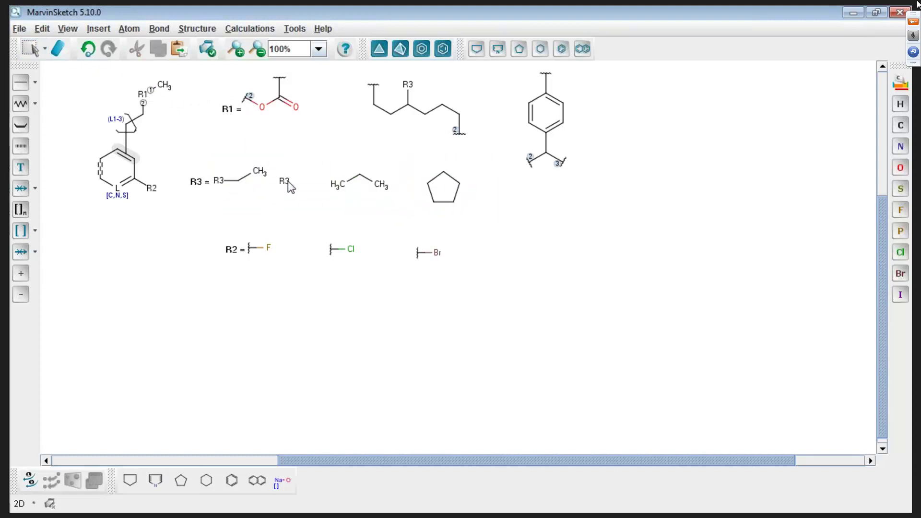
left_click(305, 187)
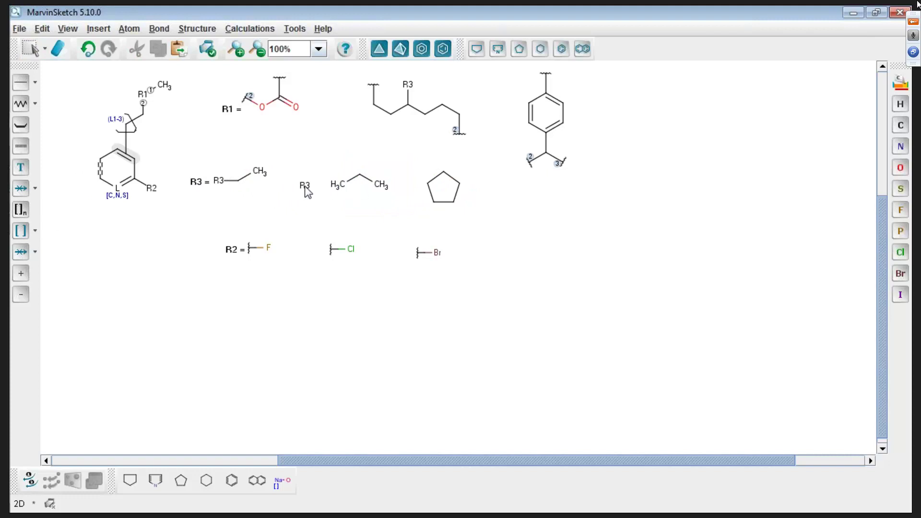
left_click(88, 48)
mouse_move(34, 72)
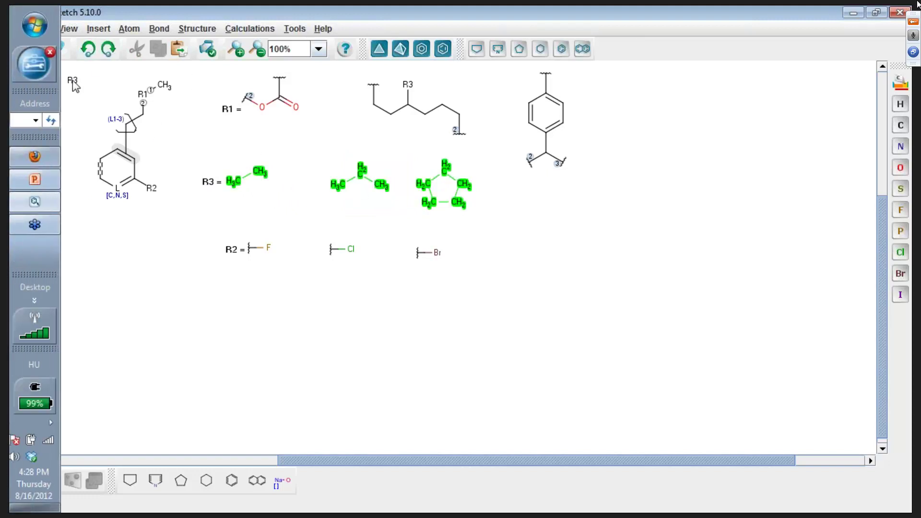
Try again to set the R3 attachment on the ethane's first carbon, and undo the attempts.
left_click(237, 195)
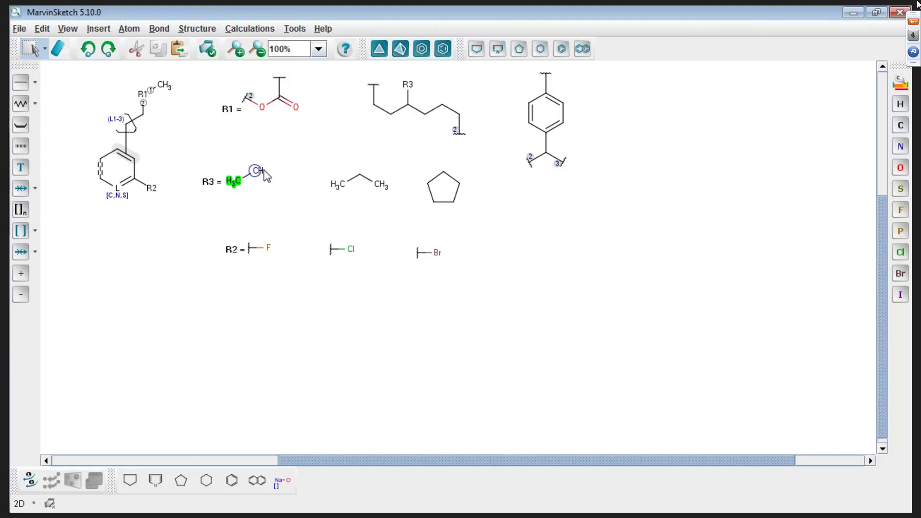
left_click(266, 198)
left_click(239, 182)
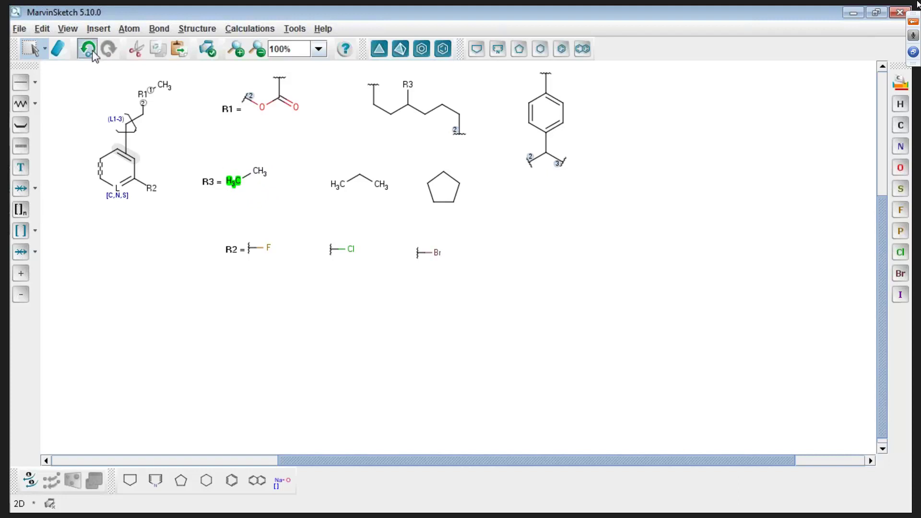
left_click(88, 49)
left_click(234, 181)
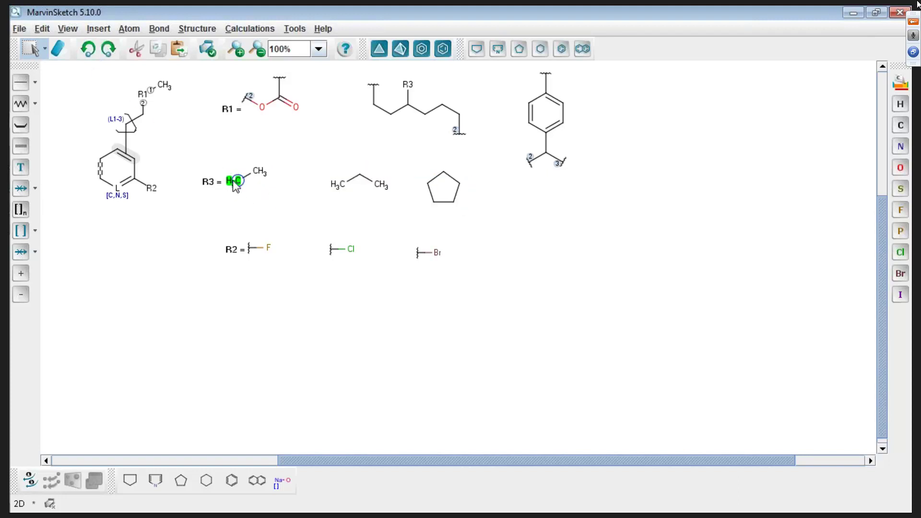
left_click(88, 49)
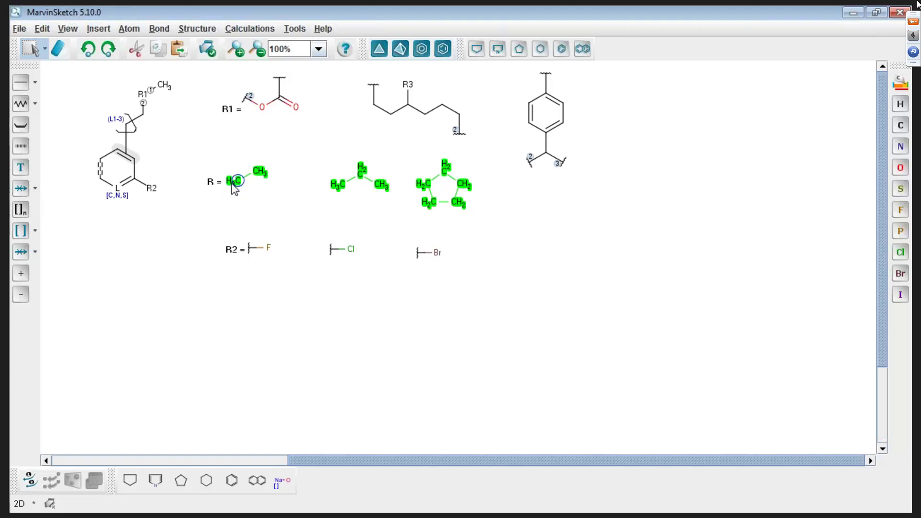
Reapply R3 to the ethane, propane and cyclopentane, undo it, and erase all three structures.
key("r")
key("3")
left_click(91, 53)
left_click(91, 53)
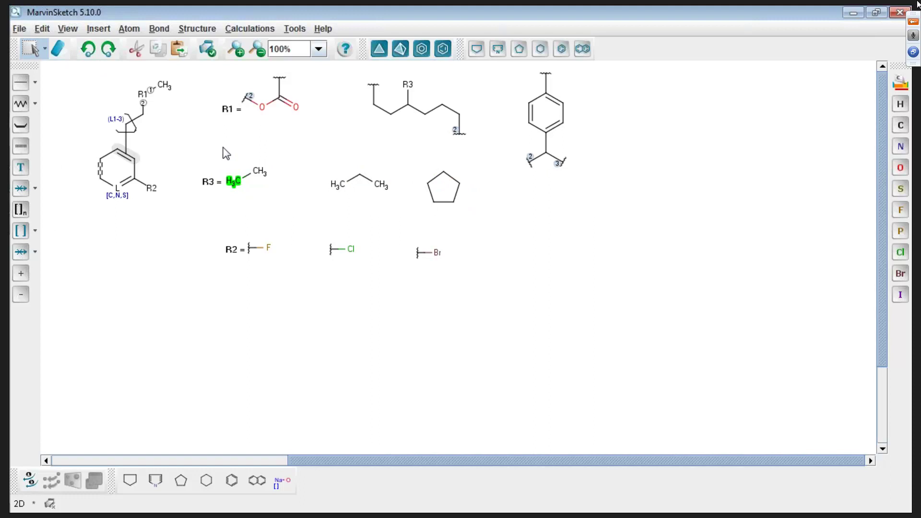
left_click(227, 154)
left_click(58, 48)
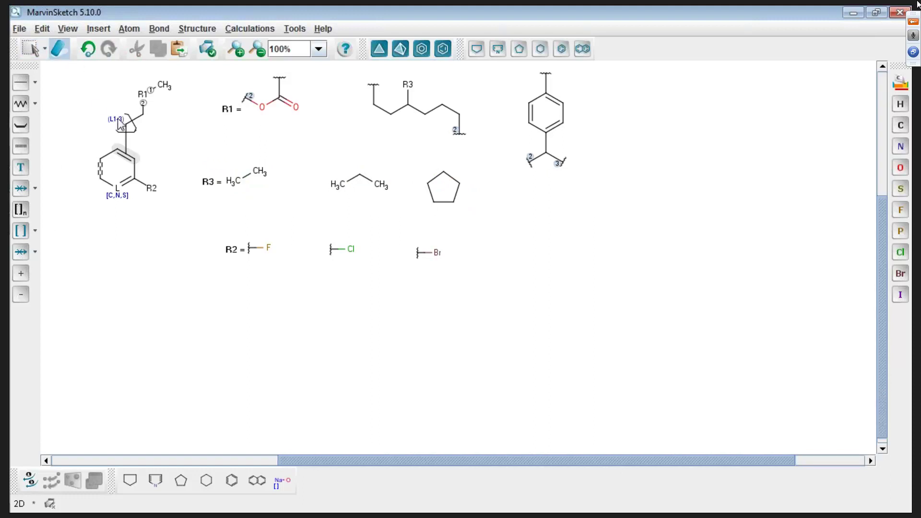
mouse_move(196, 151)
left_mouse_down()
mouse_move(422, 235)
mouse_move(472, 238)
left_mouse_up()
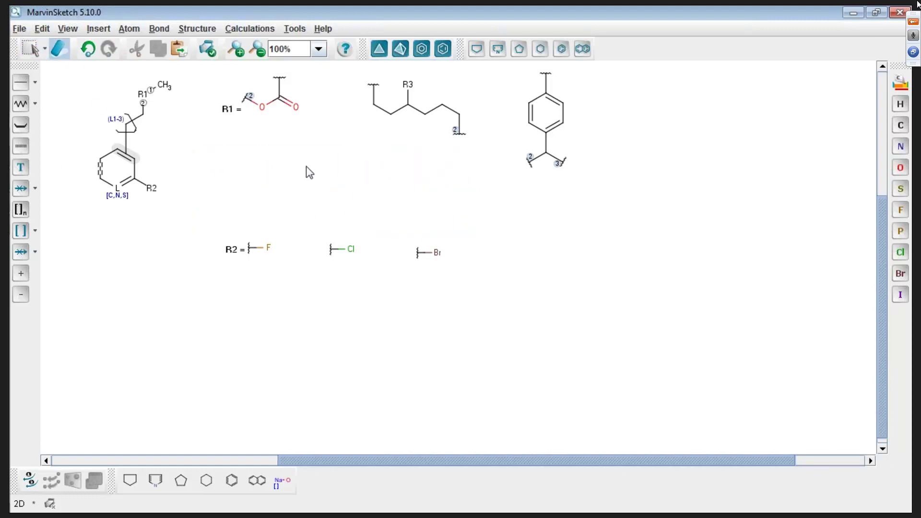
Draw ethane and propane side by side between the R1 and R2 definitions.
left_click(21, 82)
left_click(267, 178)
left_click(338, 175)
left_click(347, 176)
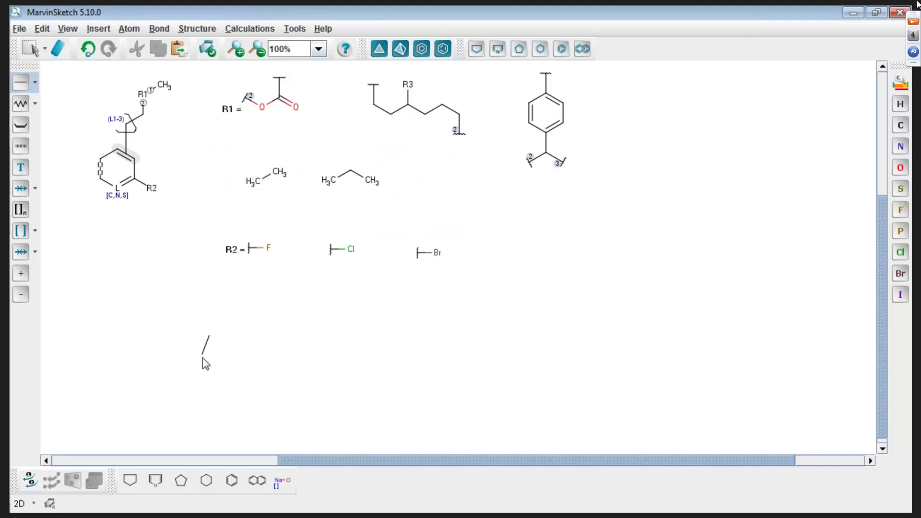
Define the ethane and propane as R3 and clean the whole sketch in 2D.
left_click(30, 48)
left_click_drag(195, 148, 421, 220)
type("r3")
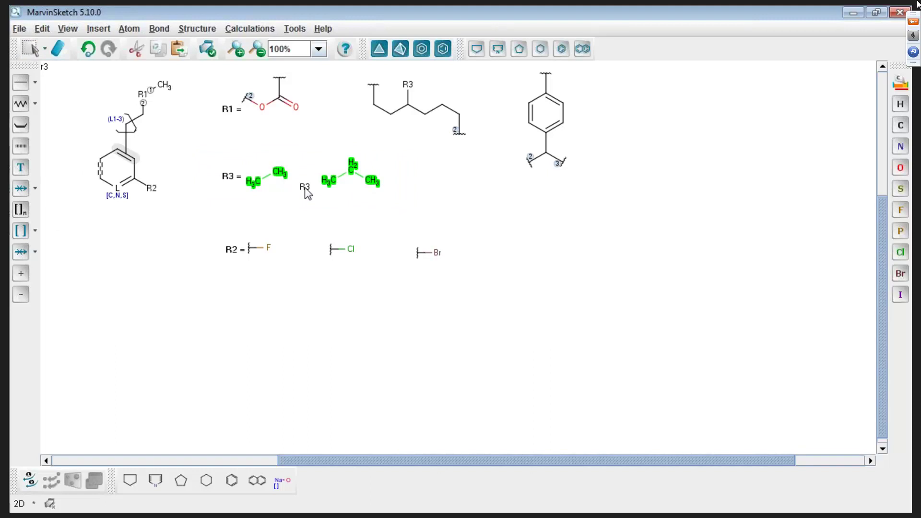
mouse_move(306, 188)
left_mouse_down()
mouse_move(254, 186)
mouse_move(332, 182)
mouse_move(292, 210)
mouse_move(240, 208)
mouse_move(270, 196)
mouse_move(572, 211)
mouse_move(450, 89)
left_mouse_up()
left_click(379, 48)
left_click_drag(881, 284, 878, 256)
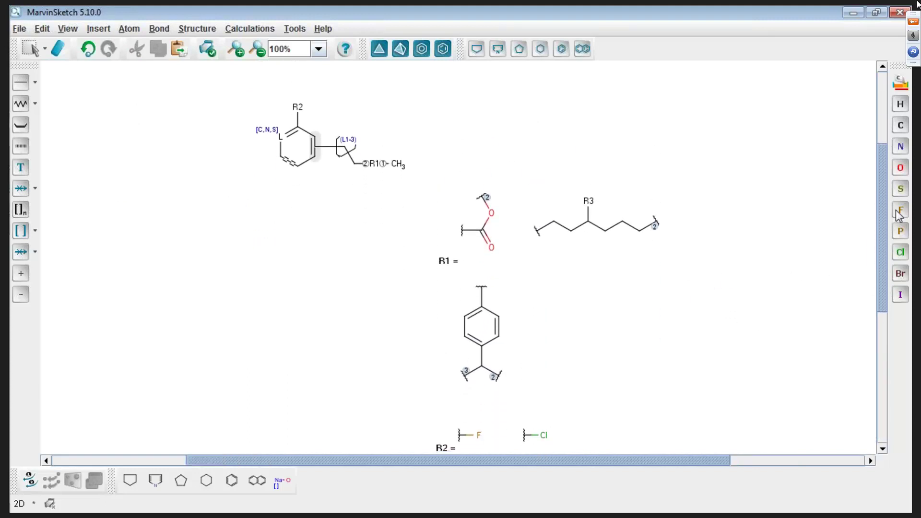
Examine the atom query properties and the homology groups offered as special nodes in the advanced periodic system.
left_click(899, 85)
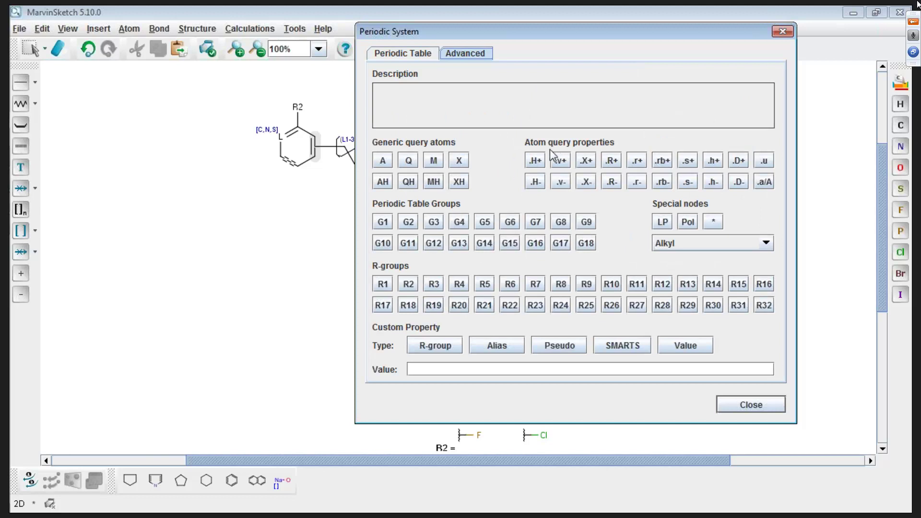
mouse_move(562, 158)
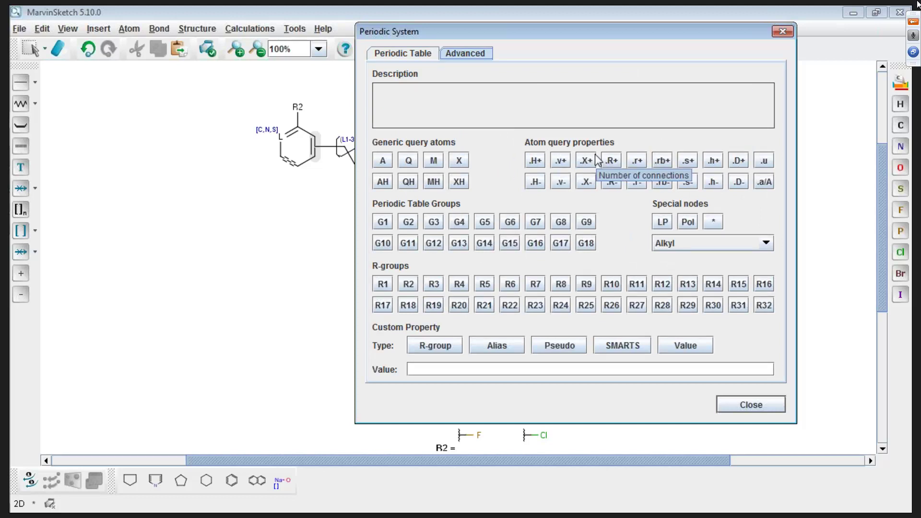
mouse_move(614, 166)
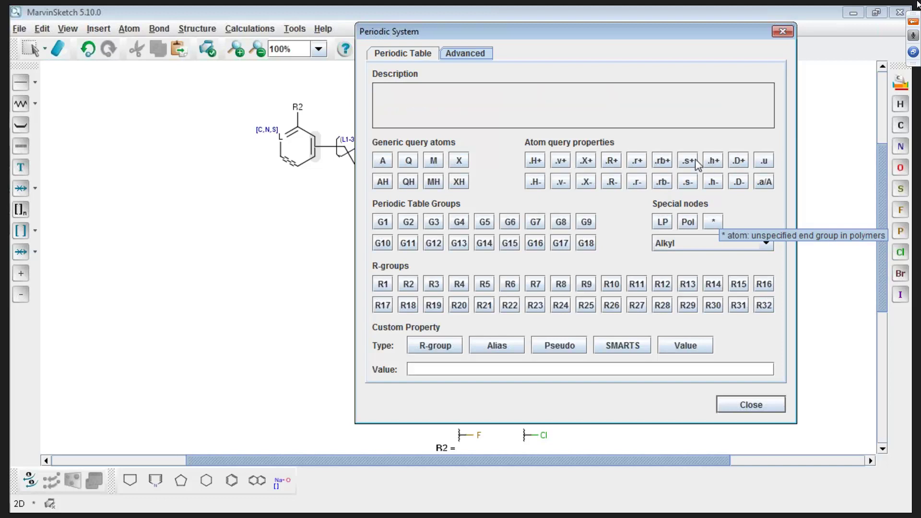
mouse_move(689, 167)
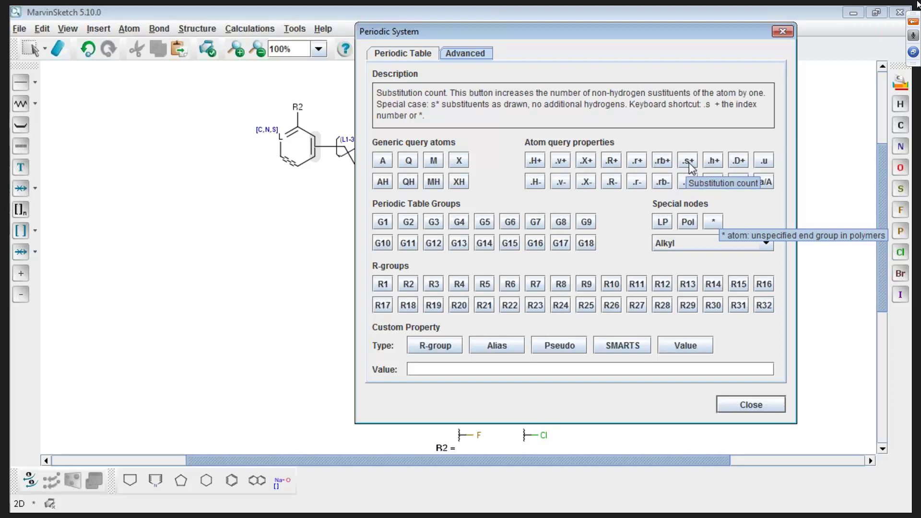
mouse_move(765, 186)
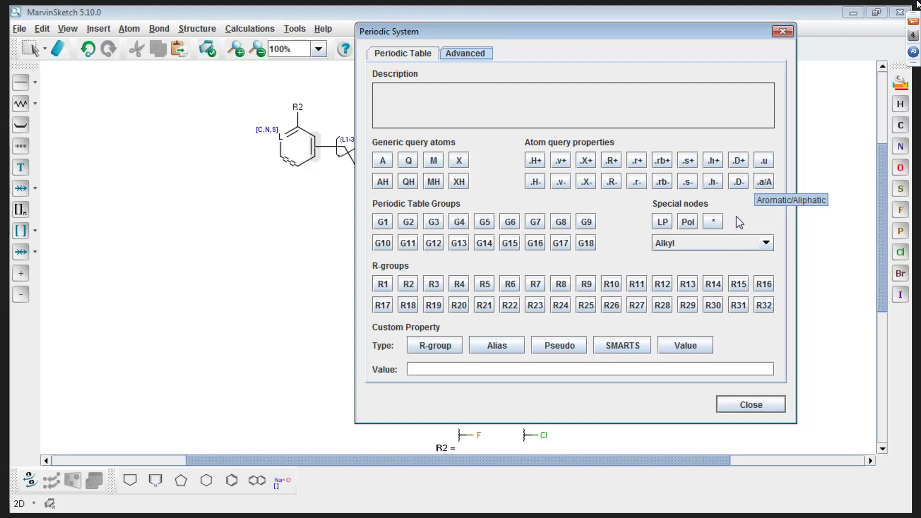
left_click(764, 244)
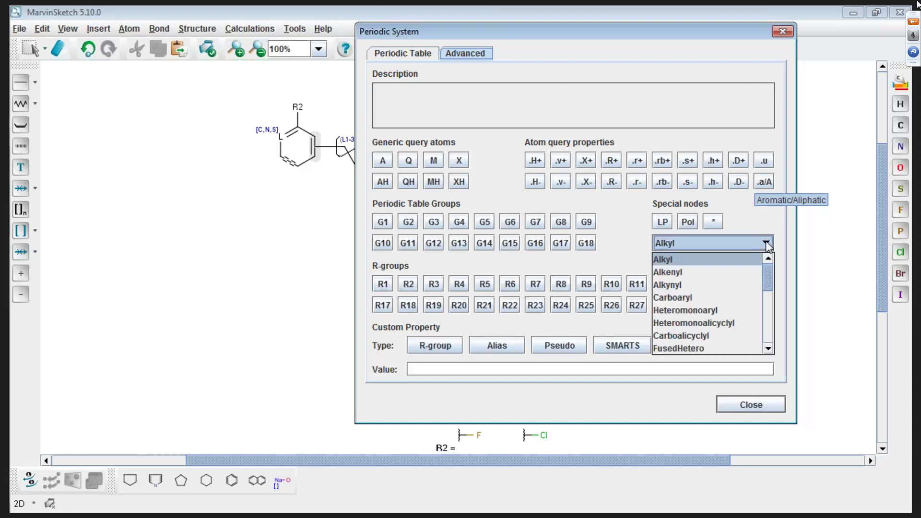
mouse_move(767, 270)
left_mouse_down()
mouse_move(772, 361)
mouse_move(763, 264)
left_mouse_up()
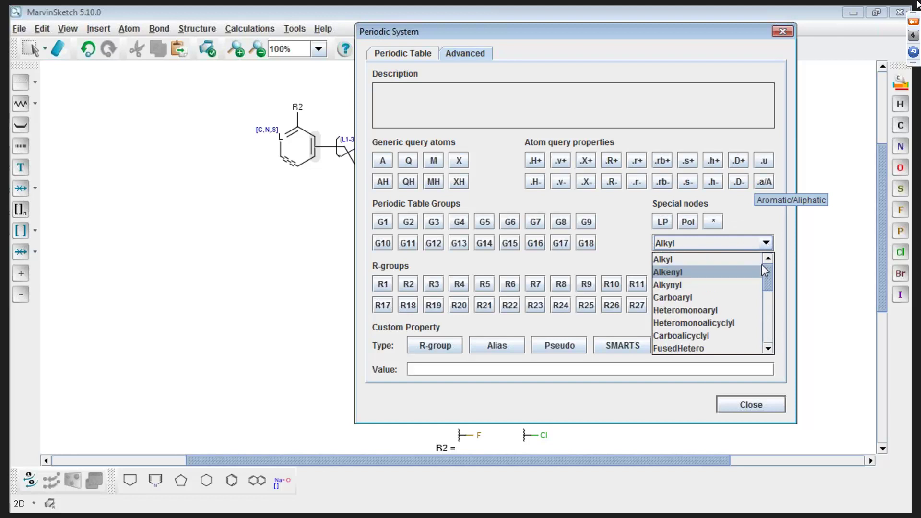
left_click(750, 405)
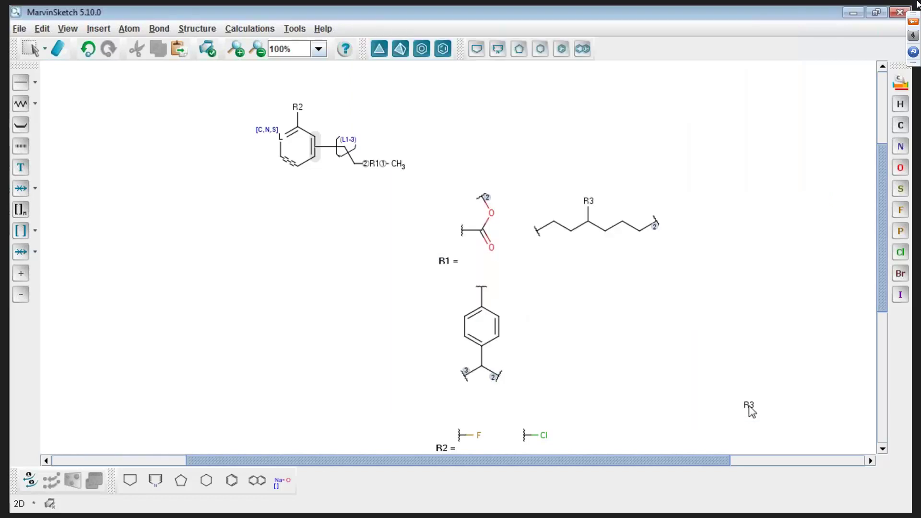
Attach an Alkyl homology group with a single bond to the ring carbon next to the L atom list.
left_click(21, 89)
left_click_drag(259, 170, 261, 169)
type("chk")
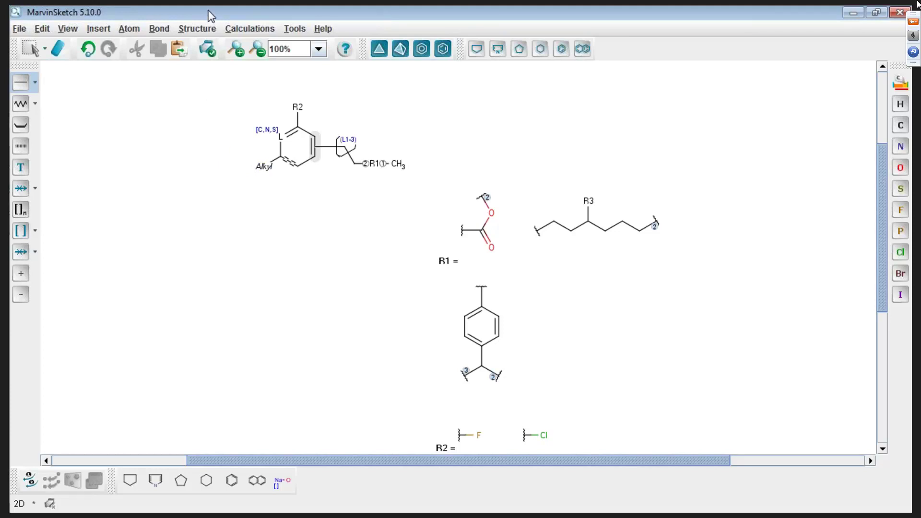
key("Escape")
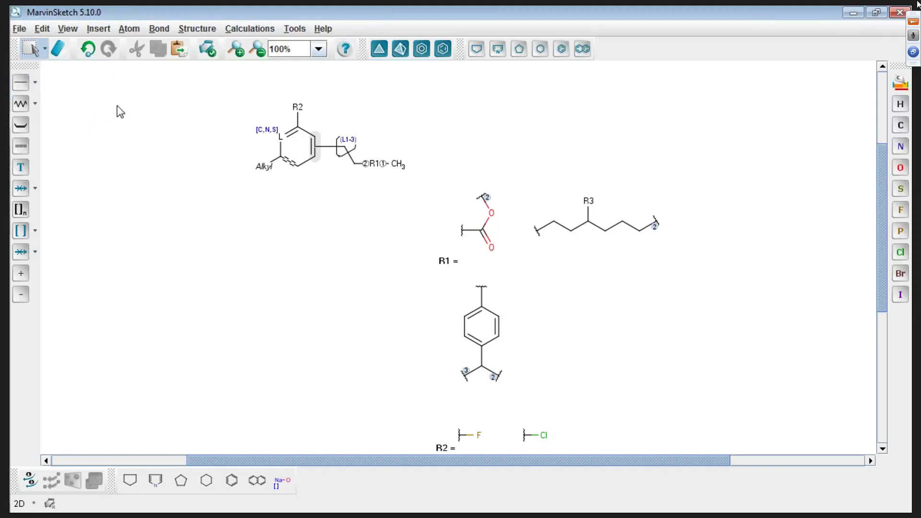
Run a Markush enumeration of 10000 random structures with homology groups enumerated, scaffold alignment, and scaffold and R-group coloring.
scroll(181, 109, "down", 1)
scroll(185, 109, "up", 1)
left_click(247, 29)
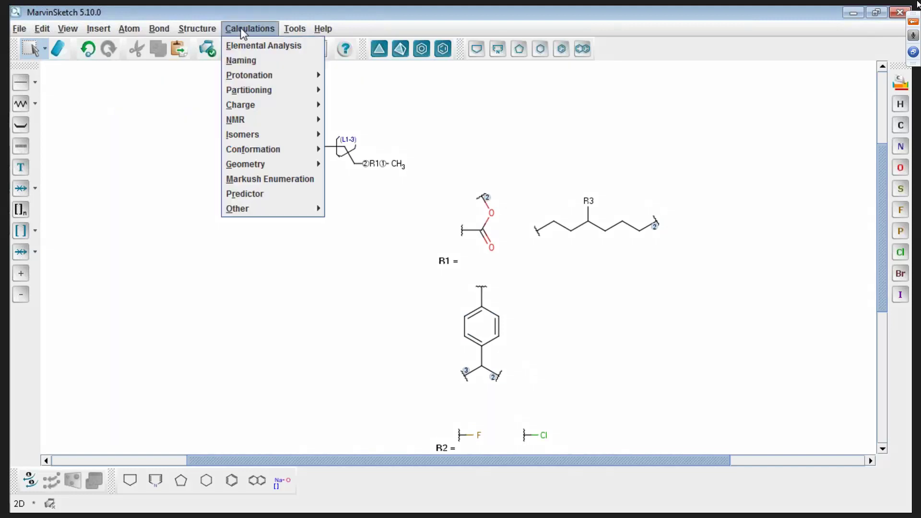
left_click(263, 181)
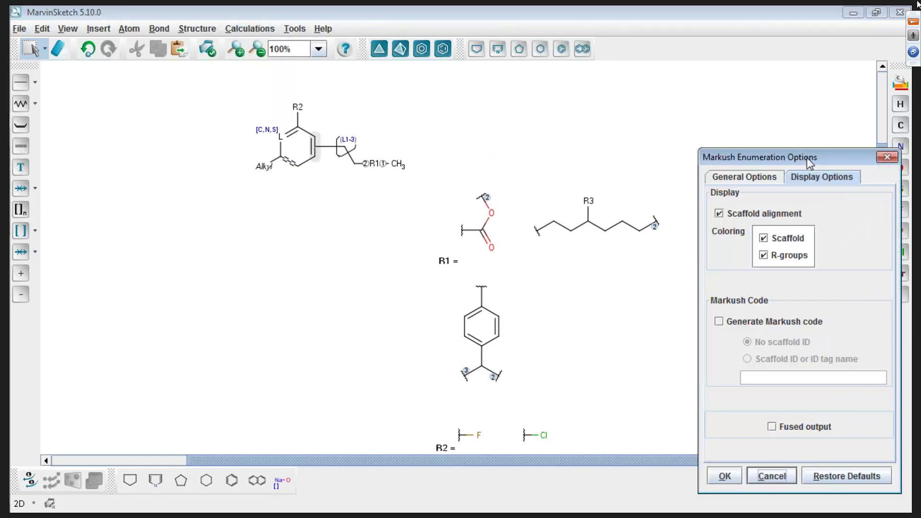
left_click_drag(809, 161, 706, 95)
left_click(643, 114)
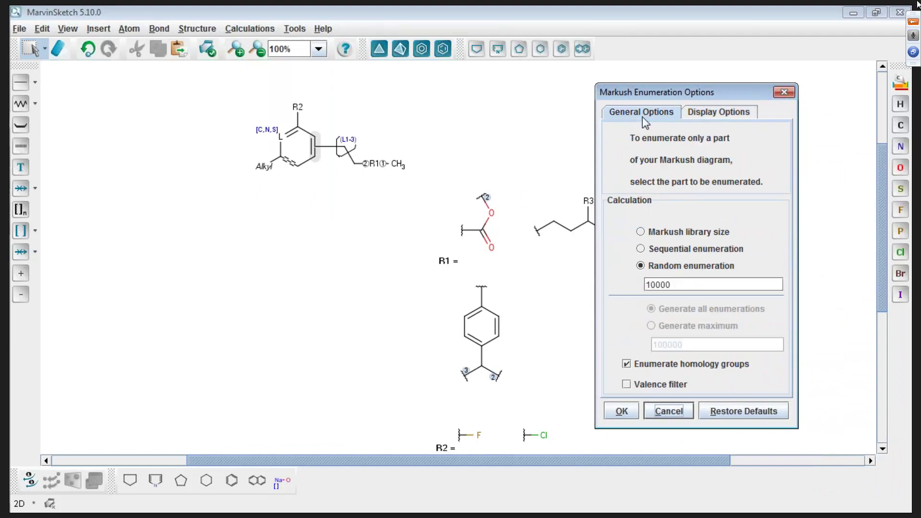
left_click(642, 232)
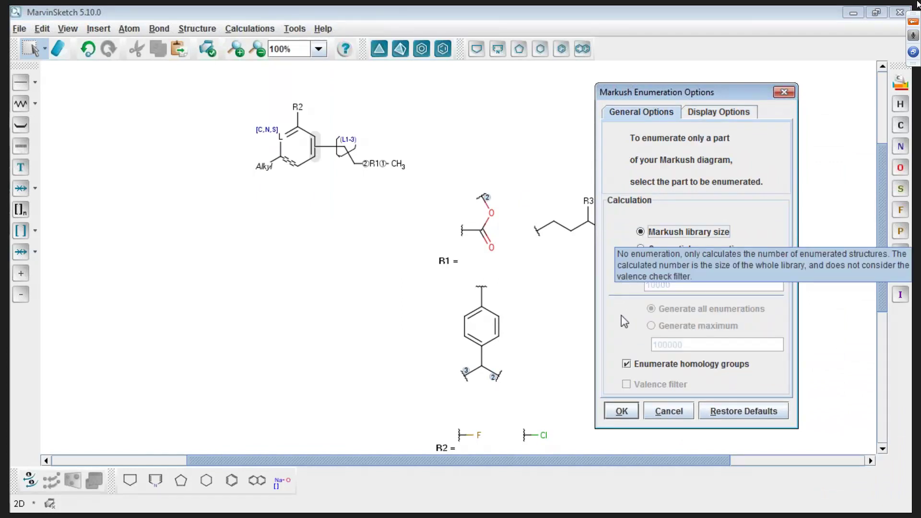
left_click_drag(667, 92, 463, 82)
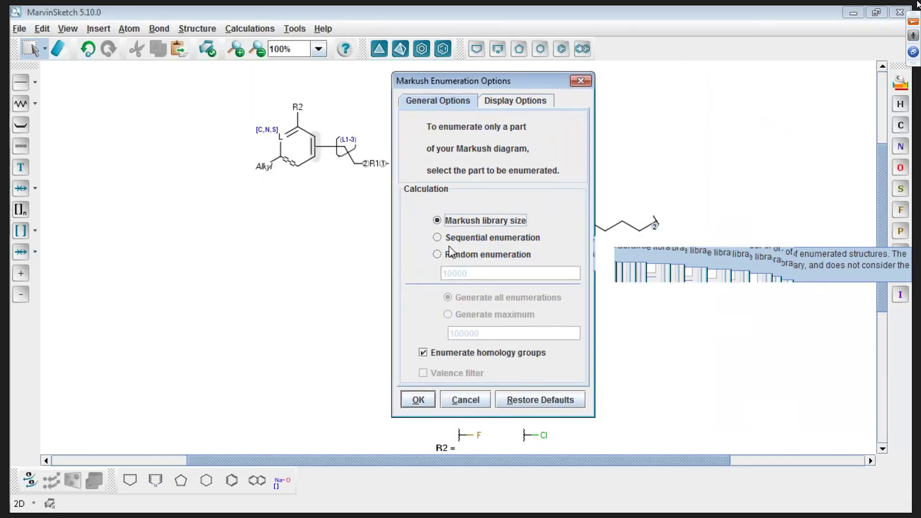
left_click(446, 254)
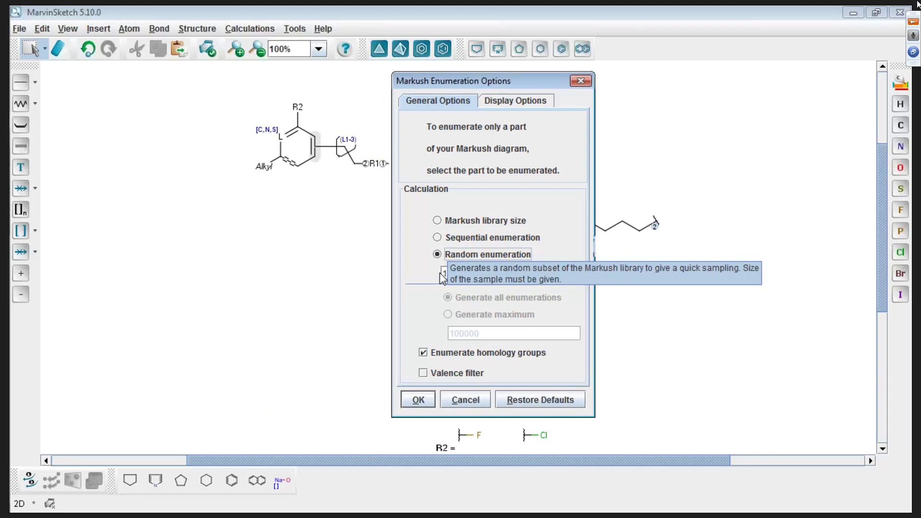
left_click(445, 274)
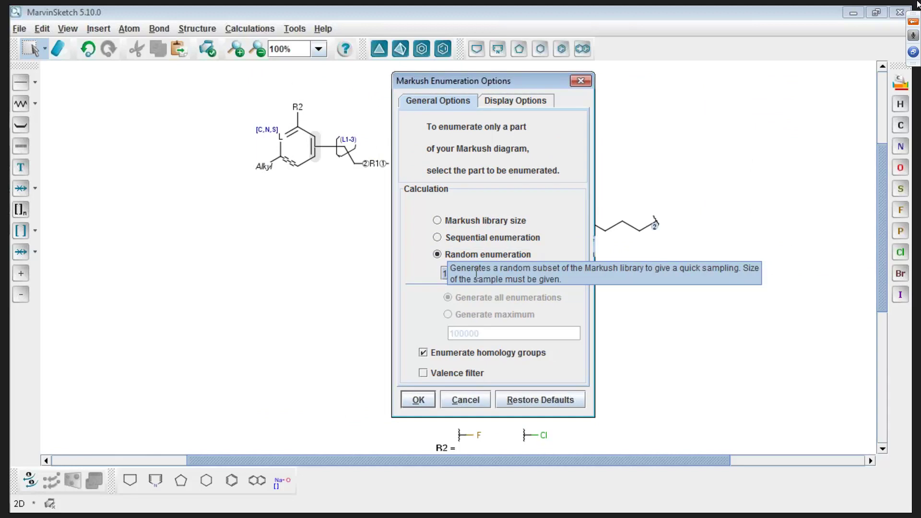
left_click_drag(477, 83, 337, 88)
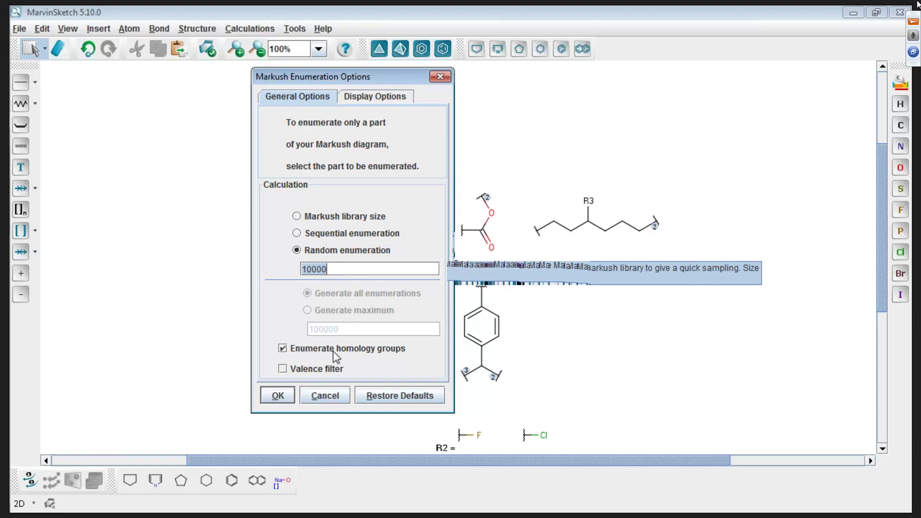
left_click(364, 98)
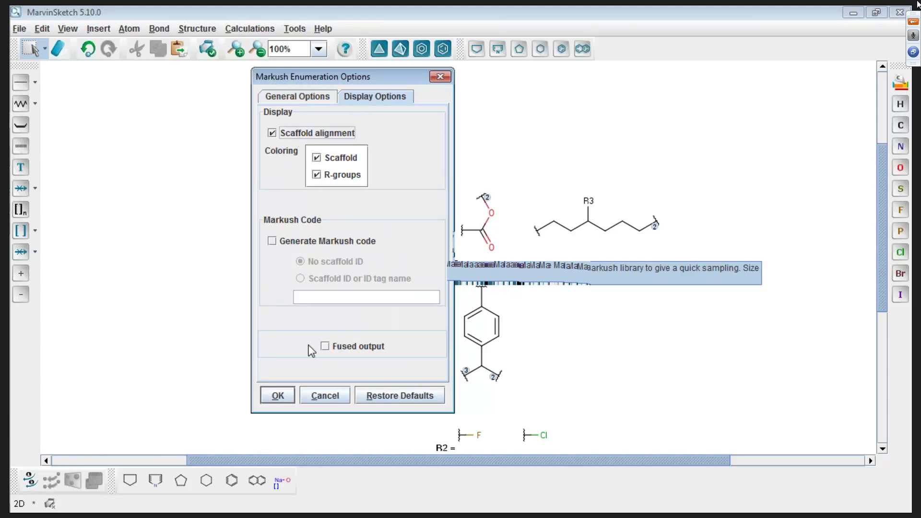
left_click(282, 396)
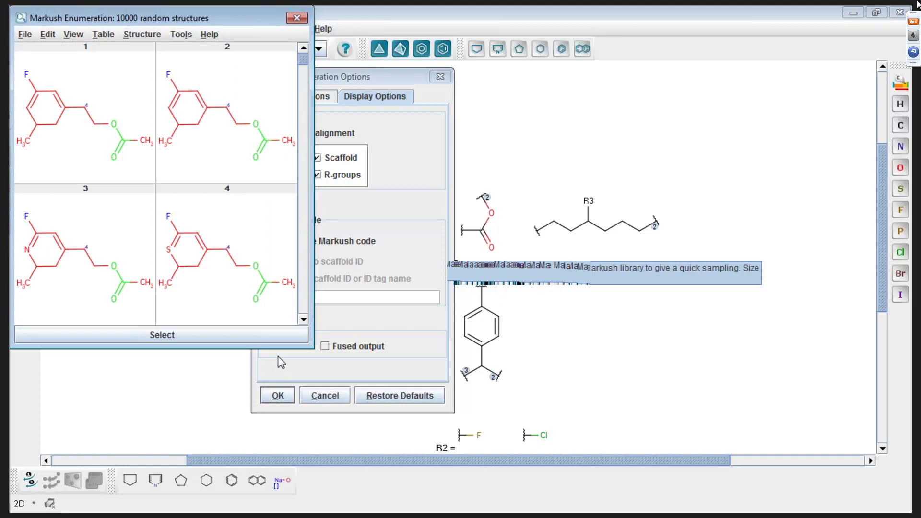
Browse the enumerated structures with their generated names shown, and close the results and the enumeration options.
left_click_drag(305, 61, 317, 82)
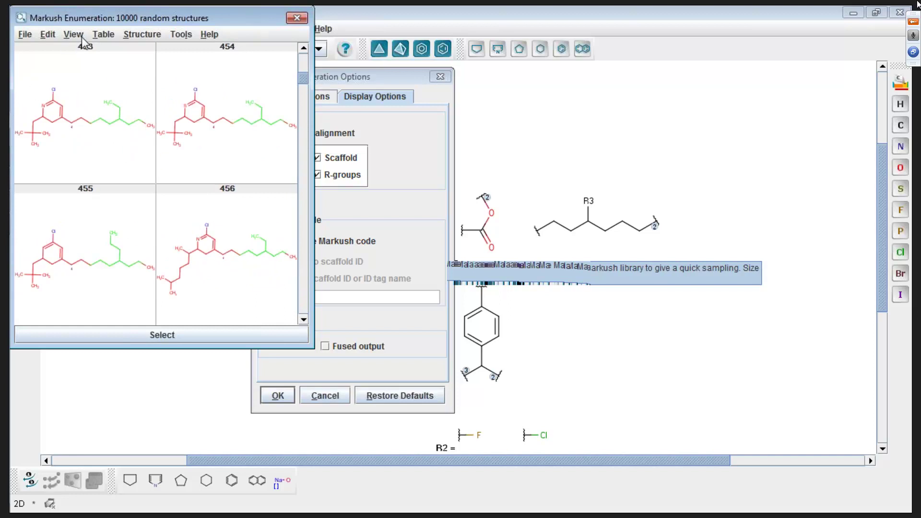
left_click(102, 35)
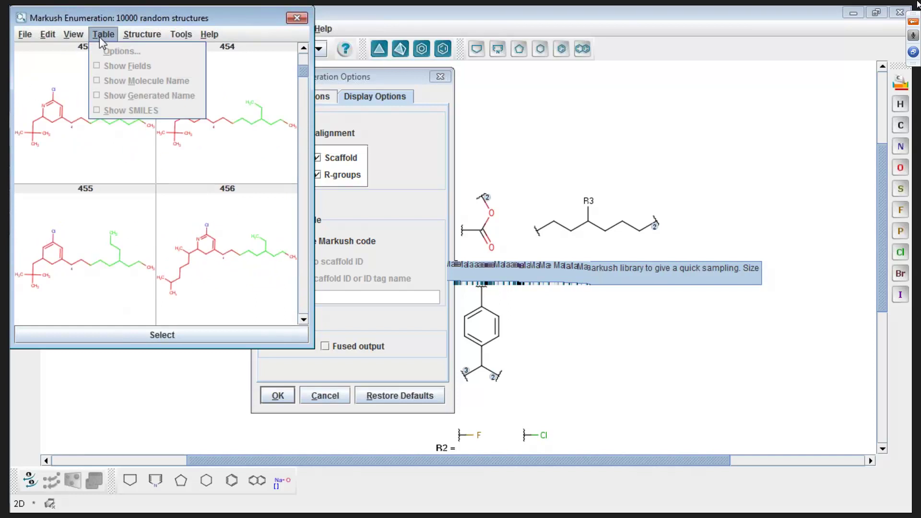
left_click(113, 97)
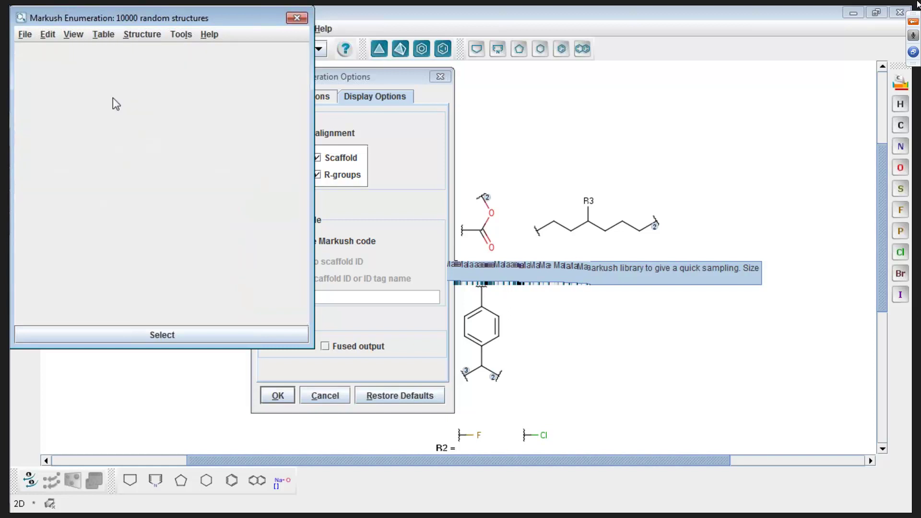
left_click_drag(302, 73, 306, 60)
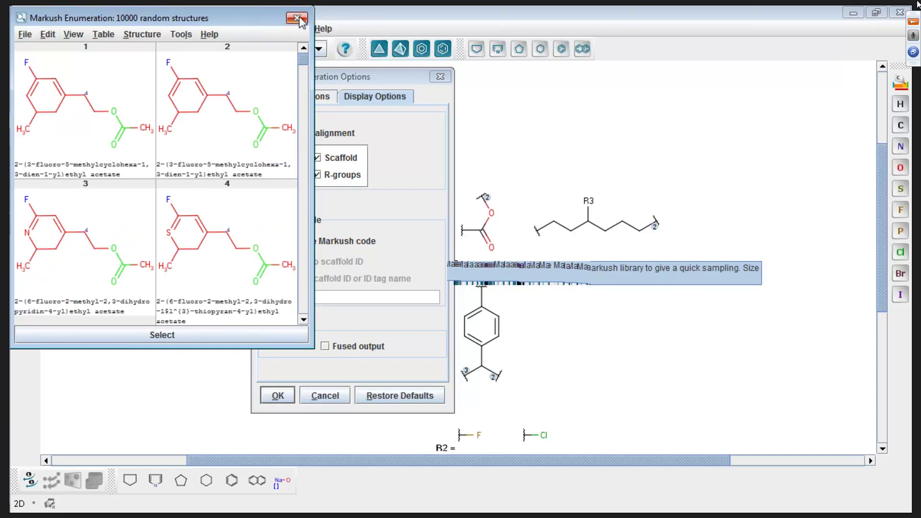
left_click(297, 17)
left_click(439, 77)
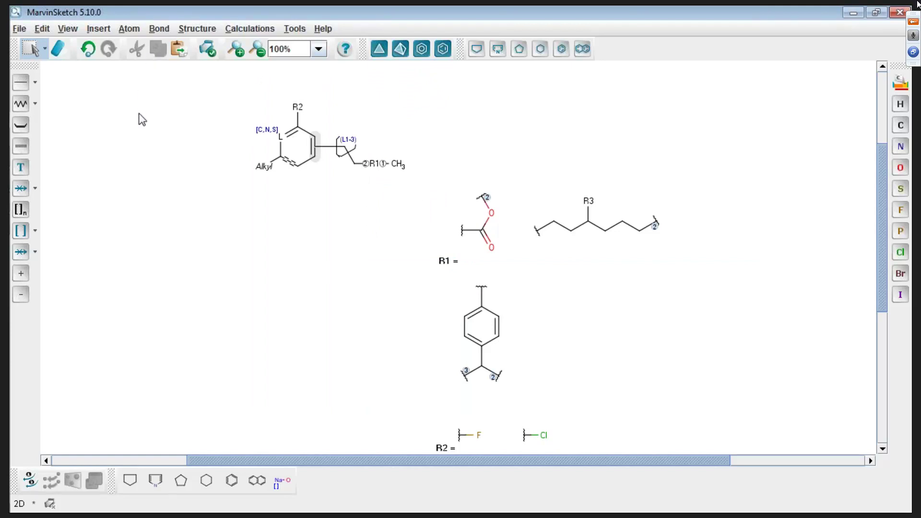
Start a new empty sketch, open its source and clear all the MRV text.
key("ctrl+n")
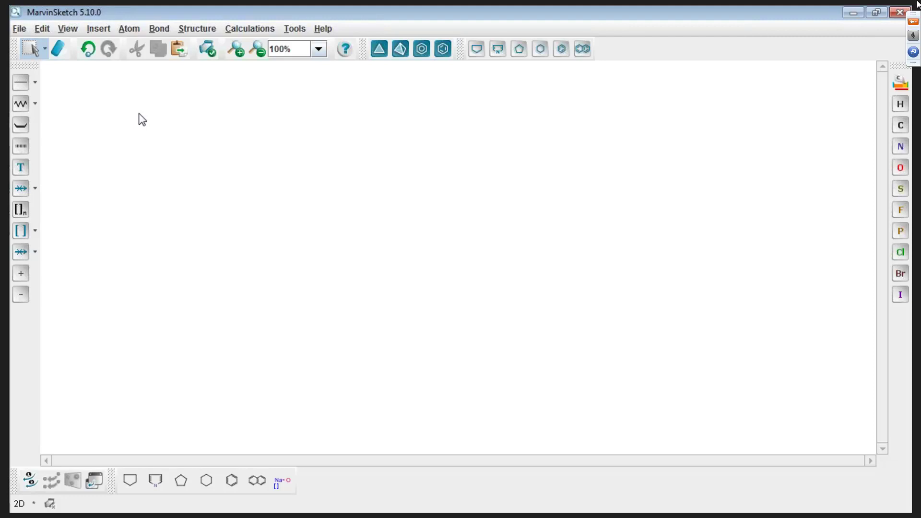
left_click(51, 29)
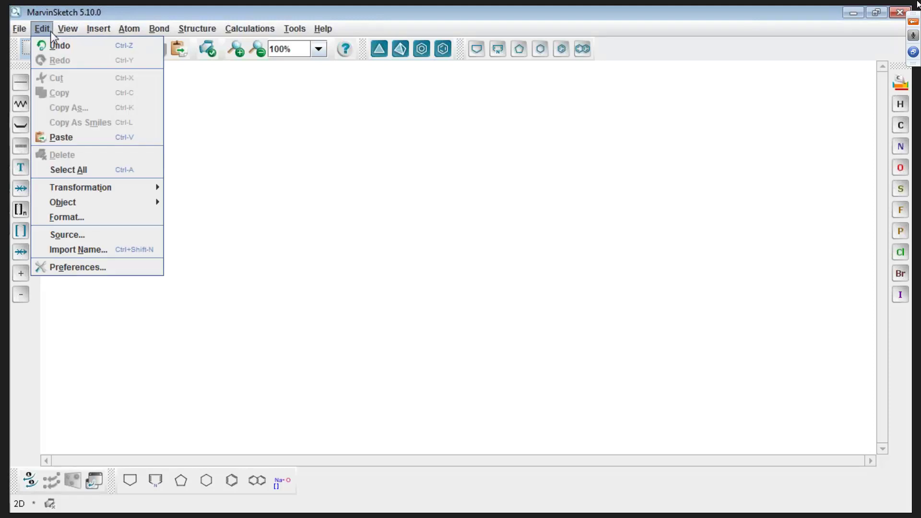
left_click(83, 235)
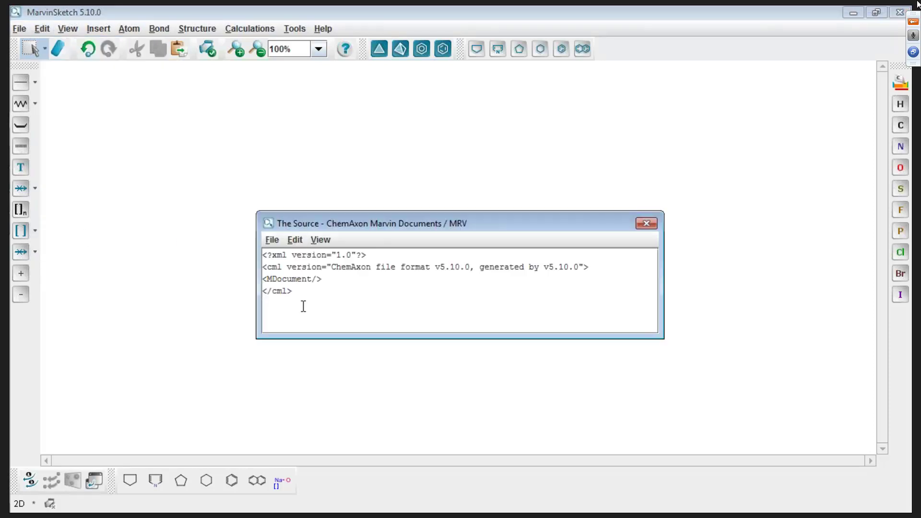
left_click_drag(303, 306, 269, 207)
key("Delete")
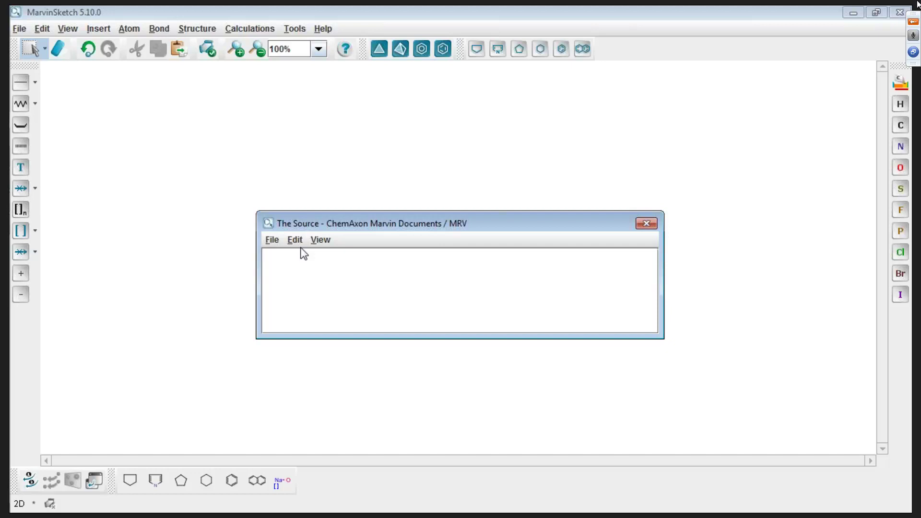
Enter the sequence AGSKC as source and import it as the recognized 1-letter peptide sequence.
type("AGSKC")
left_click(272, 240)
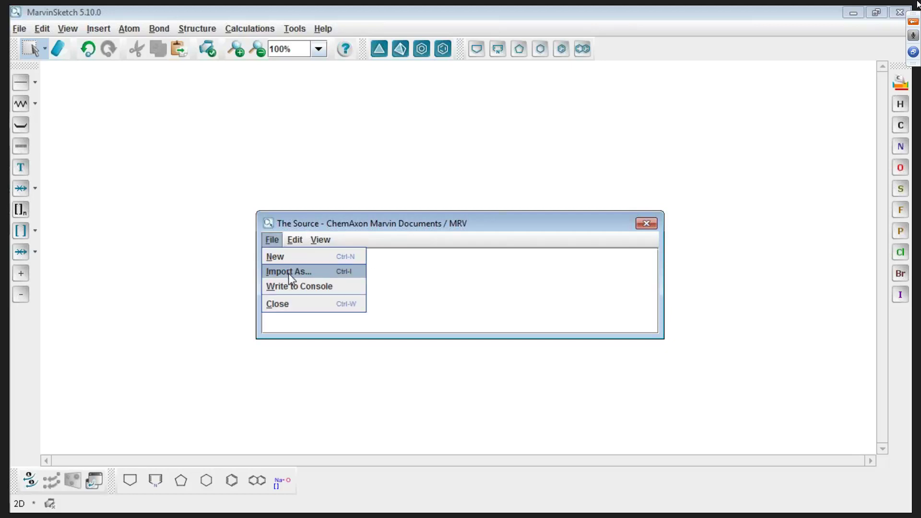
left_click(289, 272)
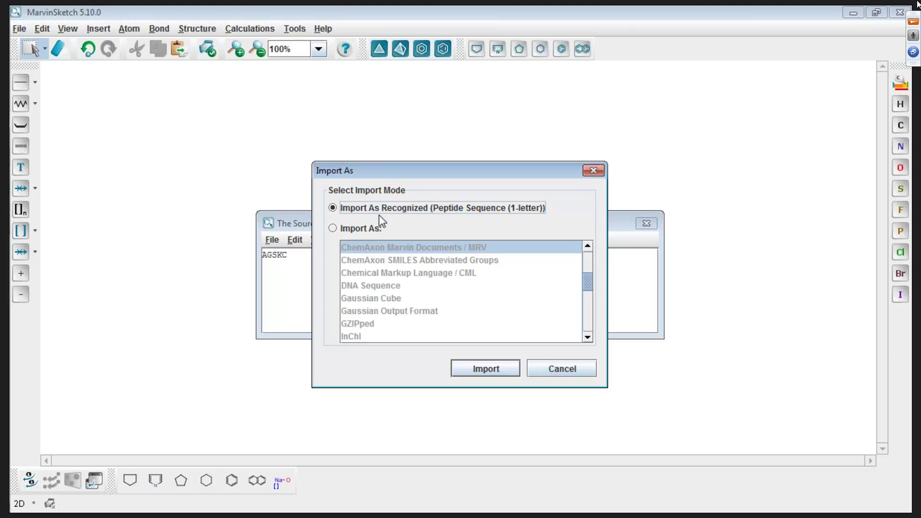
left_click(475, 373)
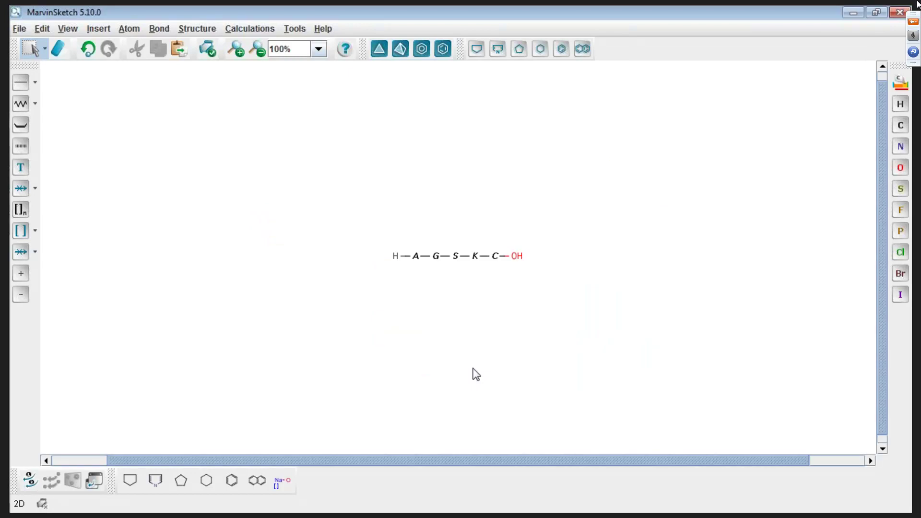
Expand the peptide's residue groups into the full atomic structure and contract them again.
right_click(504, 161)
left_click(552, 227)
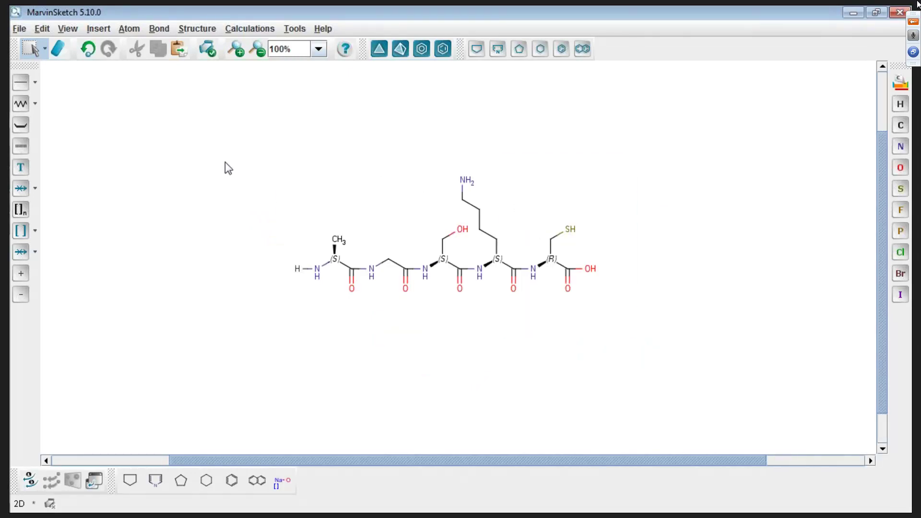
right_click(318, 156)
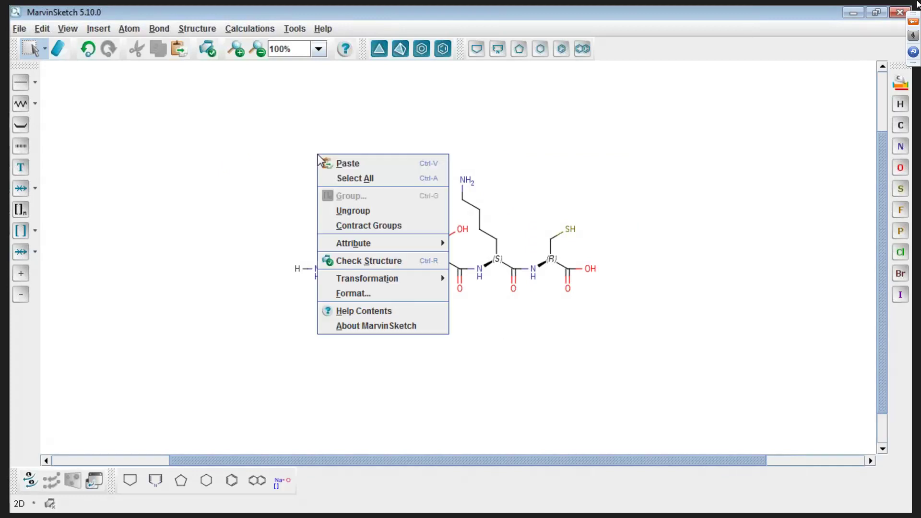
left_click(362, 227)
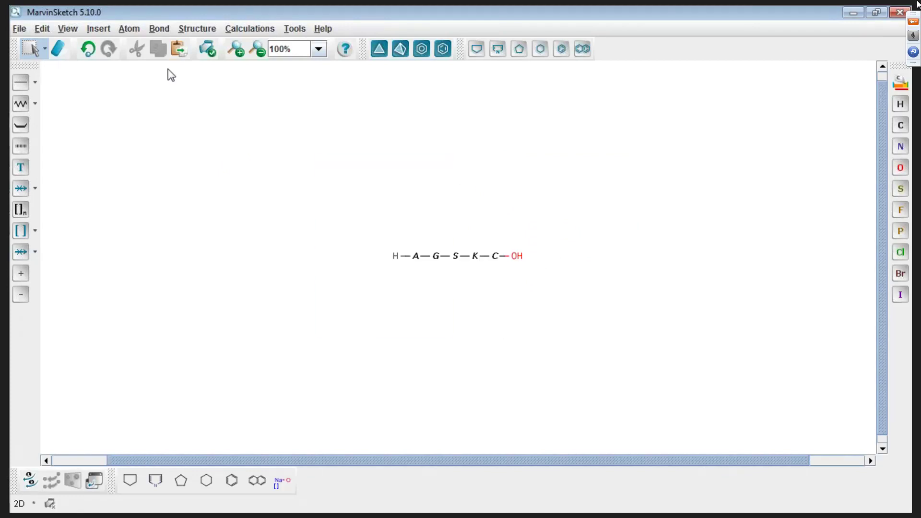
Switch the peptide display to 3-letter residue codes and expand the residue groups into the full atomic structure.
left_click(94, 30)
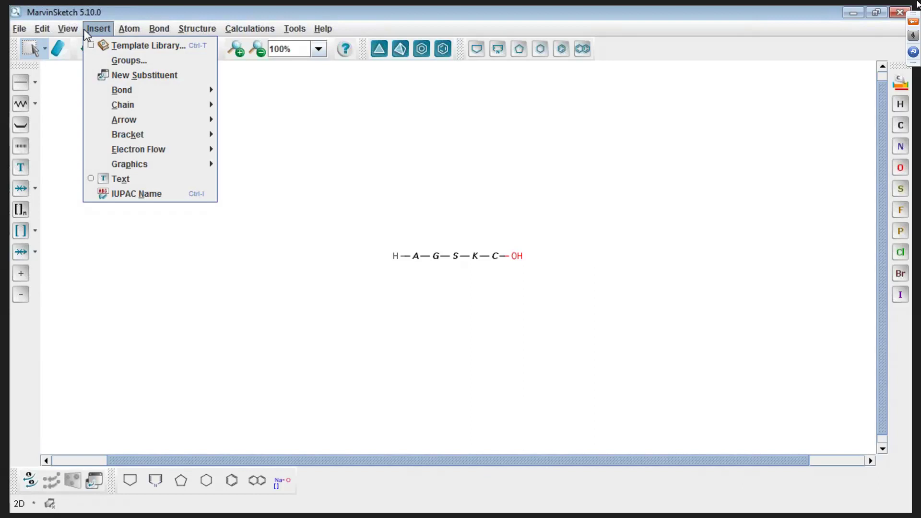
mouse_move(80, 29)
mouse_move(101, 139)
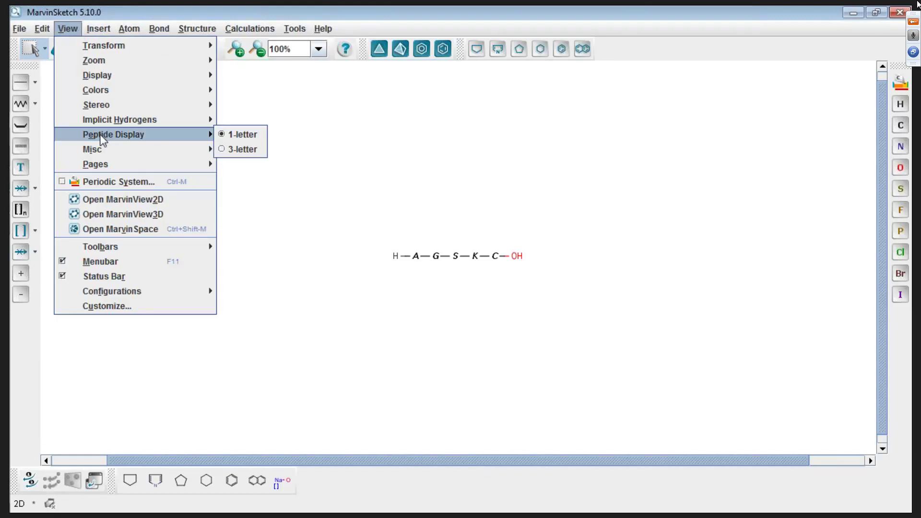
left_click(235, 150)
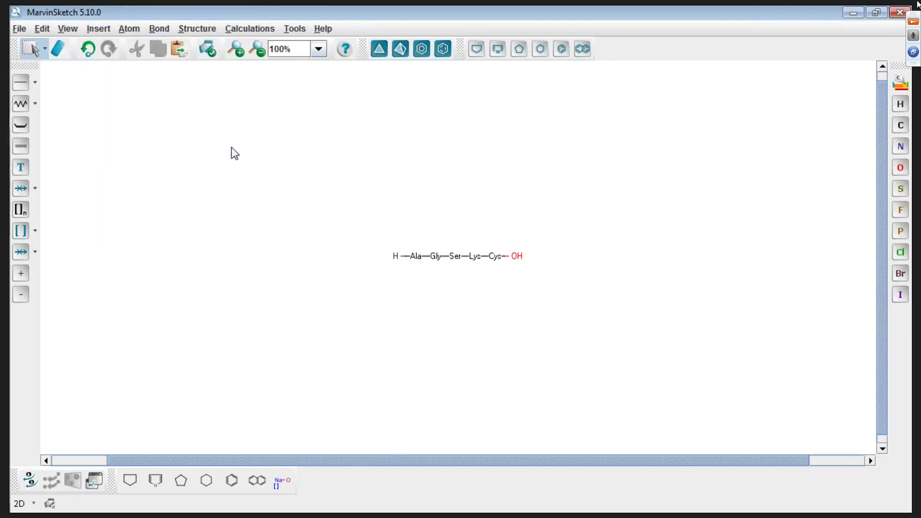
right_click(363, 202)
left_click(389, 266)
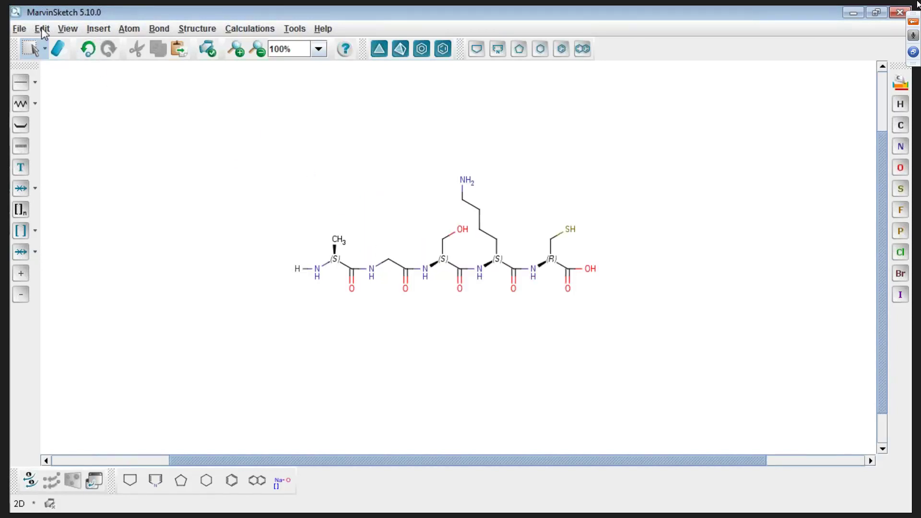
Open the expanded peptide in MarvinSpace and rotate the 3D ball-and-stick model.
left_click(64, 30)
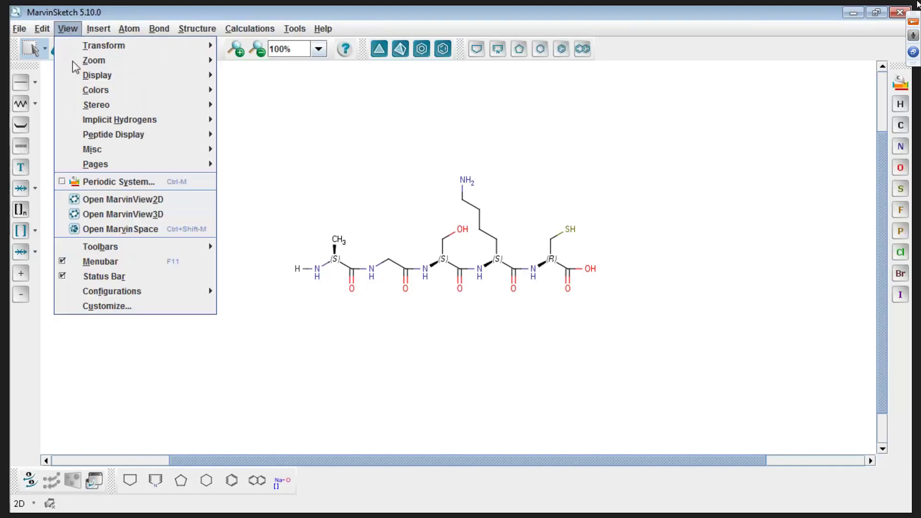
left_click(132, 231)
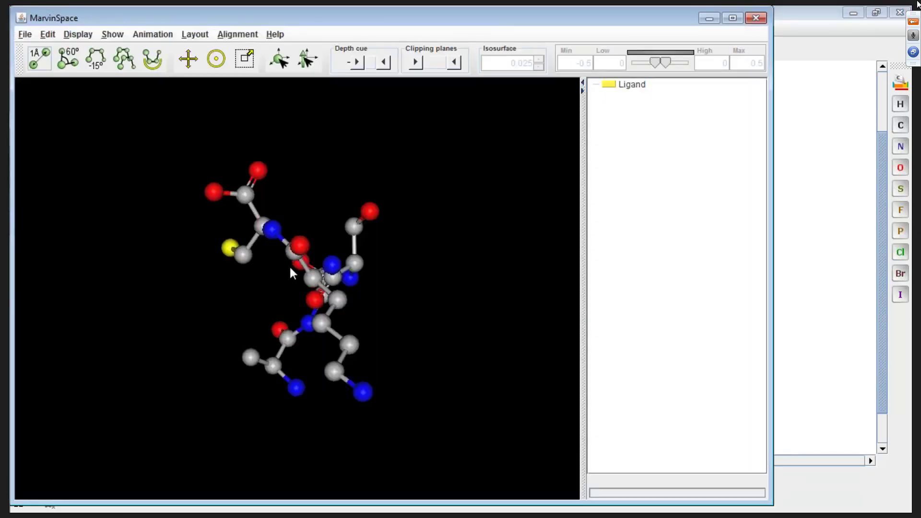
left_click_drag(304, 268, 307, 246)
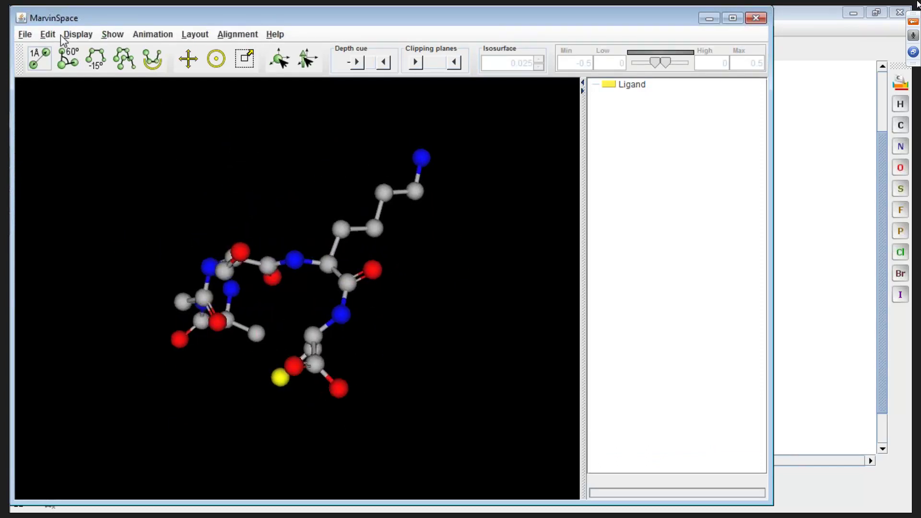
Show the van der Waals surface of the 3D peptide, rotate it for inspection, and close the 3D viewer.
left_click(112, 35)
mouse_move(128, 65)
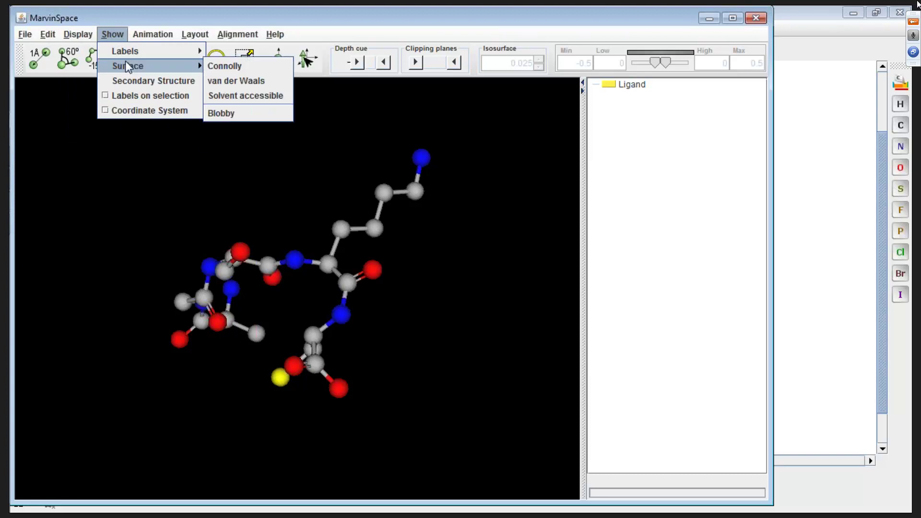
left_click(231, 81)
left_click_drag(304, 270, 445, 149)
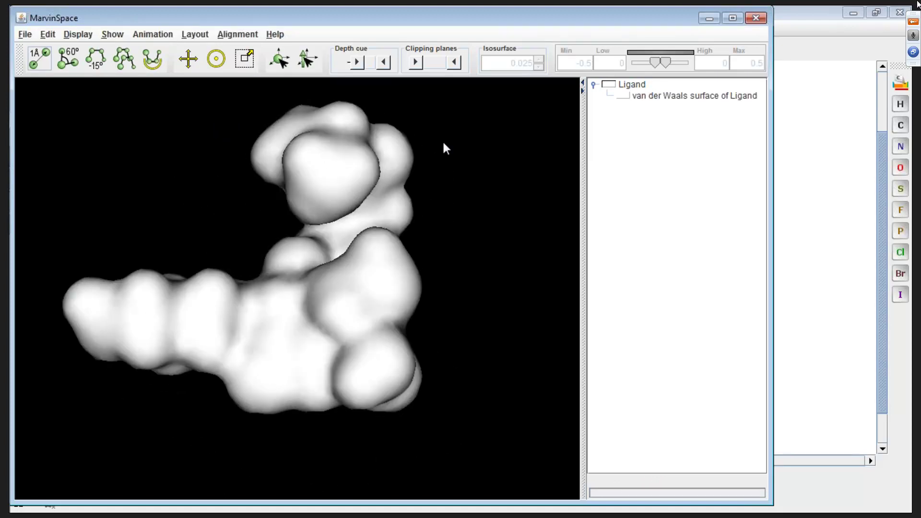
left_click(757, 19)
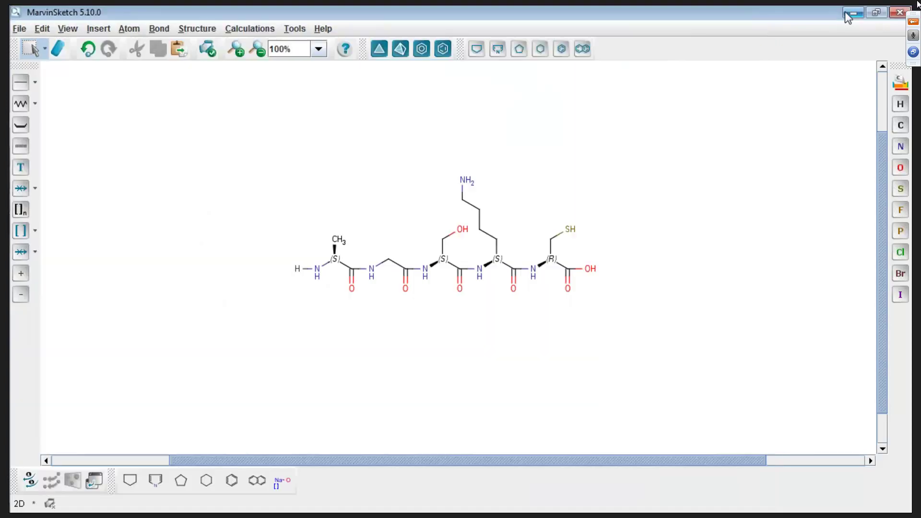
Restore the sketch window to a smaller size, switch to the Marvin webinar presentation in PowerPoint, and start the slide show from slide 5.
left_click(876, 19)
left_click_drag(743, 35, 688, 47)
mouse_move(11, 125)
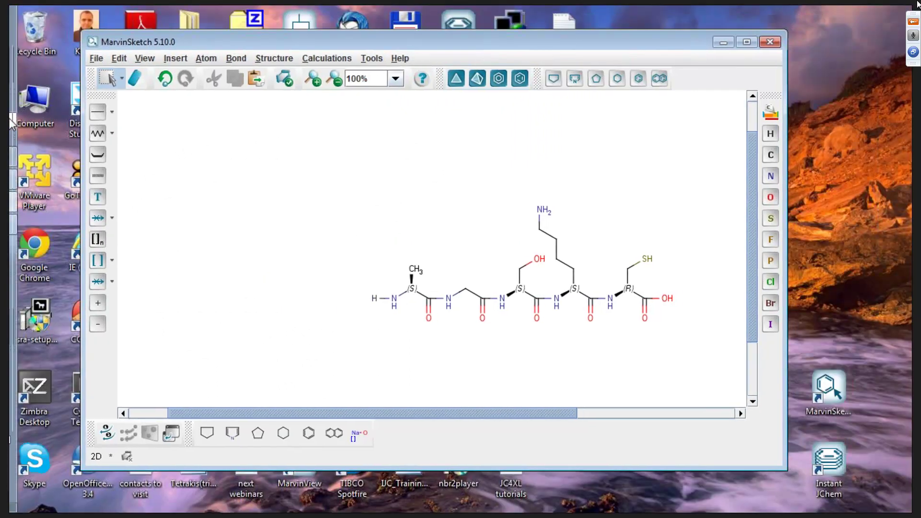
left_click(33, 183)
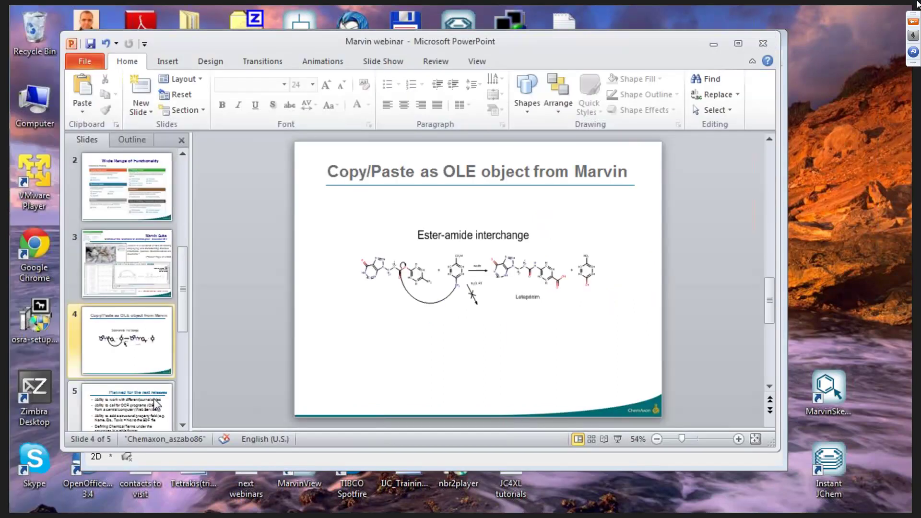
left_click(154, 404)
left_click(618, 439)
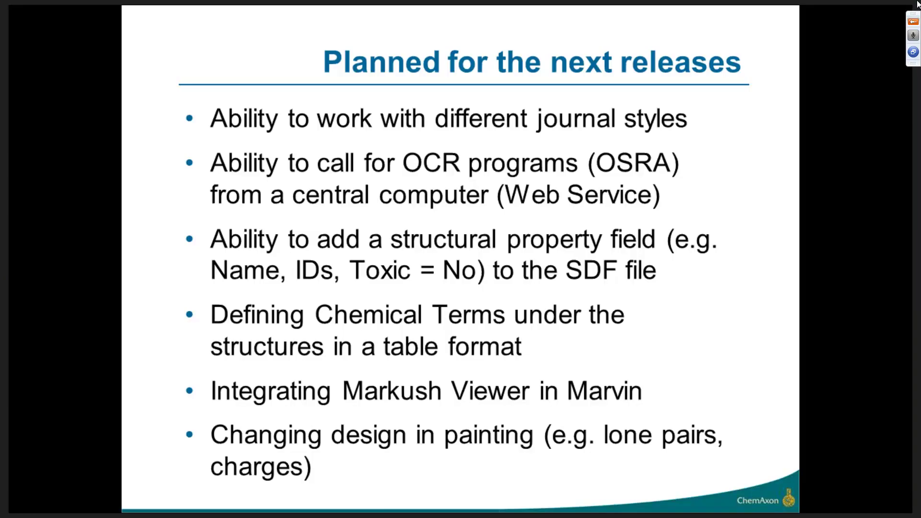